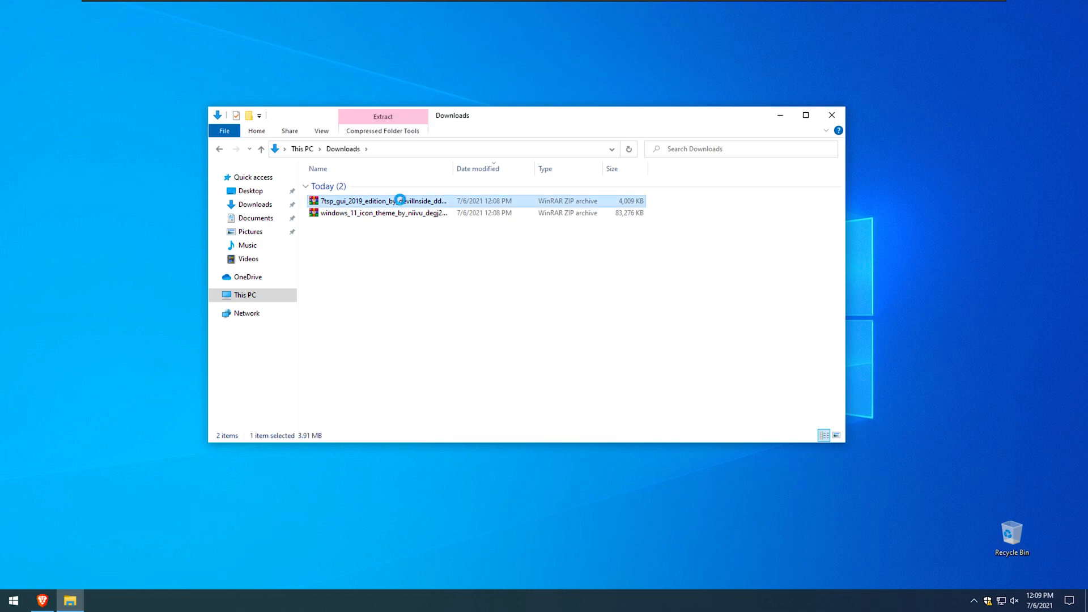
Extract the 7tsp_gui_2019_edition and windows_11_icon_theme ZIP archives directly into the Downloads folder.
{"action": "right_click", "coordinate": [400, 199]}
{"action": "left_click", "coordinate": [465, 258]}
{"action": "left_click", "coordinate": [437, 216]}
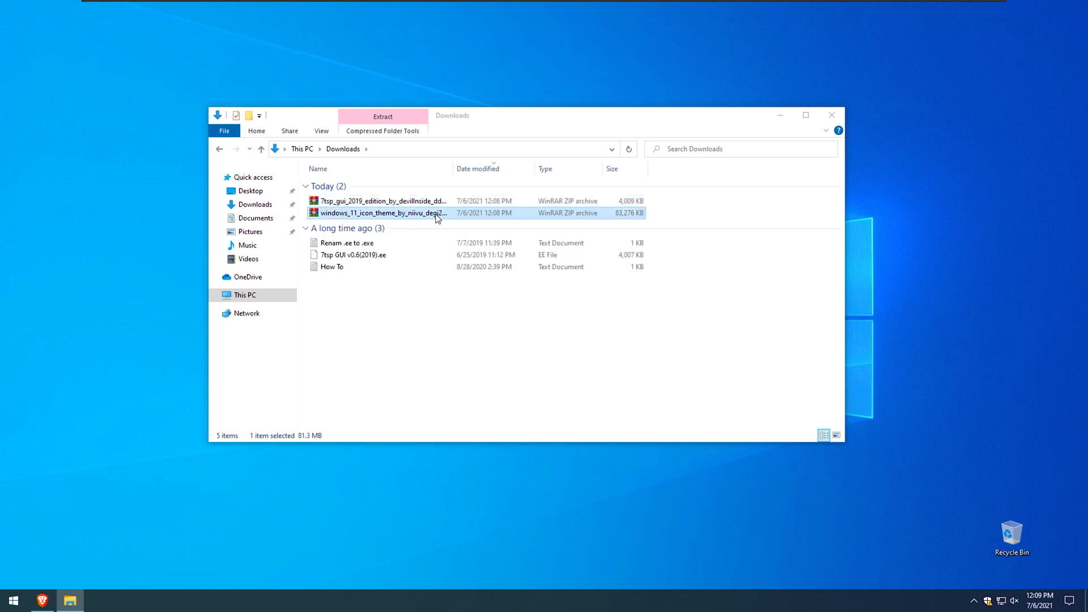
{"action": "right_click", "coordinate": [437, 216]}
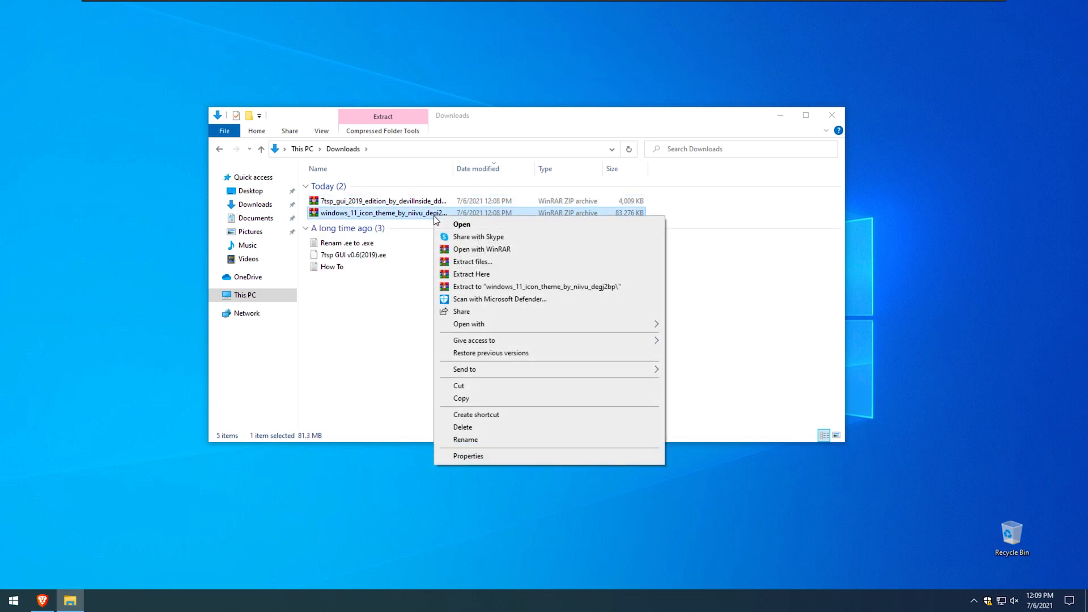
{"action": "left_click", "coordinate": [503, 276]}
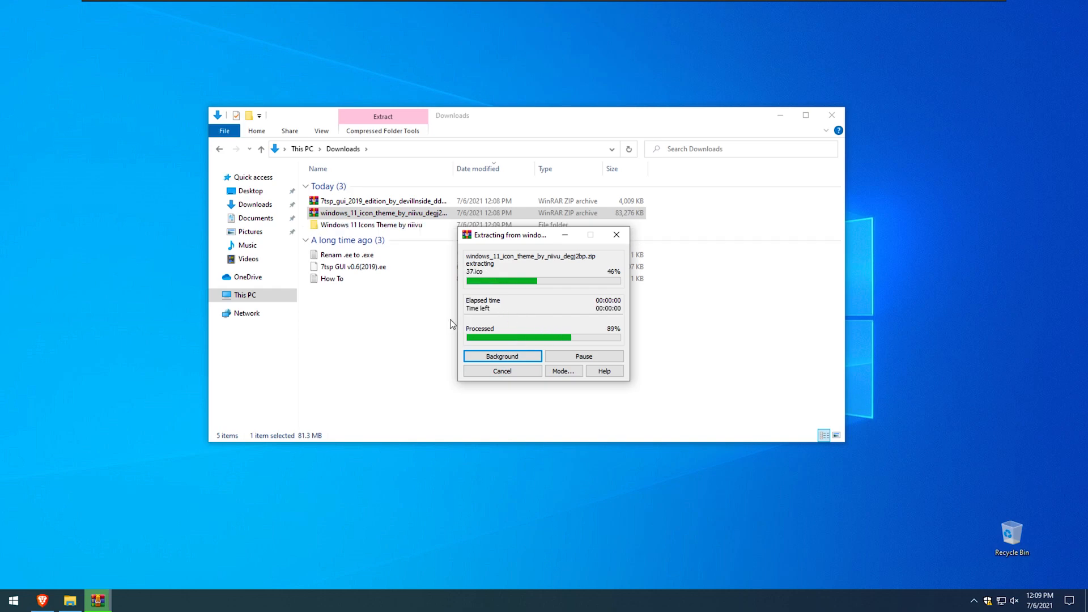
{"action": "left_click", "coordinate": [392, 363]}
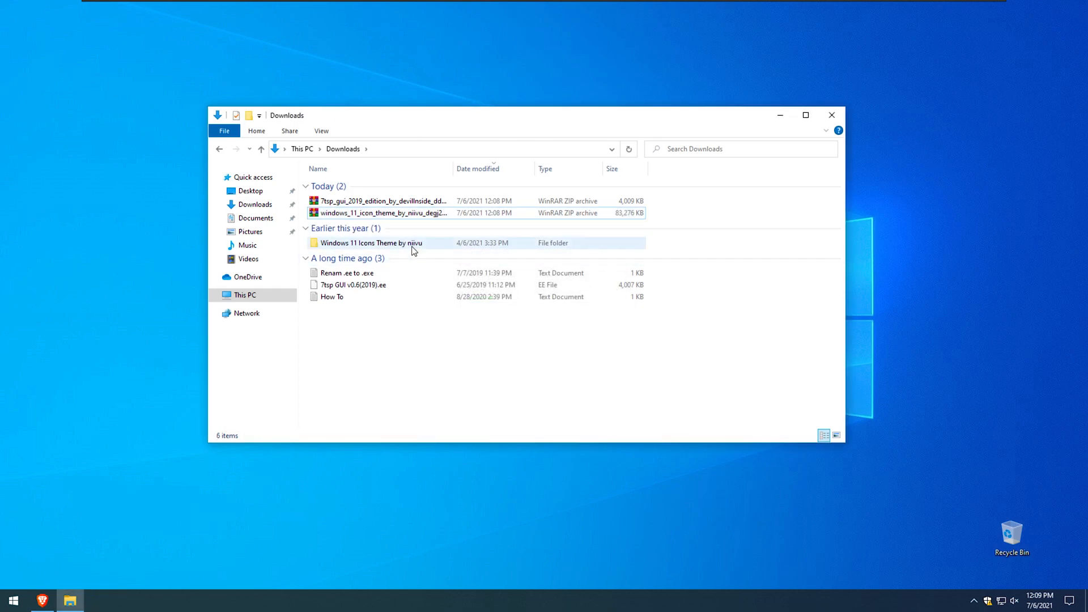
Rename the extracted 7tsp GUI v0.6(2019).ee file to 7tsp GUI v0.6(2019).exe, accepting the extension change.
{"action": "right_click", "coordinate": [396, 285]}
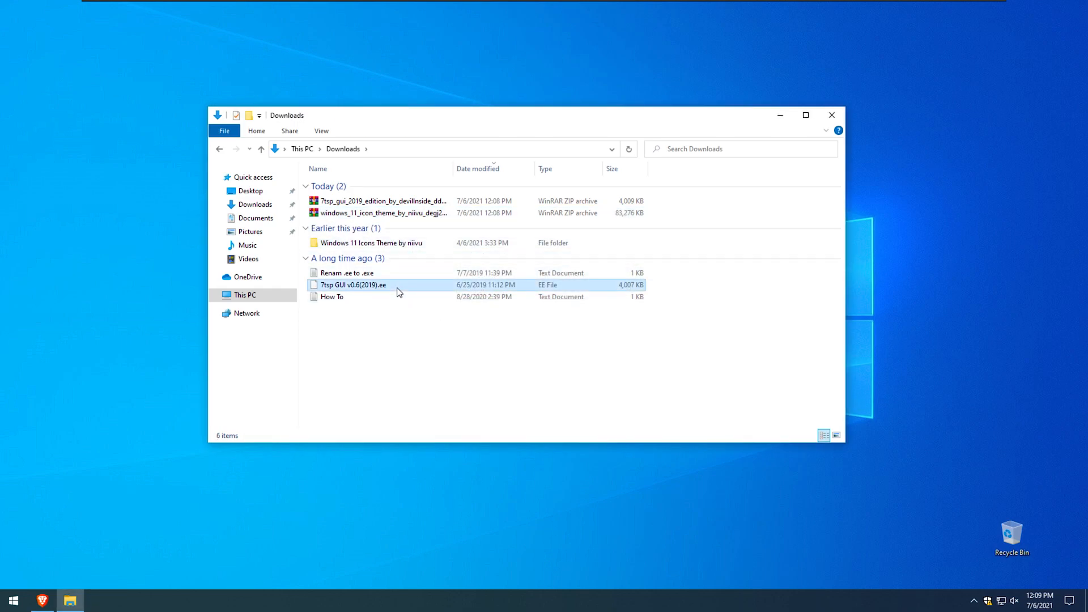
{"action": "left_click", "coordinate": [458, 497]}
{"action": "key", "text": "End"}
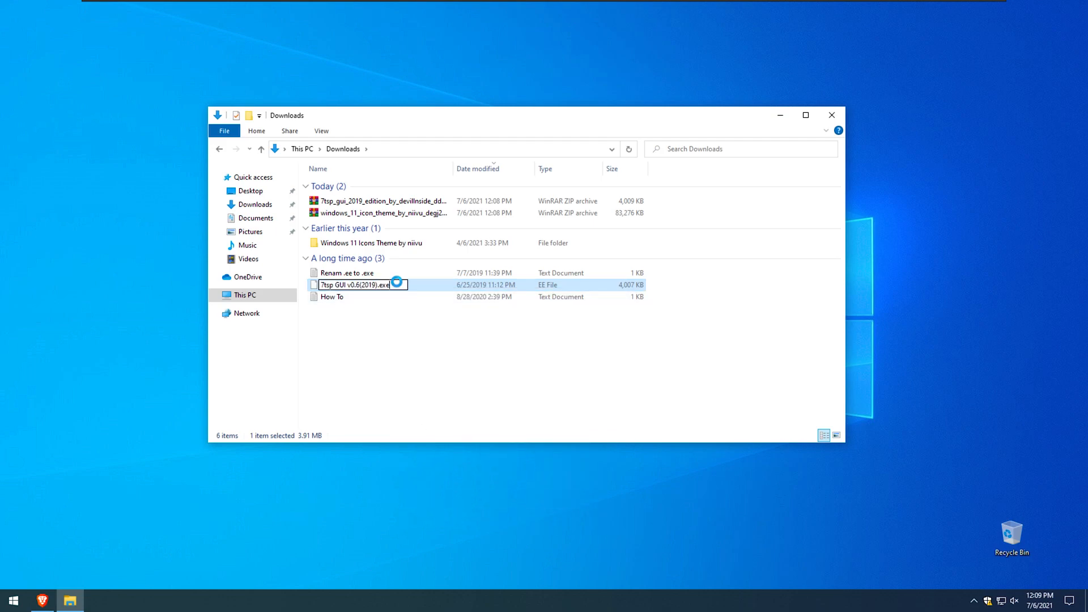
{"action": "key", "text": "Return"}
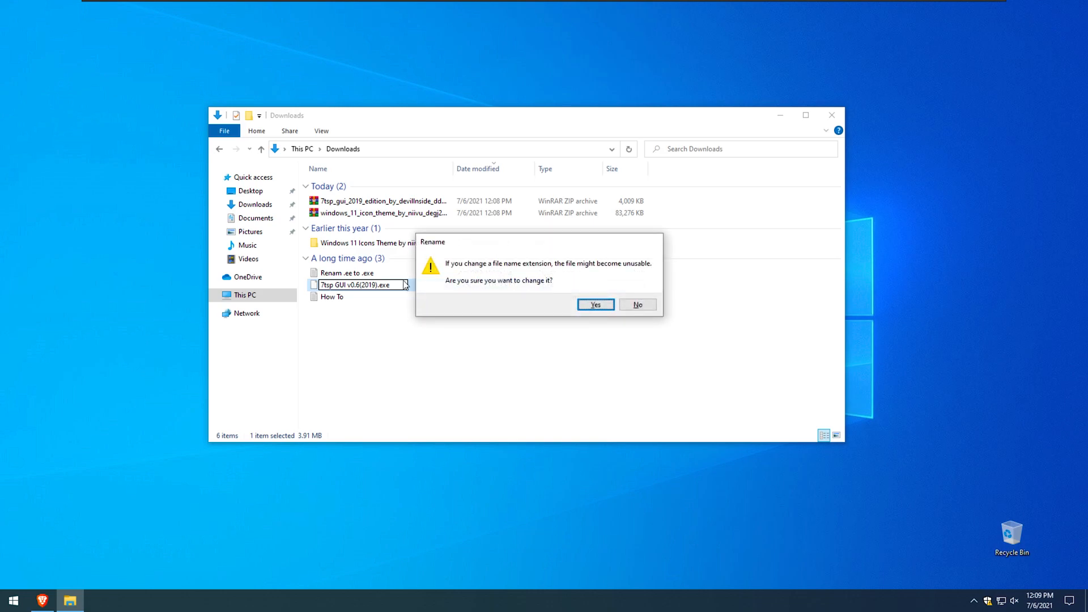
{"action": "left_click", "coordinate": [590, 305]}
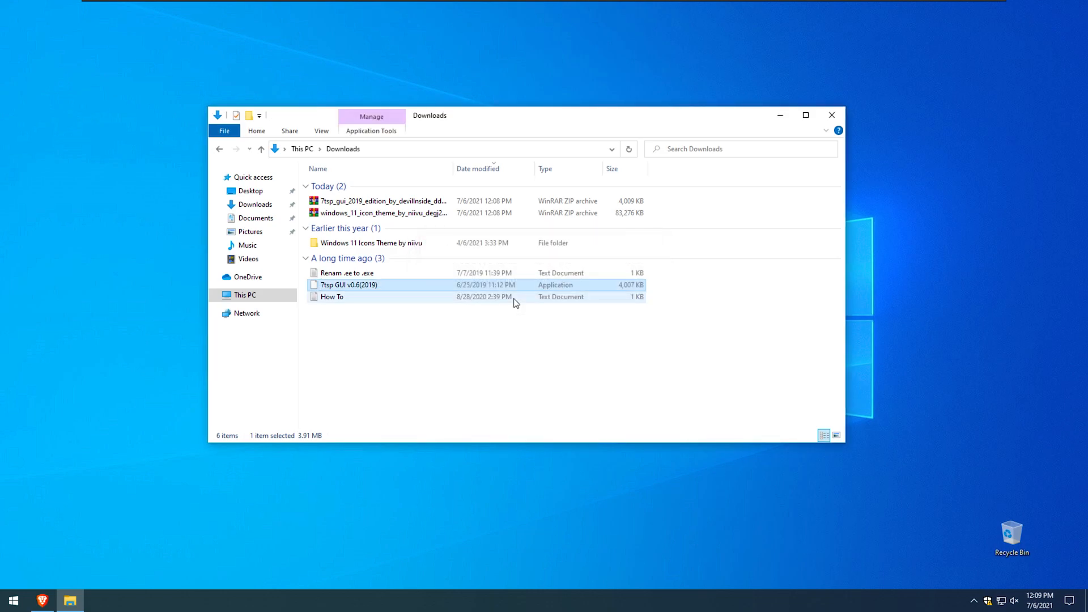
In the icon theme's "7TSP Themes for Windows 10 1903 and higher" folder, rename the New (default) pack to 7TSP Windows 10 New (default).7z.
{"action": "double_click", "coordinate": [401, 243]}
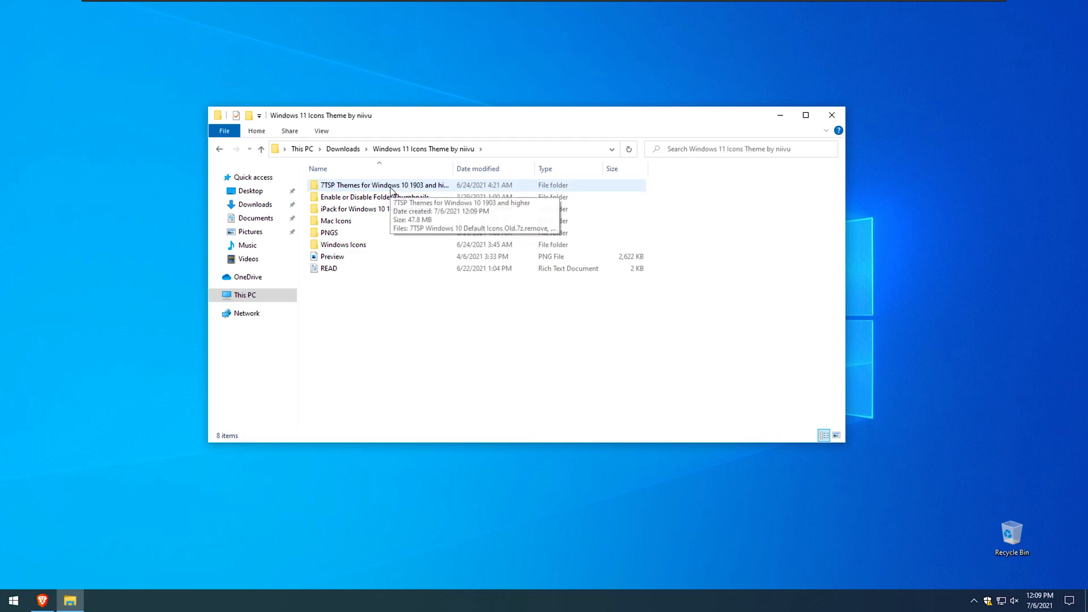
{"action": "double_click", "coordinate": [395, 189]}
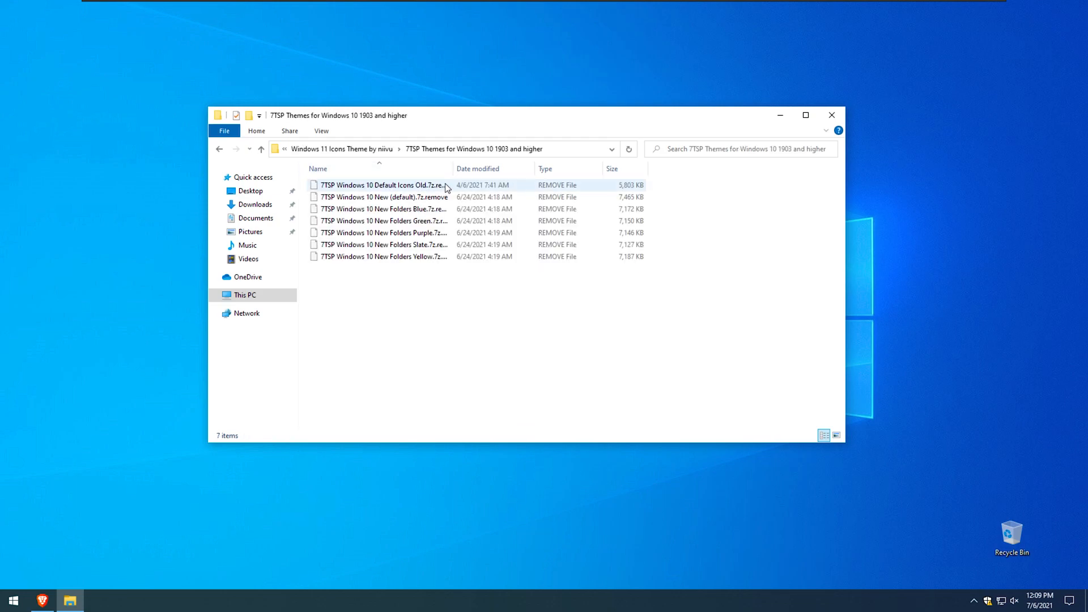
{"action": "right_click", "coordinate": [431, 200]}
{"action": "key", "text": "Escape"}
{"action": "right_click", "coordinate": [417, 197]}
{"action": "left_click", "coordinate": [453, 407]}
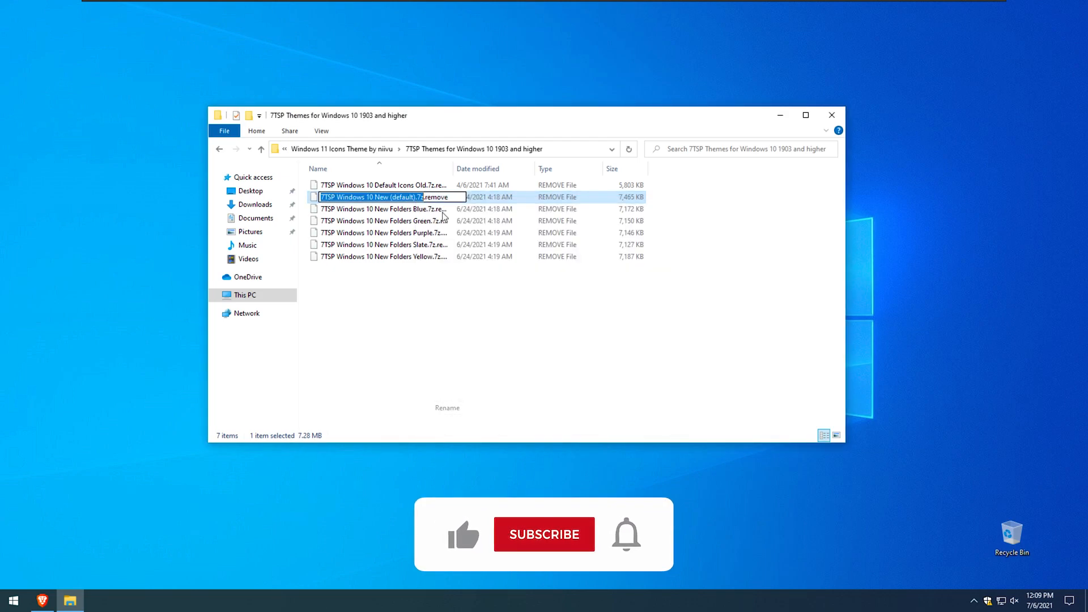
{"action": "key", "text": "Right"}
{"action": "key", "text": "Delete"}
{"action": "key", "text": "Delete"}
{"action": "key", "text": "Delete"}
{"action": "key", "text": "Delete"}
{"action": "key", "text": "Delete"}
{"action": "key", "text": "Delete"}
{"action": "key", "text": "Delete"}
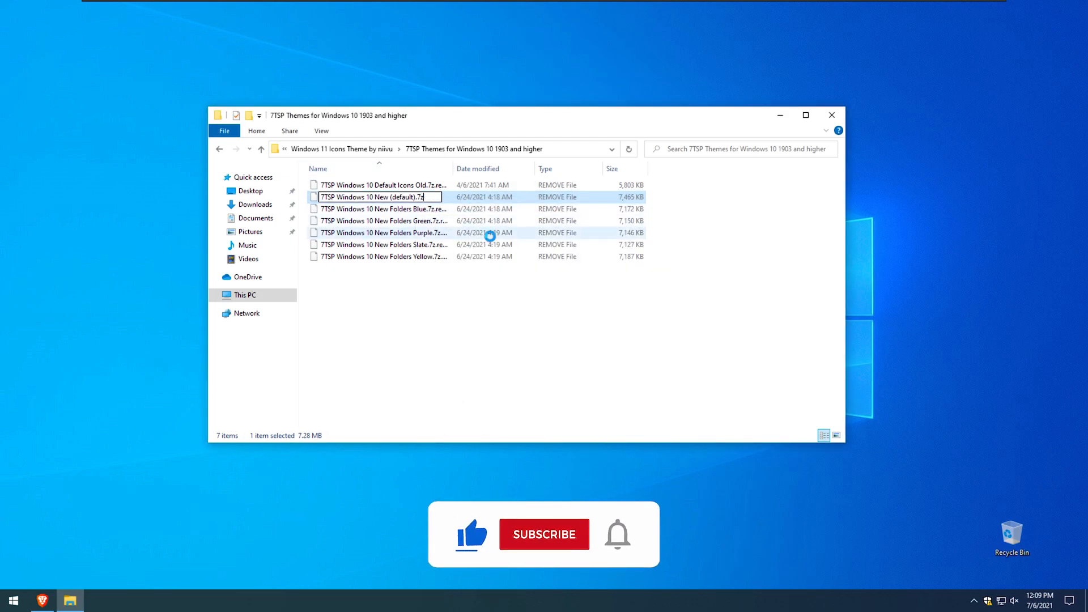
{"action": "key", "text": "Return"}
{"action": "key", "text": "Return"}
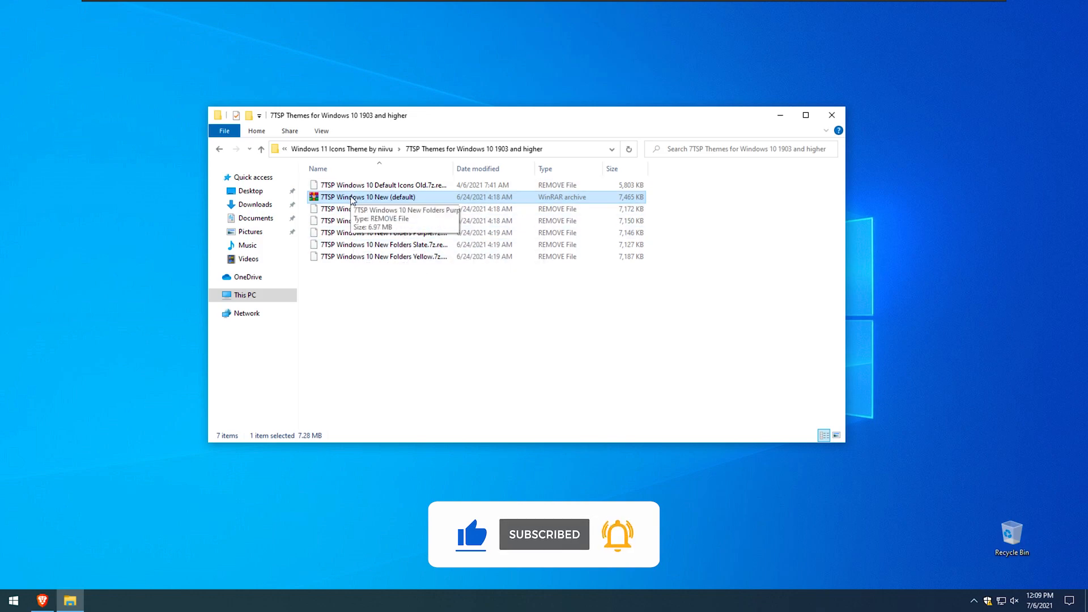
Return to Downloads, launch 7tsp GUI v0.6(2019), agree to its usage agreement and close the ReadMe.
{"action": "left_click", "coordinate": [220, 150]}
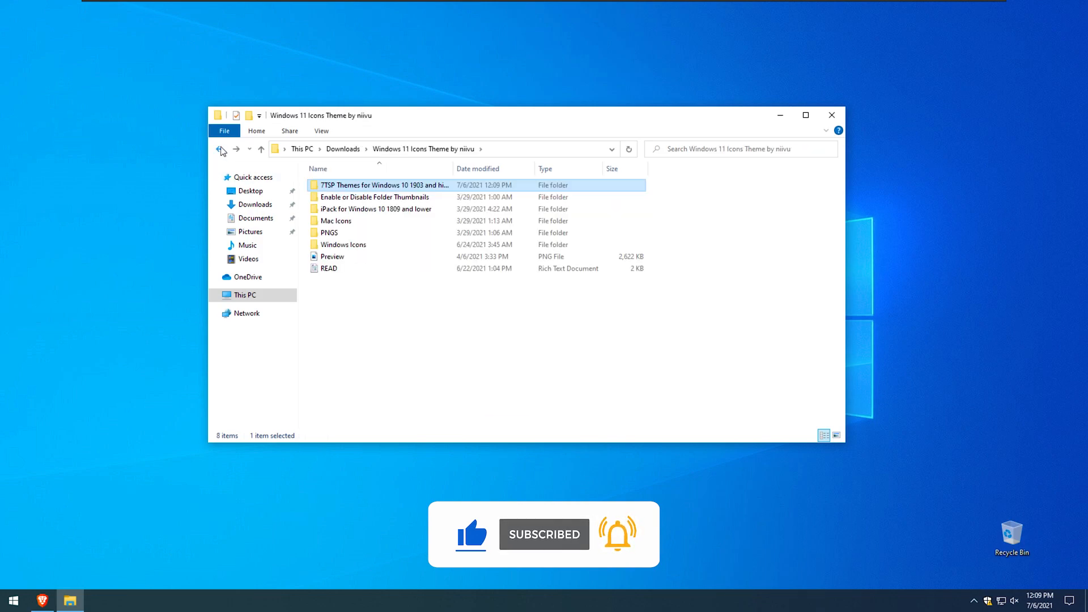
{"action": "left_click", "coordinate": [221, 150]}
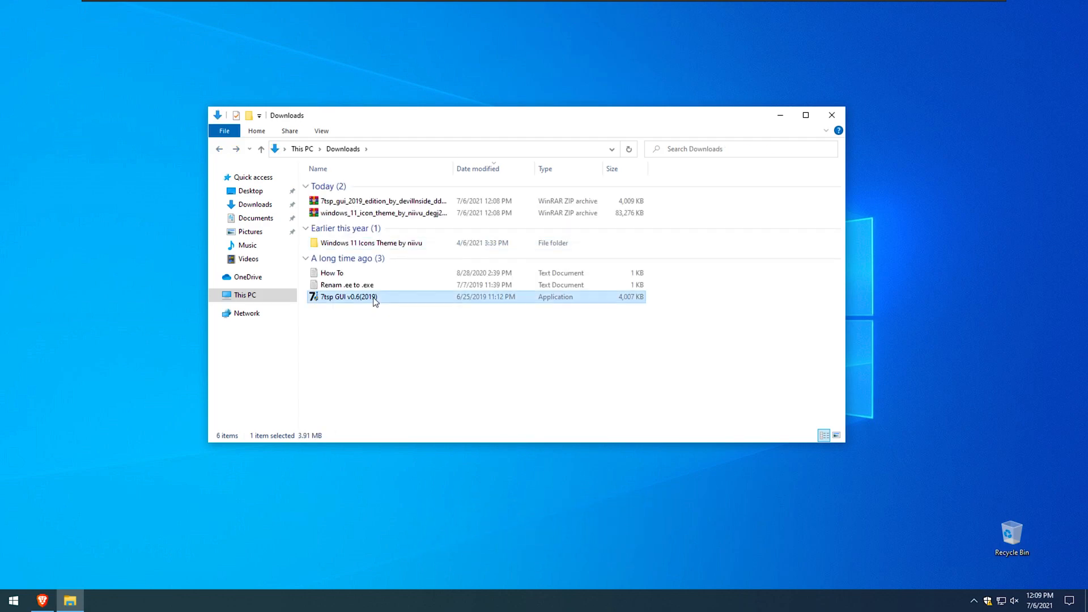
{"action": "double_click", "coordinate": [374, 298]}
{"action": "left_click", "coordinate": [494, 372]}
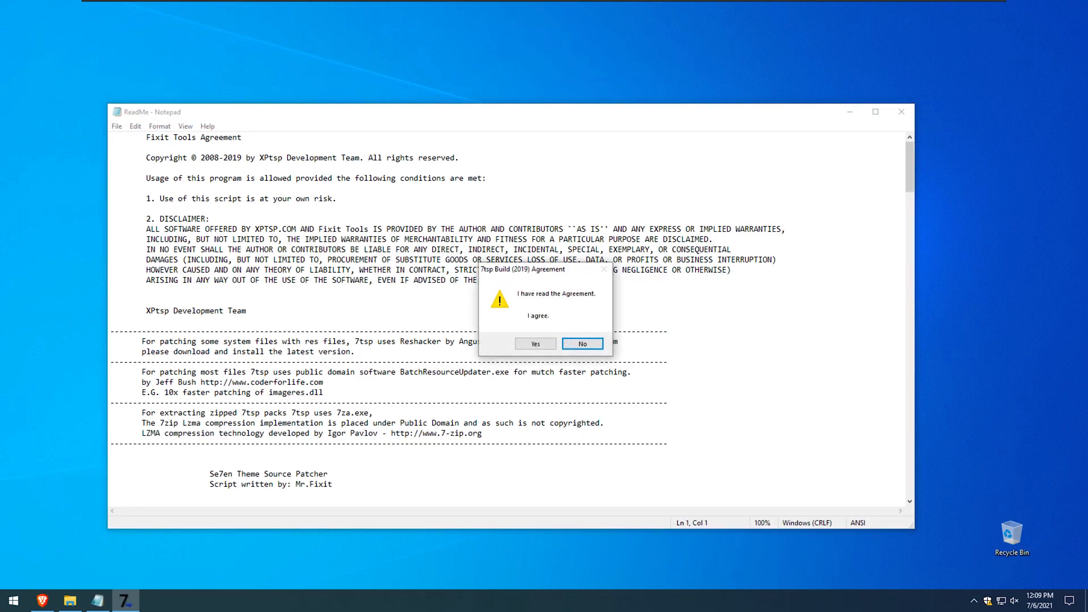
{"action": "left_click", "coordinate": [536, 347]}
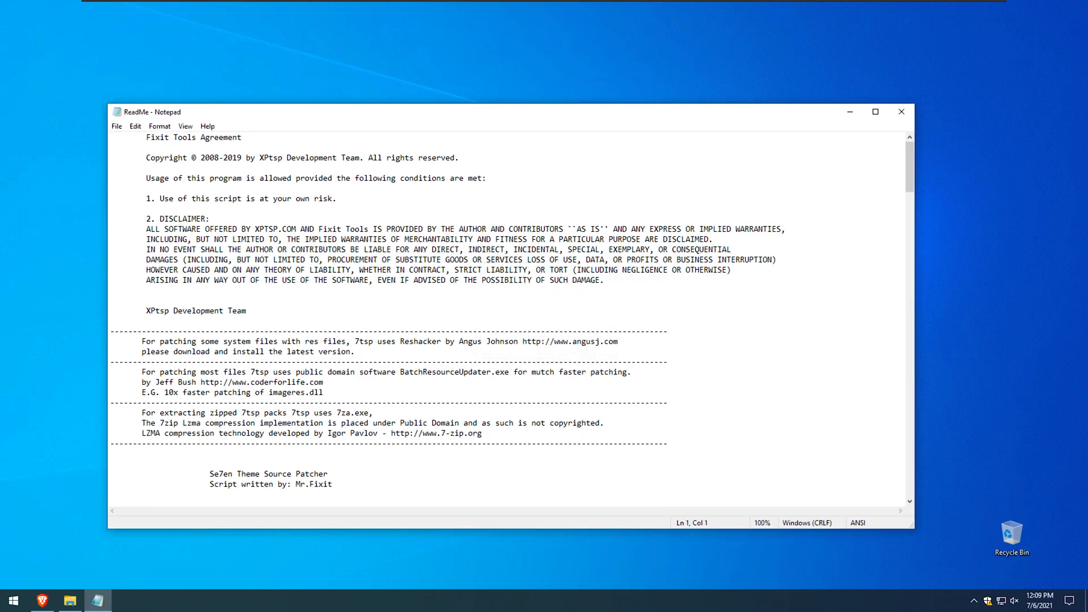
{"action": "left_click", "coordinate": [901, 112]}
Save the patcher's options with "Create new Restore Point when Patching" turned off.
{"action": "left_click", "coordinate": [615, 414]}
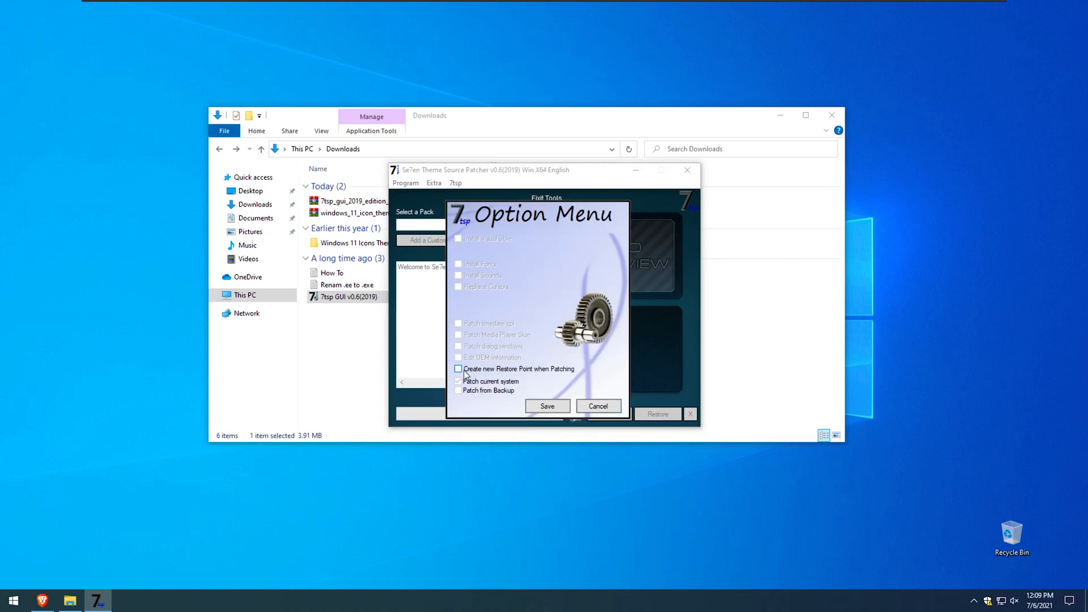
{"action": "left_click", "coordinate": [545, 406]}
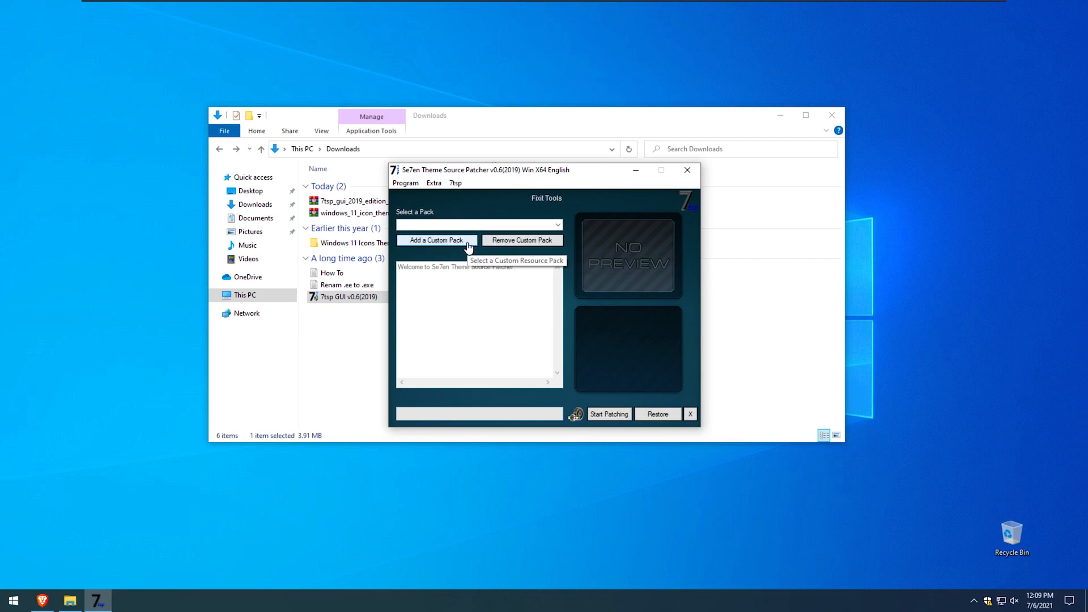
Add 7TSP Windows 10 New (default) from the extracted Windows 11 icon theme's 7TSP Themes folder as a custom pack.
{"action": "left_click", "coordinate": [454, 248]}
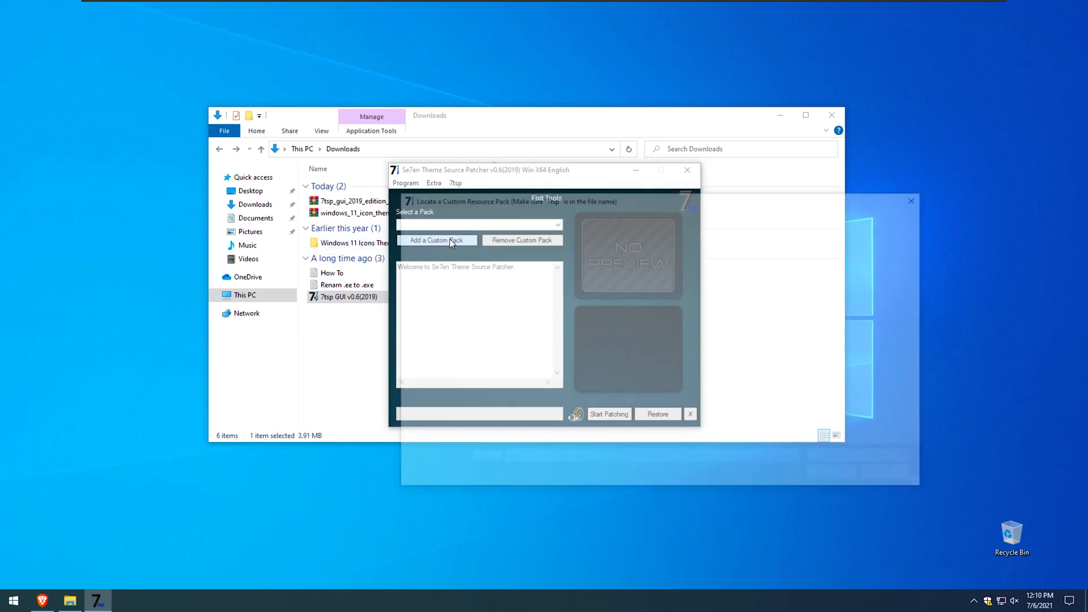
{"action": "left_click", "coordinate": [444, 291]}
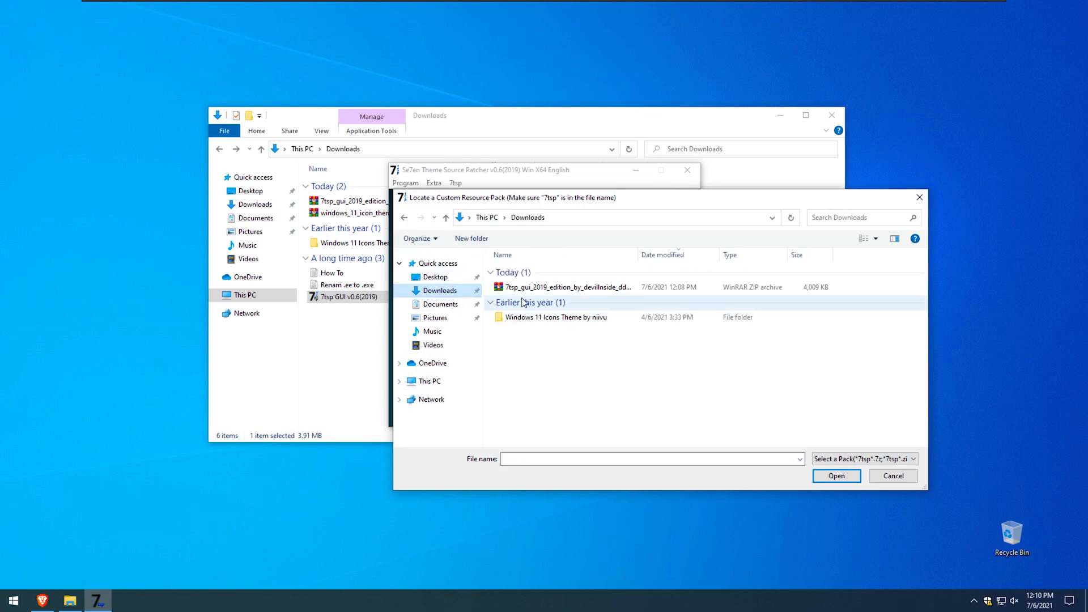
{"action": "double_click", "coordinate": [555, 319]}
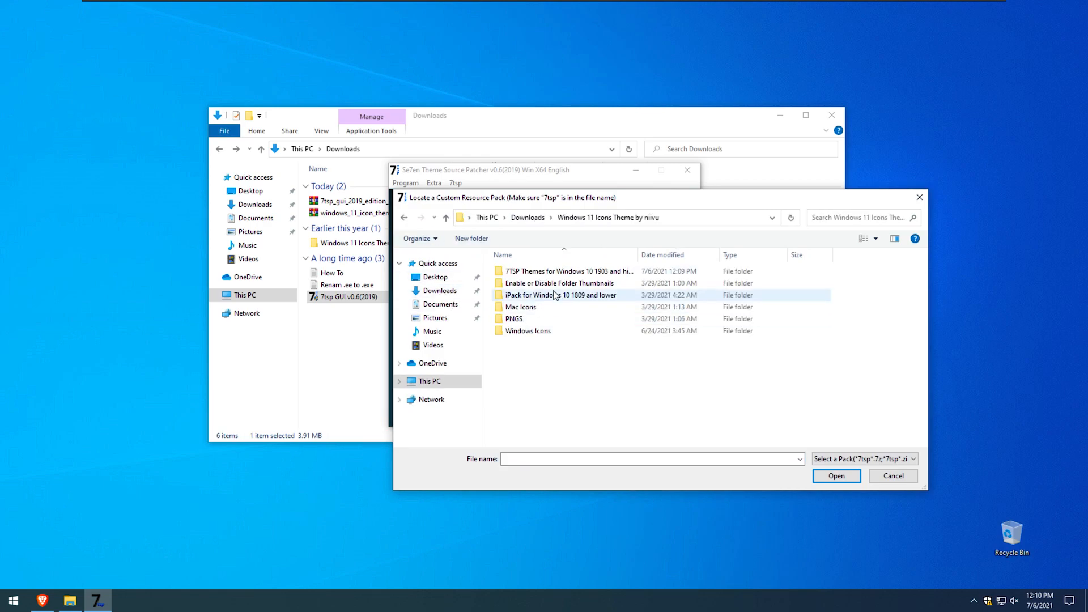
{"action": "double_click", "coordinate": [555, 275]}
{"action": "left_click", "coordinate": [558, 272]}
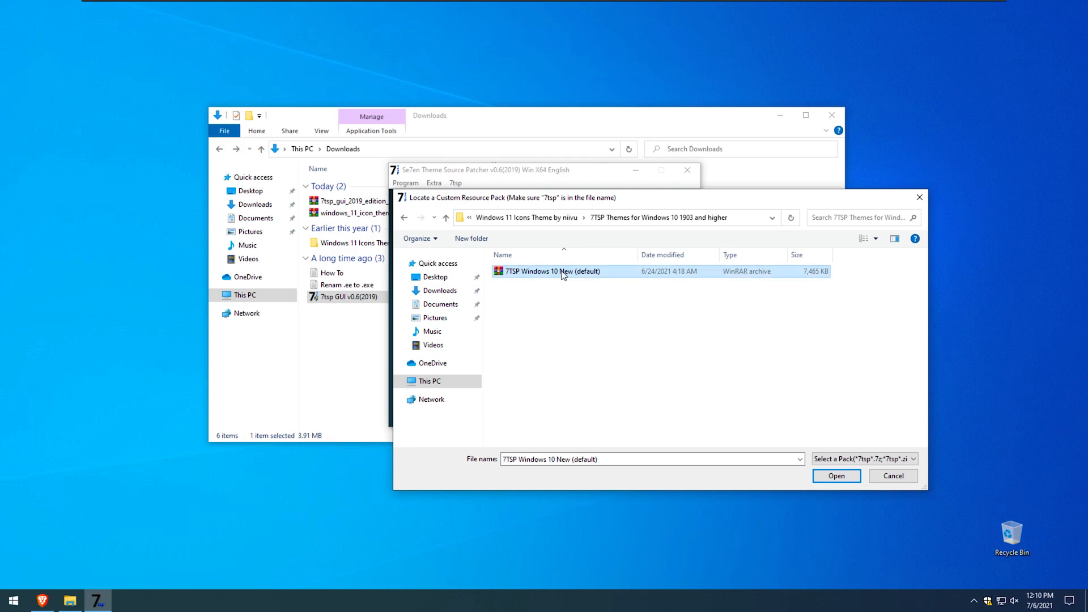
{"action": "left_click", "coordinate": [836, 476]}
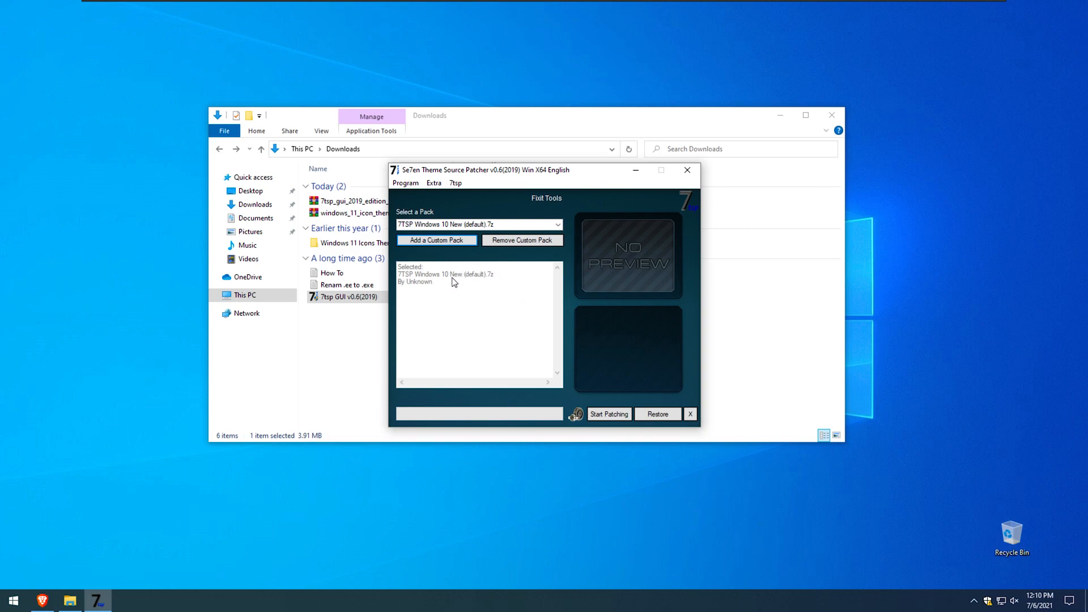
Patch the system with the selected icon pack, decline the immediate reboot and close the patcher.
{"action": "left_click", "coordinate": [614, 414]}
{"action": "left_click", "coordinate": [545, 360]}
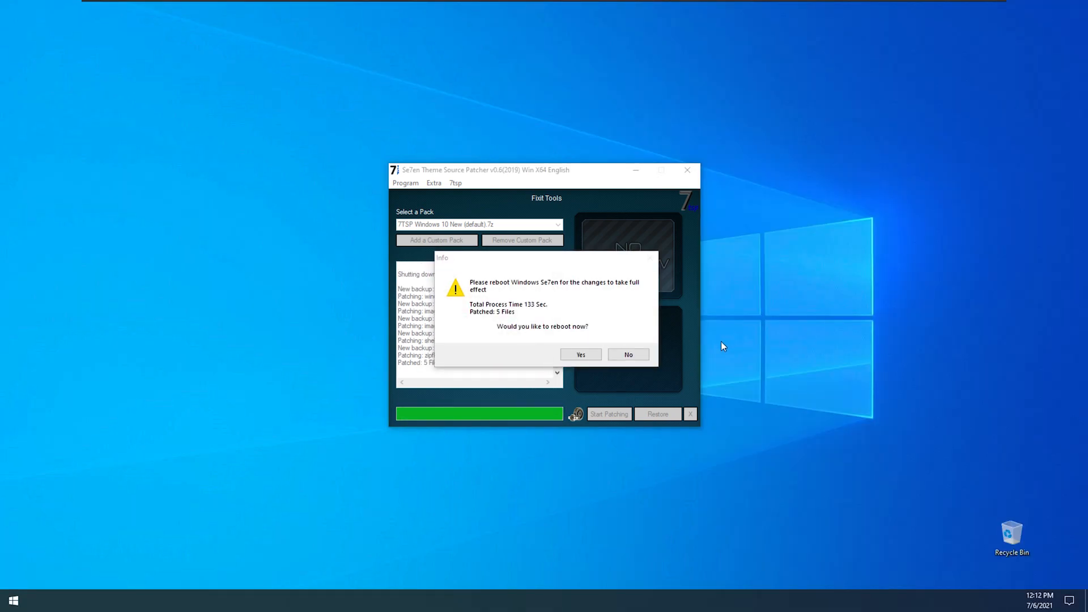
{"action": "left_click", "coordinate": [634, 356]}
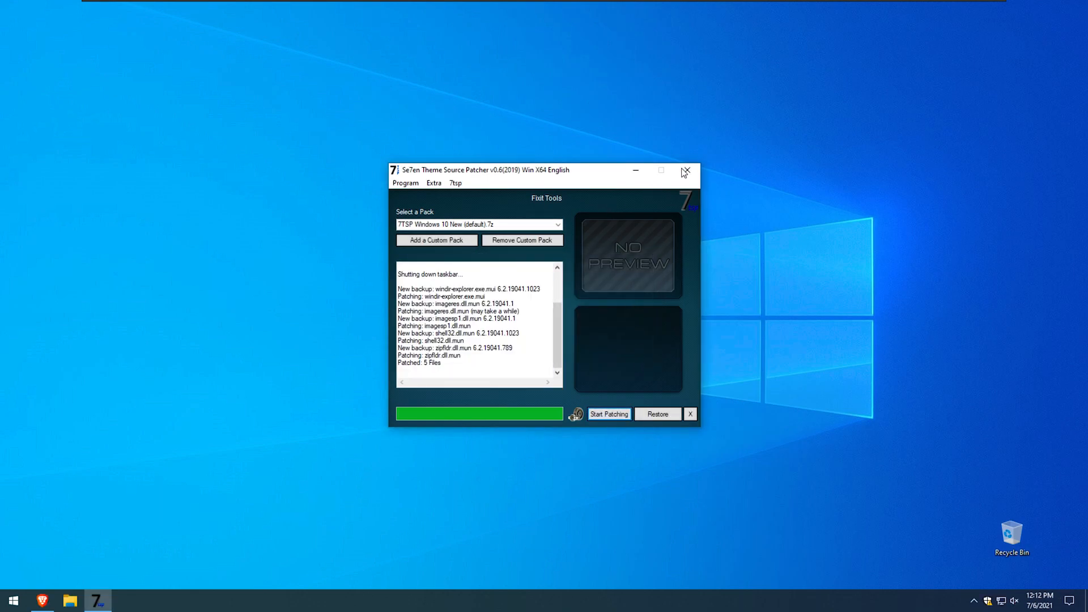
{"action": "left_click", "coordinate": [689, 415]}
Switch to the Brave browser, dismiss the downloads bar and close the 7TSP GUI 2019 Edition page.
{"action": "left_click", "coordinate": [42, 601]}
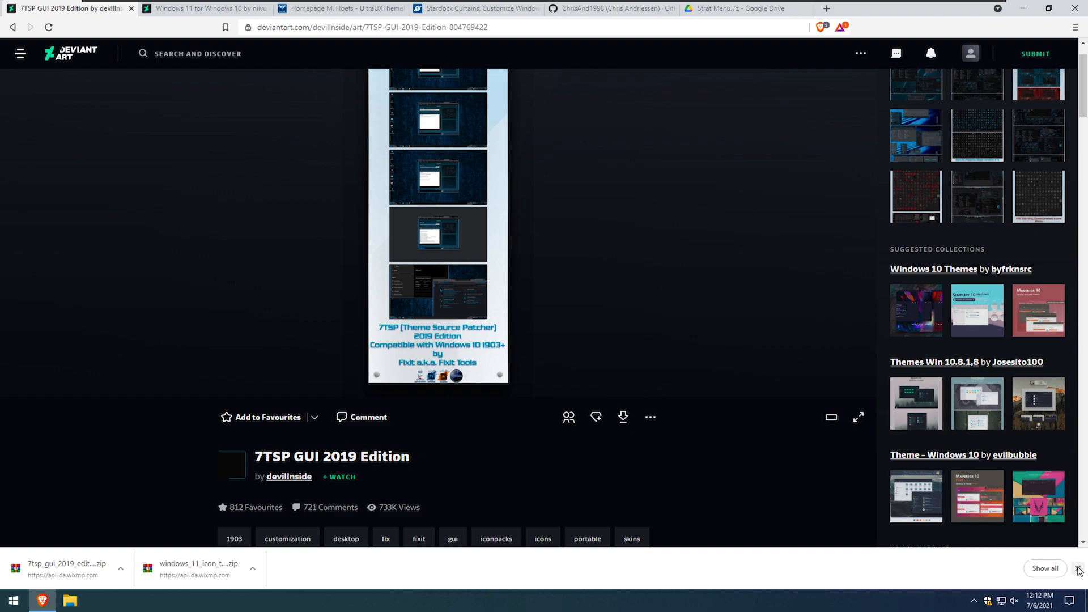
{"action": "left_click", "coordinate": [1078, 568]}
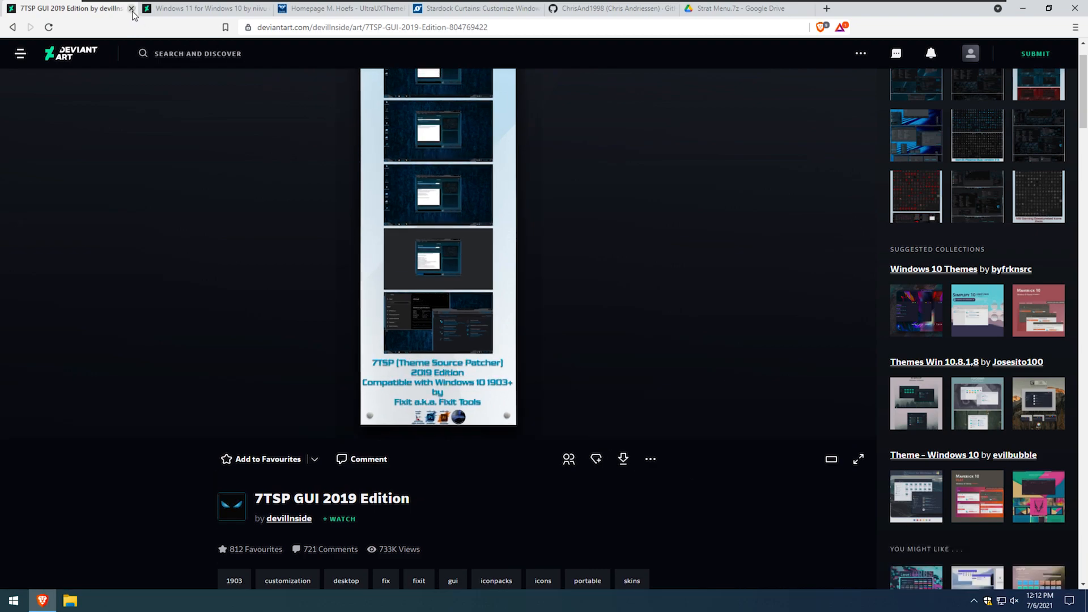
{"action": "left_click", "coordinate": [132, 10]}
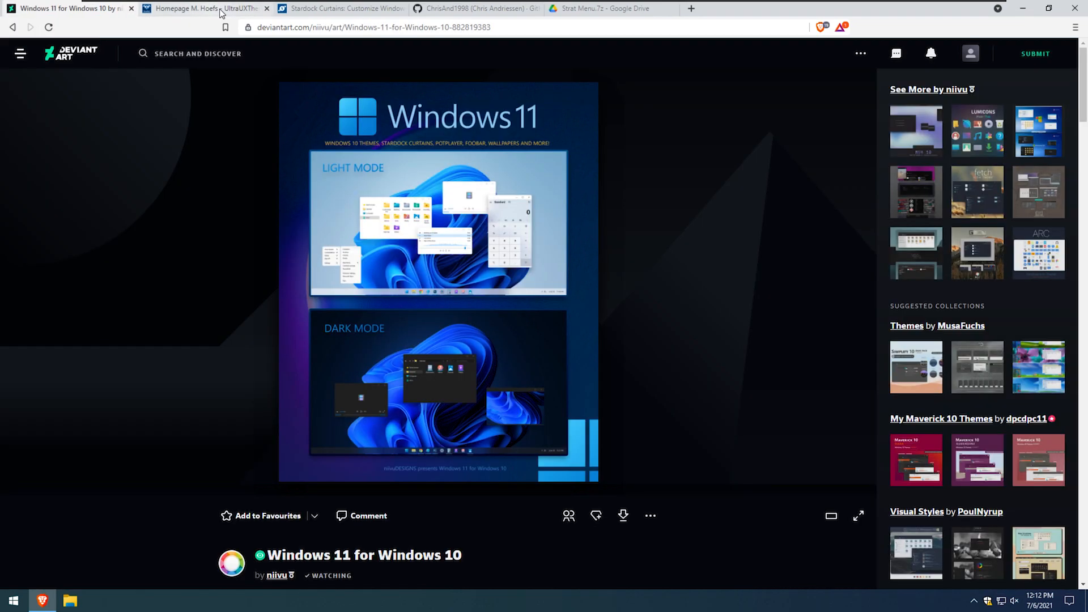
Download UltraUXThemePatcher_4.2.0 from its homepage into the Downloads folder.
{"action": "left_click", "coordinate": [220, 8]}
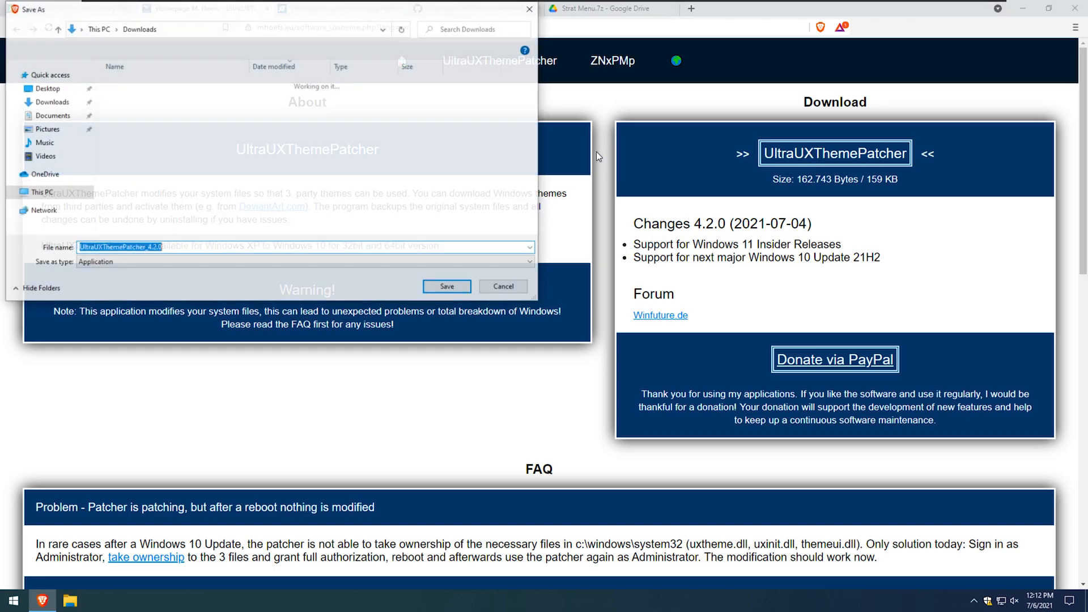
{"action": "left_click", "coordinate": [448, 287]}
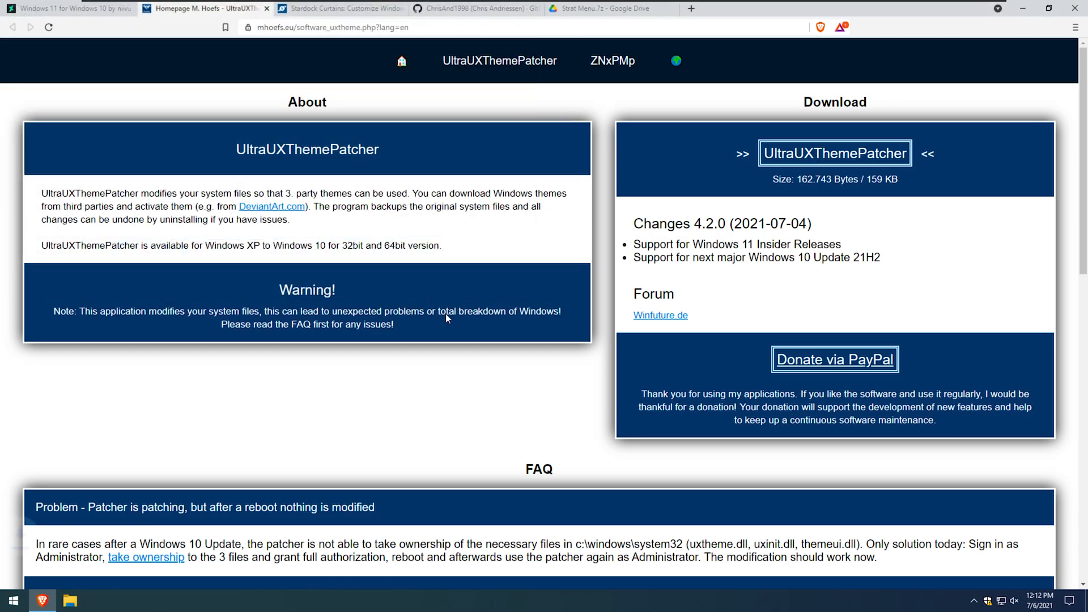
Run the downloaded UltraUXThemePatcher_4.2.0 installer, overriding the SmartScreen block and granting it administrator permission.
{"action": "left_click", "coordinate": [82, 563]}
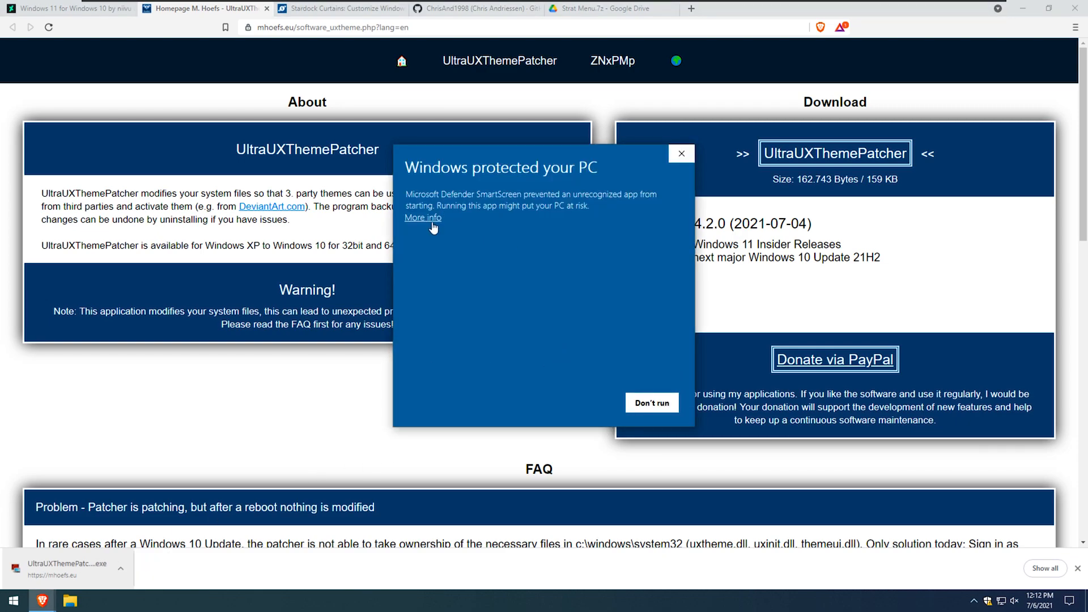
{"action": "left_click", "coordinate": [431, 225]}
{"action": "left_click", "coordinate": [578, 405]}
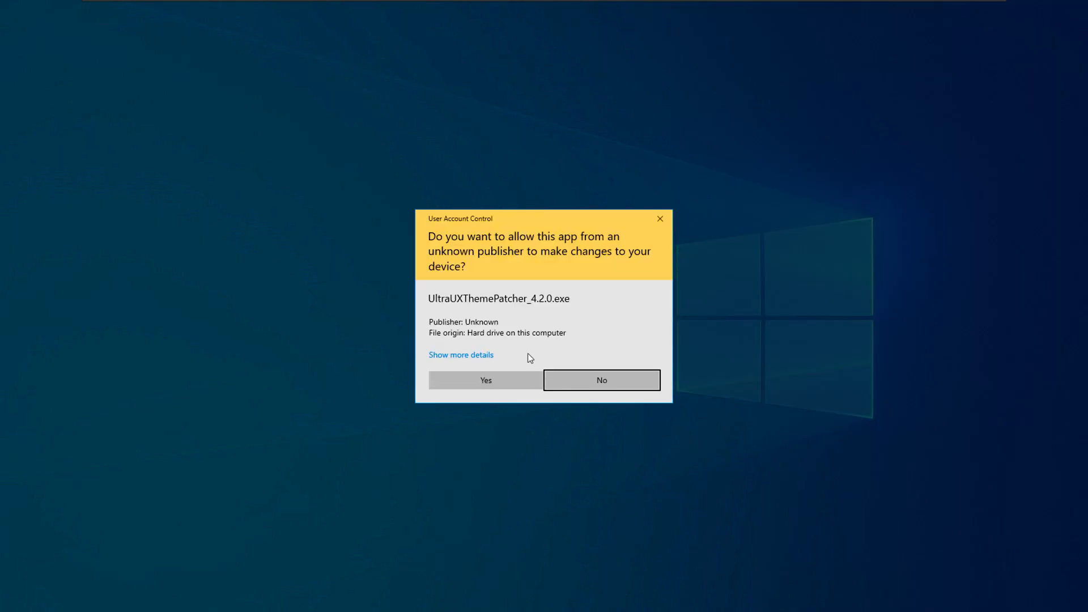
{"action": "left_click", "coordinate": [506, 375]}
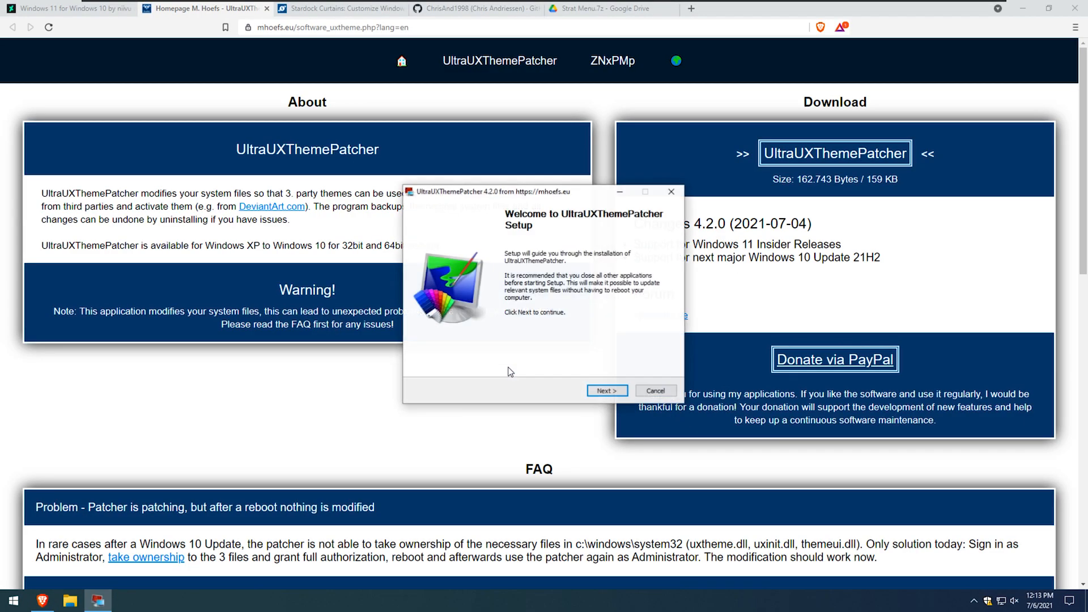
Accept the license agreement, install UltraUXThemePatcher and finish the setup with the option to reboot manually later.
{"action": "left_click", "coordinate": [600, 390]}
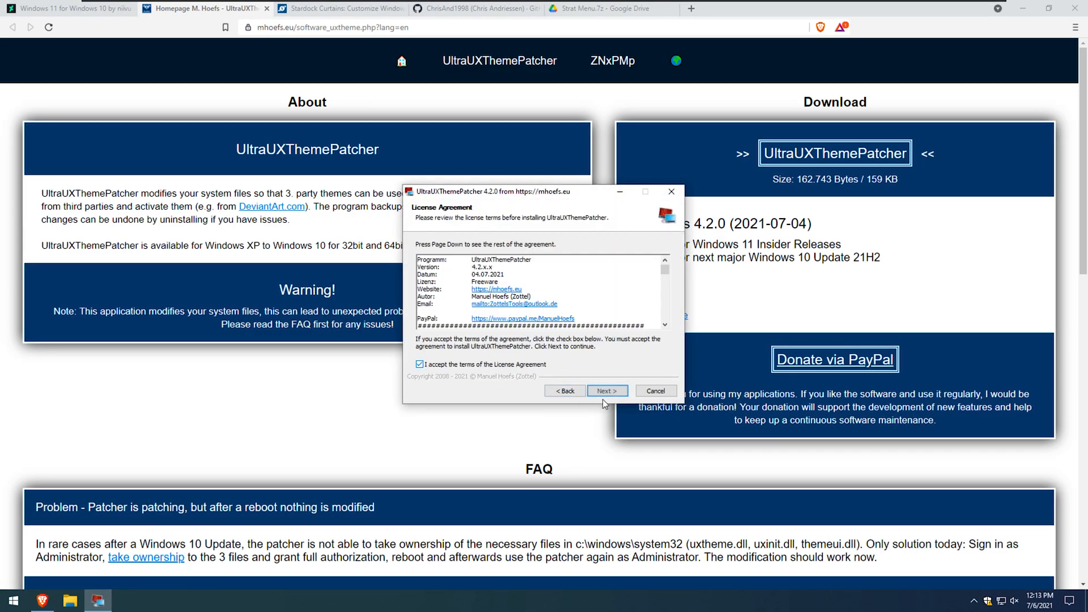
{"action": "scroll", "coordinate": [593, 385], "scroll_direction": "down", "scroll_amount": 3}
{"action": "left_click", "coordinate": [600, 392]}
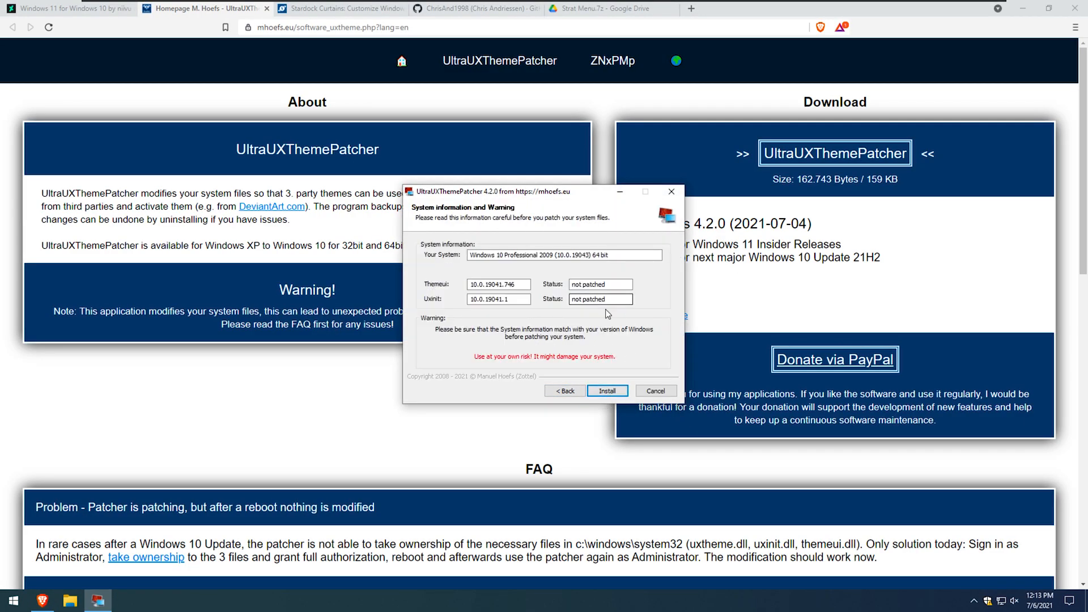
{"action": "left_click", "coordinate": [603, 391]}
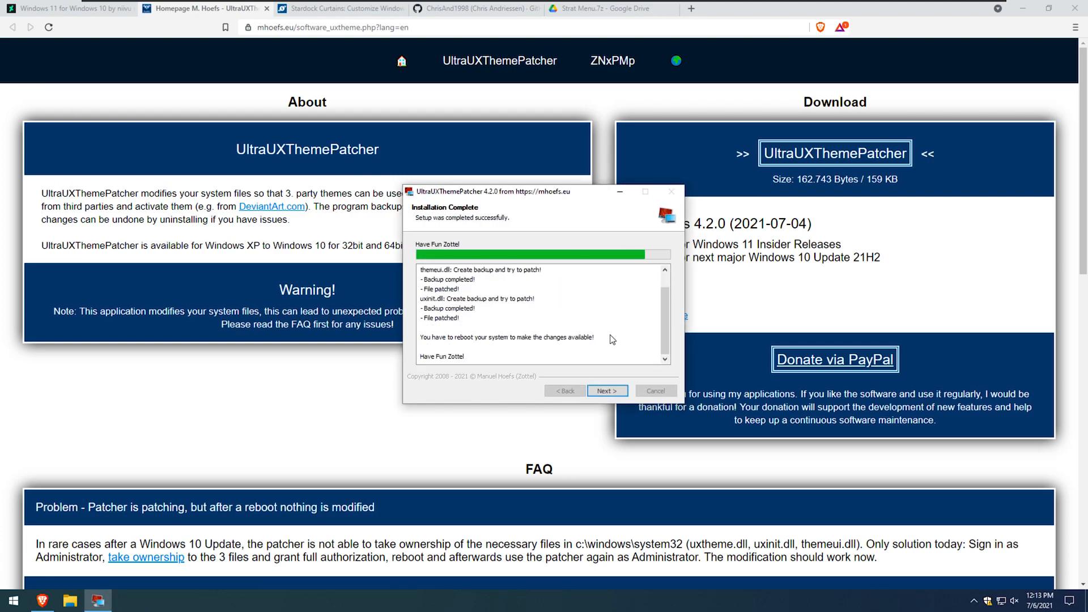
{"action": "left_click", "coordinate": [606, 391]}
{"action": "left_click", "coordinate": [609, 391]}
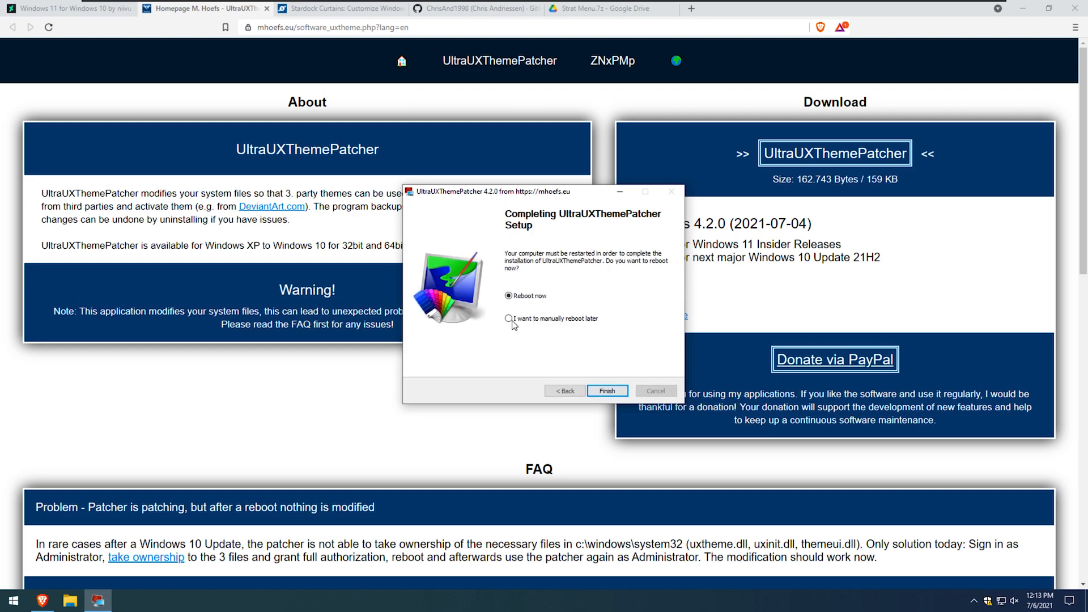
{"action": "left_click", "coordinate": [609, 391]}
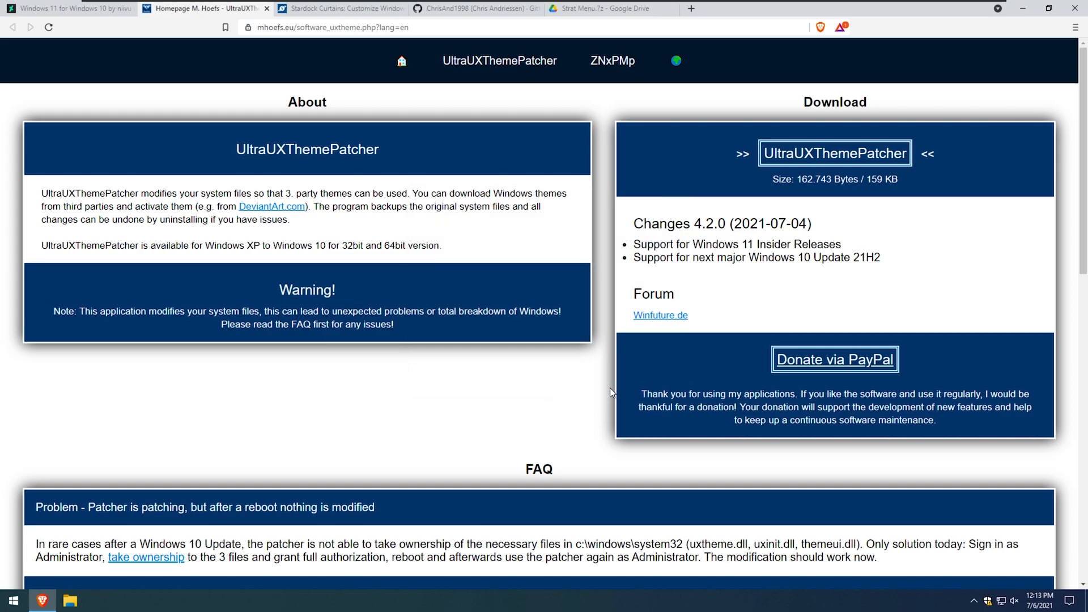
Close the UltraUXThemePatcher page, save Curtains_setup from the Stardock Curtains page to Downloads and close that page too.
{"action": "left_click", "coordinate": [266, 8]}
{"action": "left_click", "coordinate": [437, 432]}
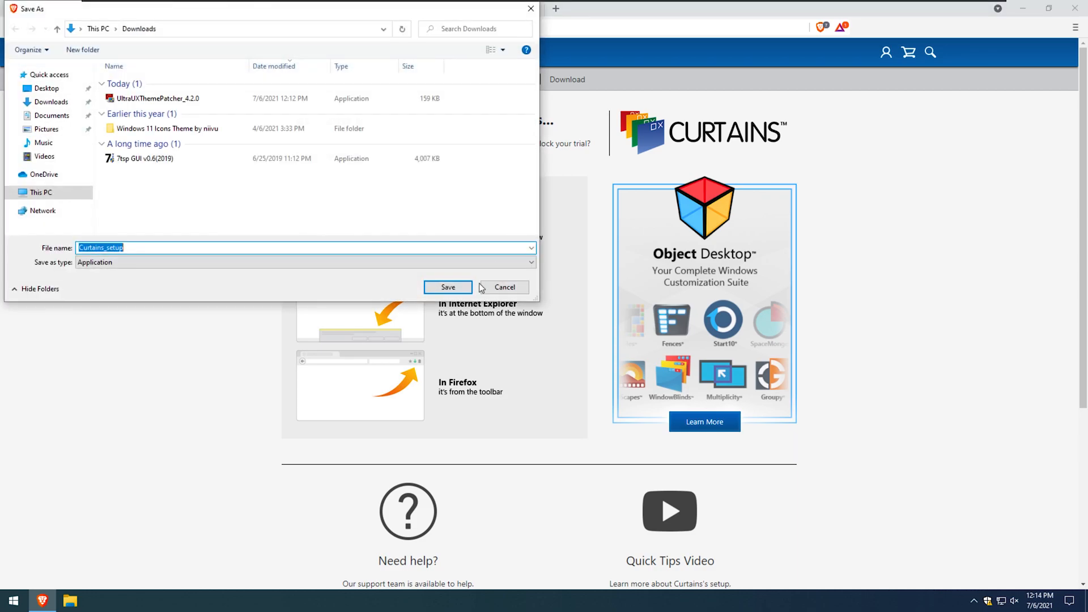
{"action": "left_click", "coordinate": [448, 287]}
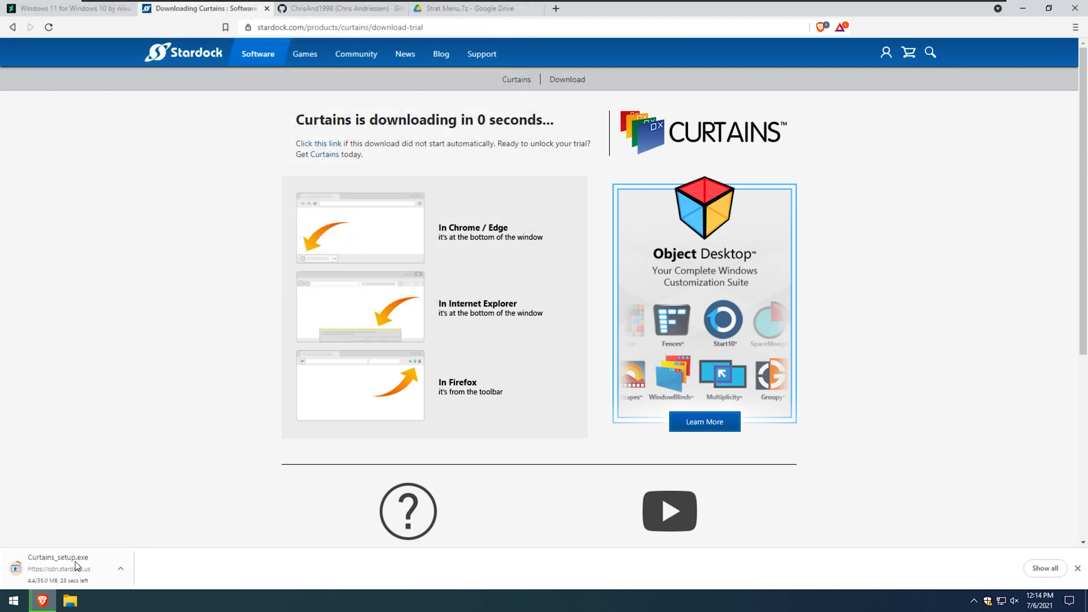
{"action": "left_click", "coordinate": [267, 9]}
Download the Windows 11 for Windows 10 theme archive from its DeviantArt page into the Downloads folder.
{"action": "left_click", "coordinate": [97, 10]}
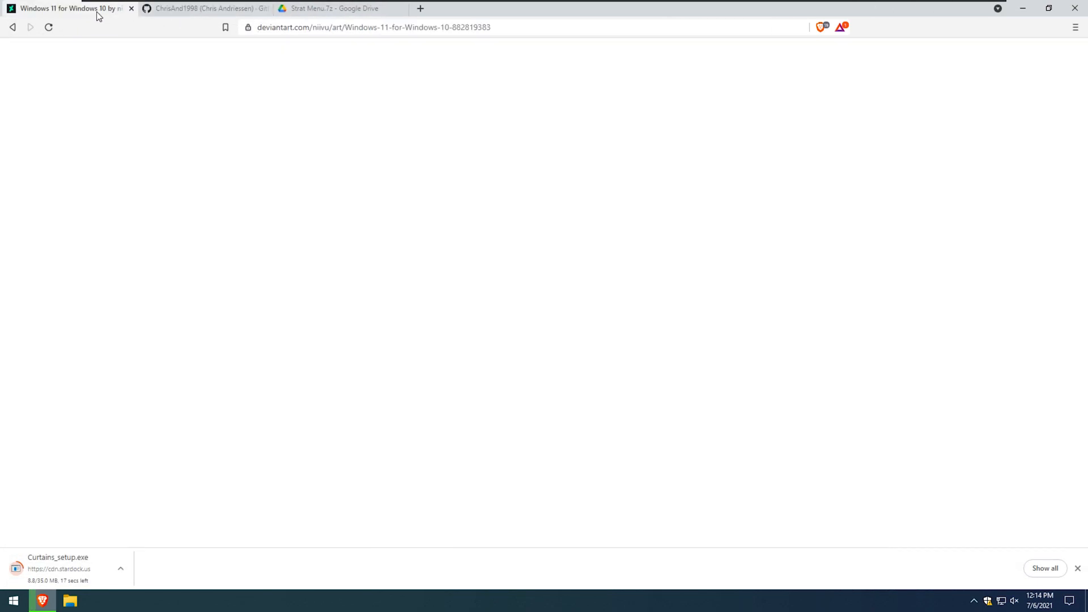
{"action": "left_click", "coordinate": [623, 474]}
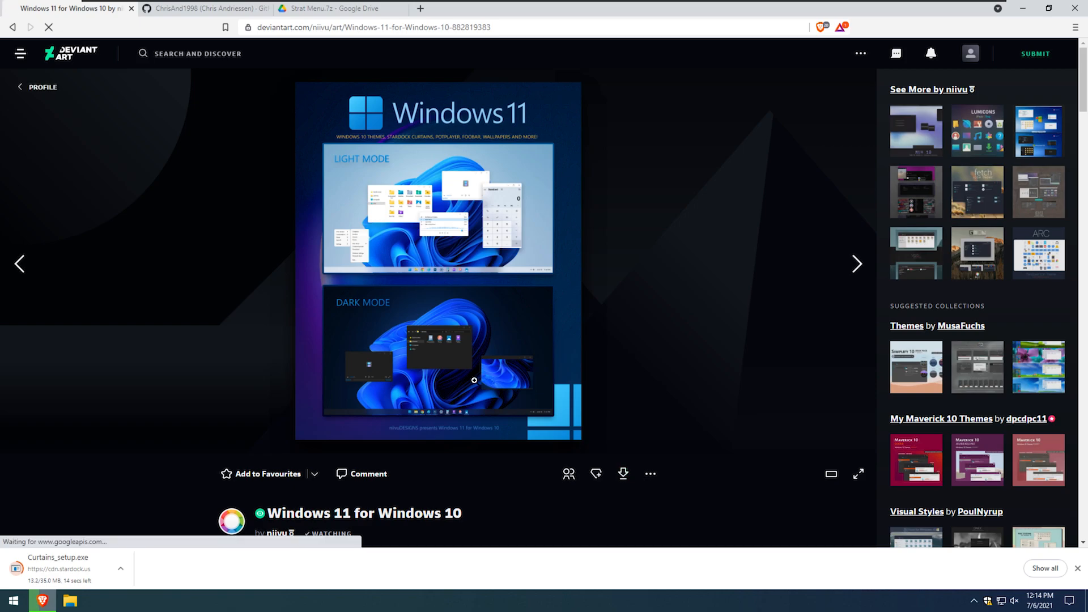
{"action": "left_click", "coordinate": [448, 287]}
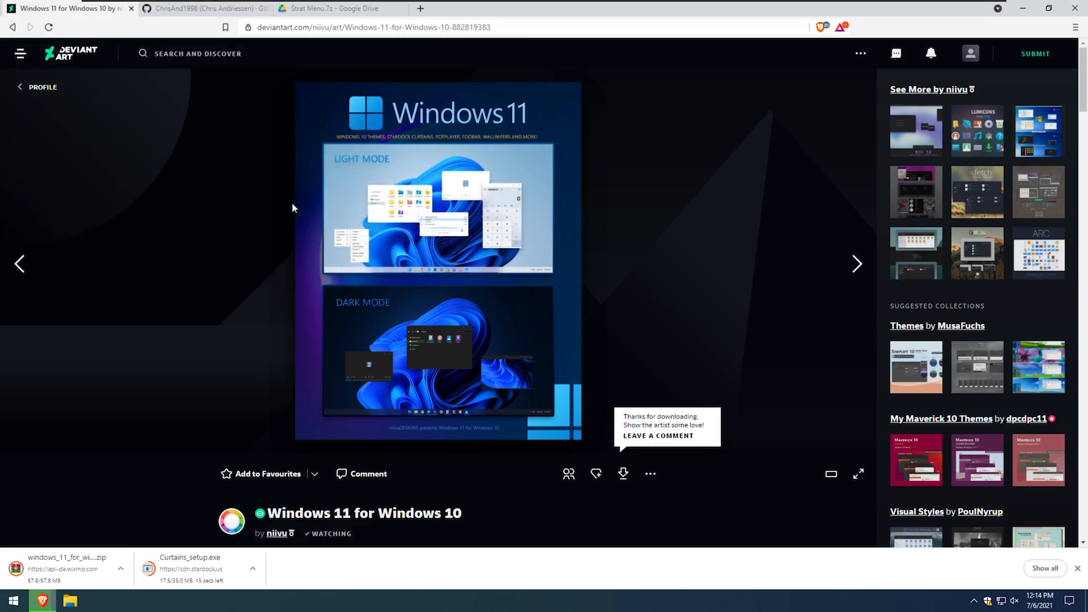
Download Release.zip of TaskbarX pre-release 1.7.1.0 from the project's GitHub releases page into Downloads.
{"action": "left_click", "coordinate": [204, 9]}
{"action": "left_click", "coordinate": [396, 169]}
{"action": "left_click", "coordinate": [751, 450]}
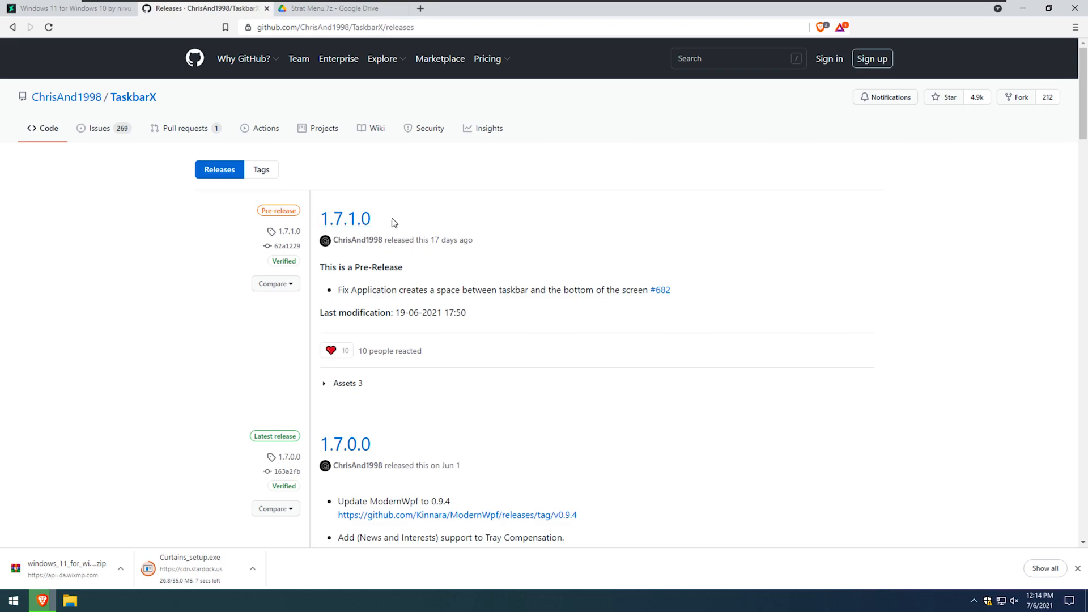
{"action": "left_click", "coordinate": [334, 385]}
{"action": "left_click", "coordinate": [390, 409]}
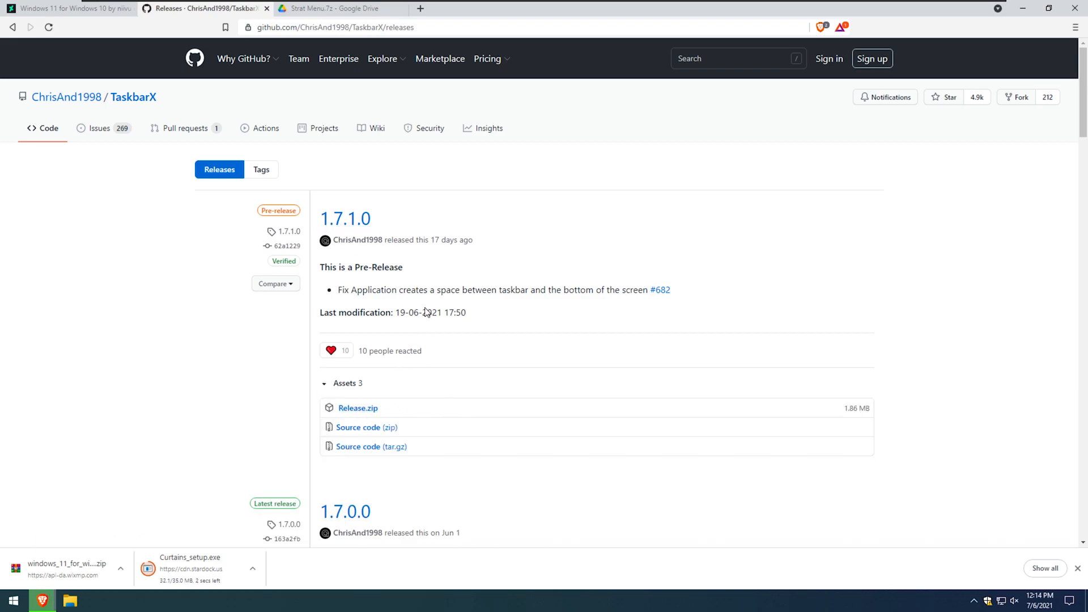
{"action": "left_click", "coordinate": [449, 286]}
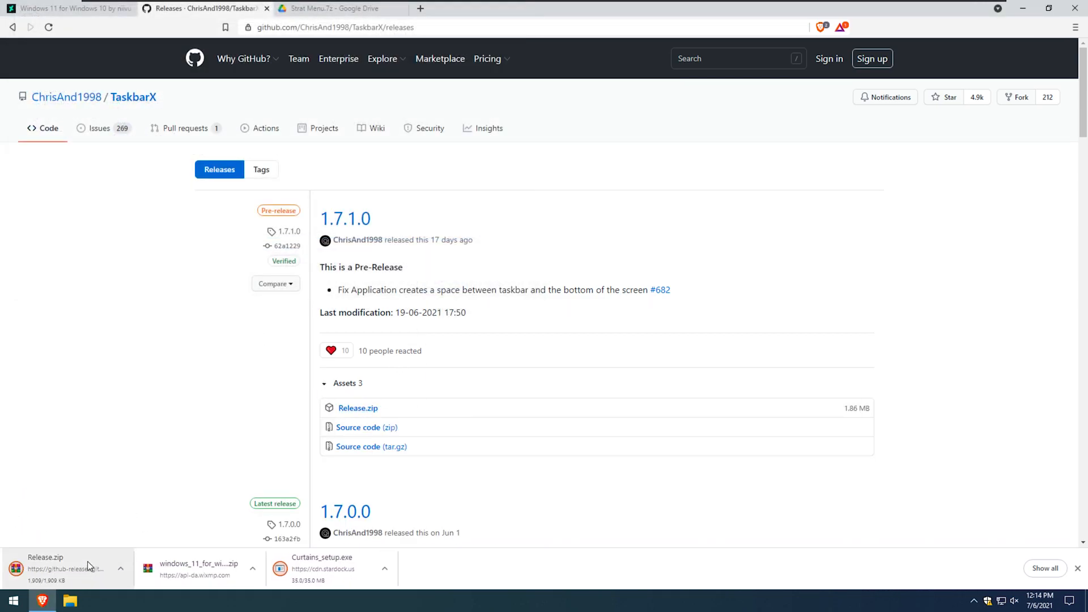
Download the Strat Menu.7z archive from its Google Drive page into the Downloads folder.
{"action": "left_click", "coordinate": [336, 8]}
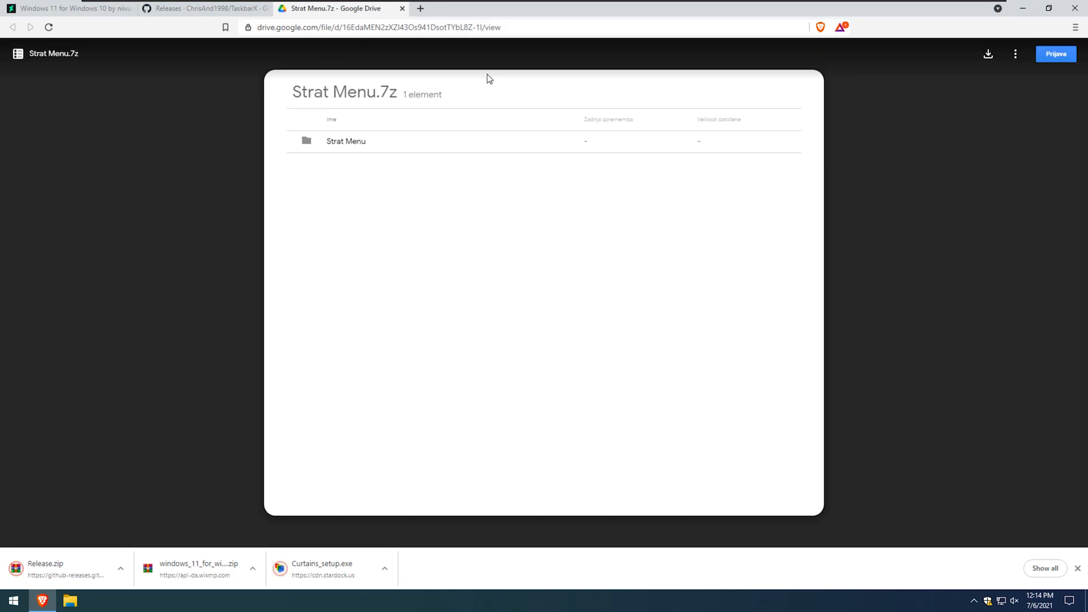
{"action": "left_click", "coordinate": [989, 54]}
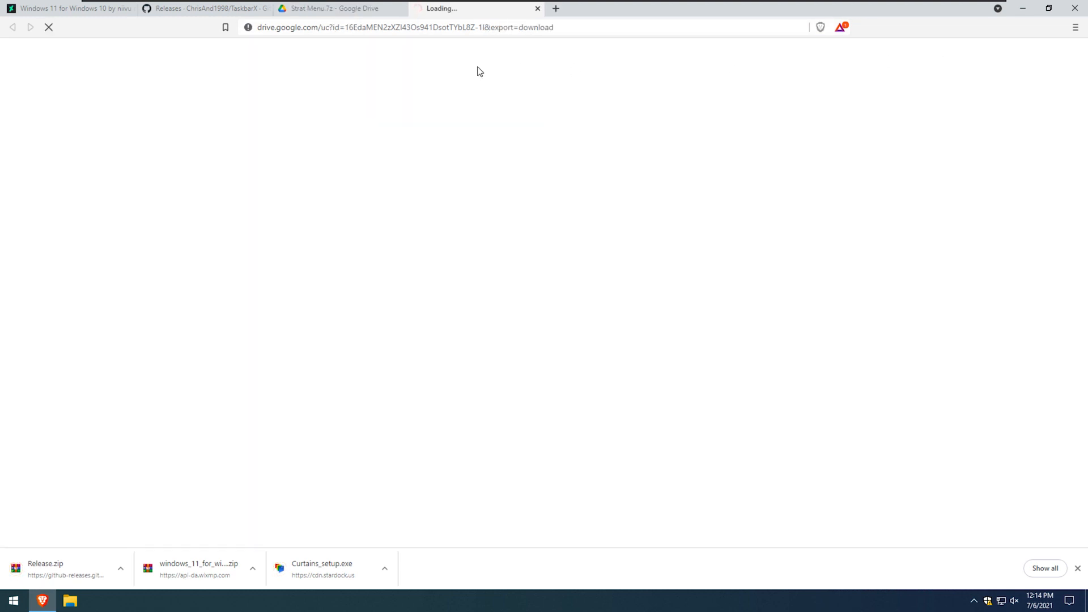
{"action": "left_click", "coordinate": [454, 288]}
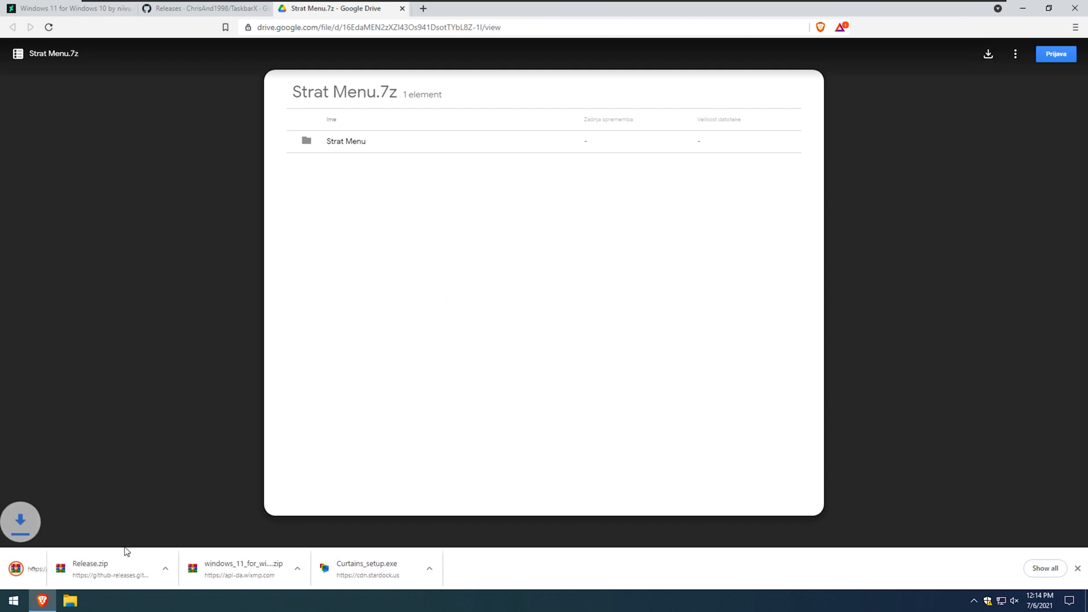
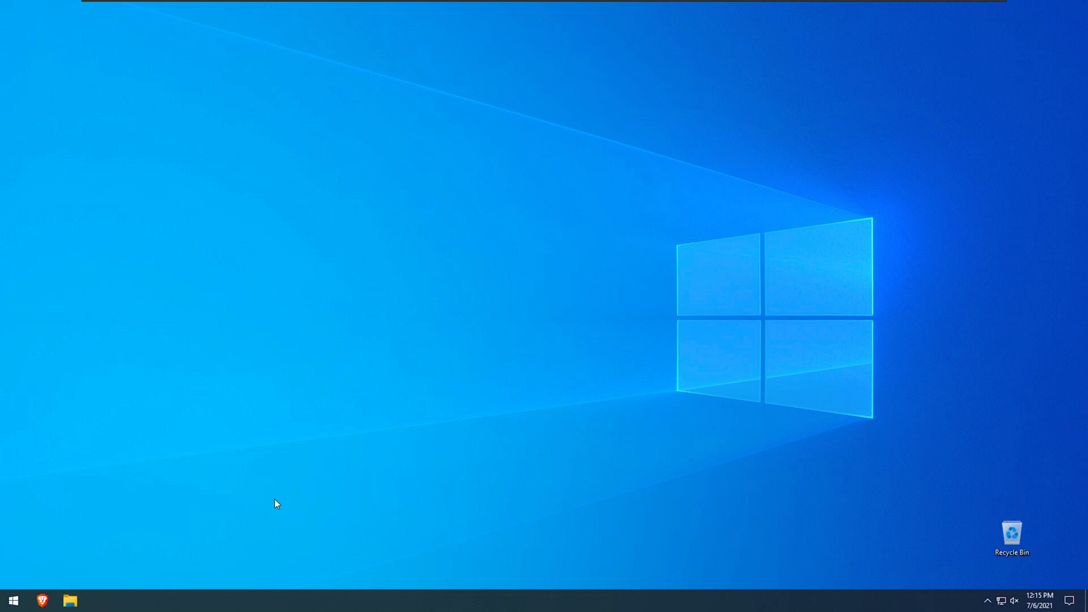
Open the Downloads folder in File Explorer and extract the Release archive directly into it.
{"action": "key", "text": "super+e"}
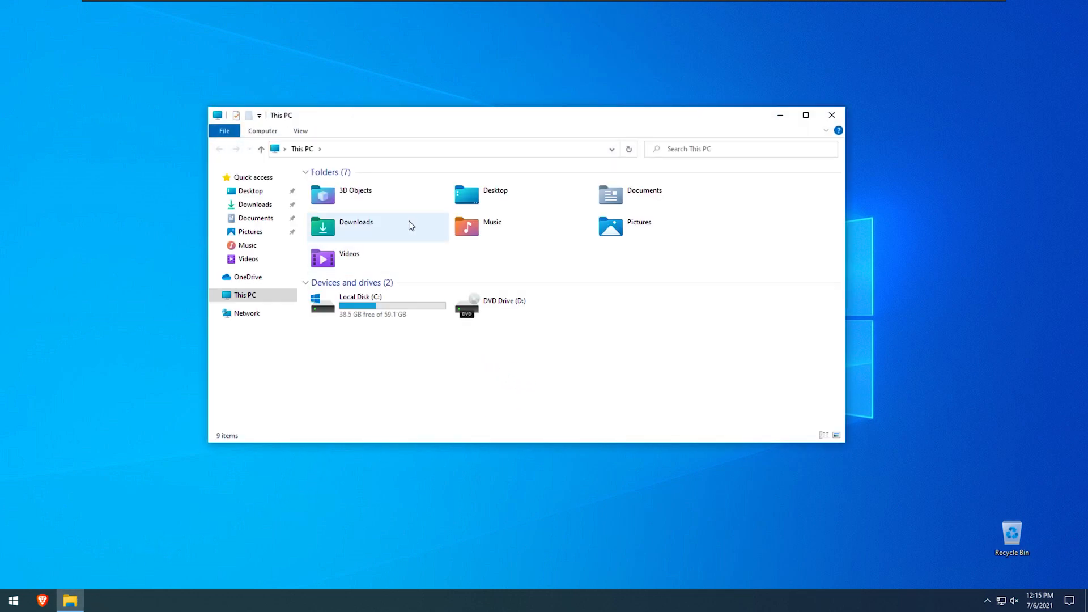
{"action": "double_click", "coordinate": [408, 224]}
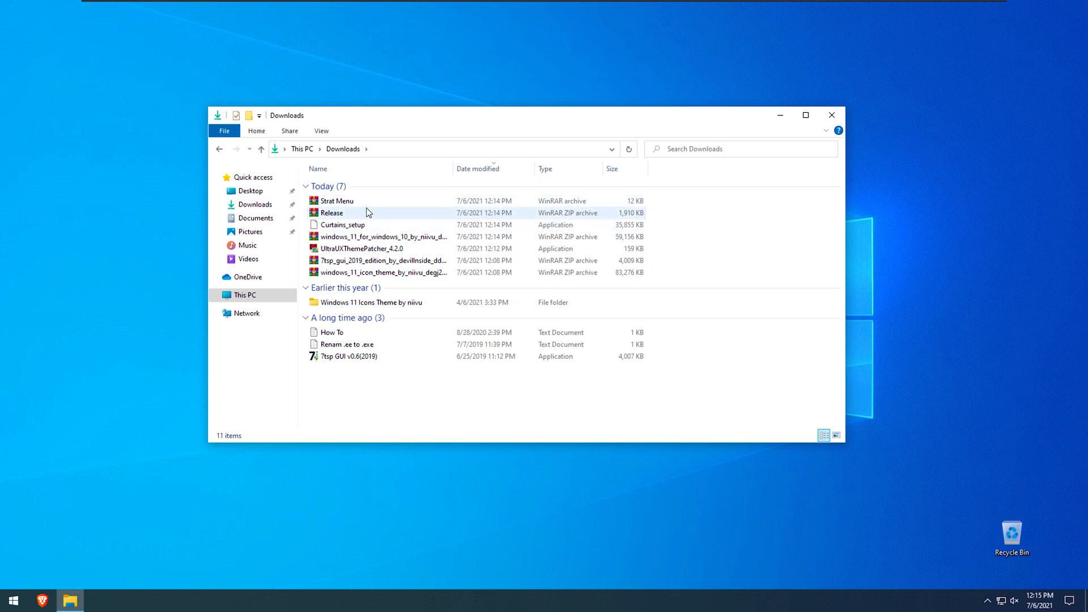
{"action": "left_click", "coordinate": [448, 220]}
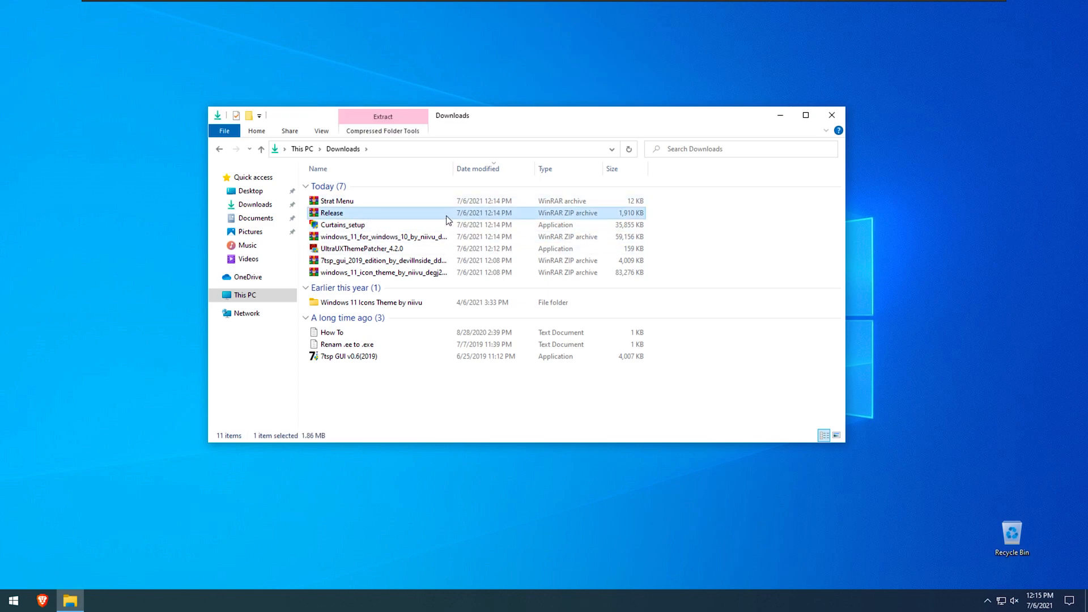
{"action": "right_click", "coordinate": [447, 215]}
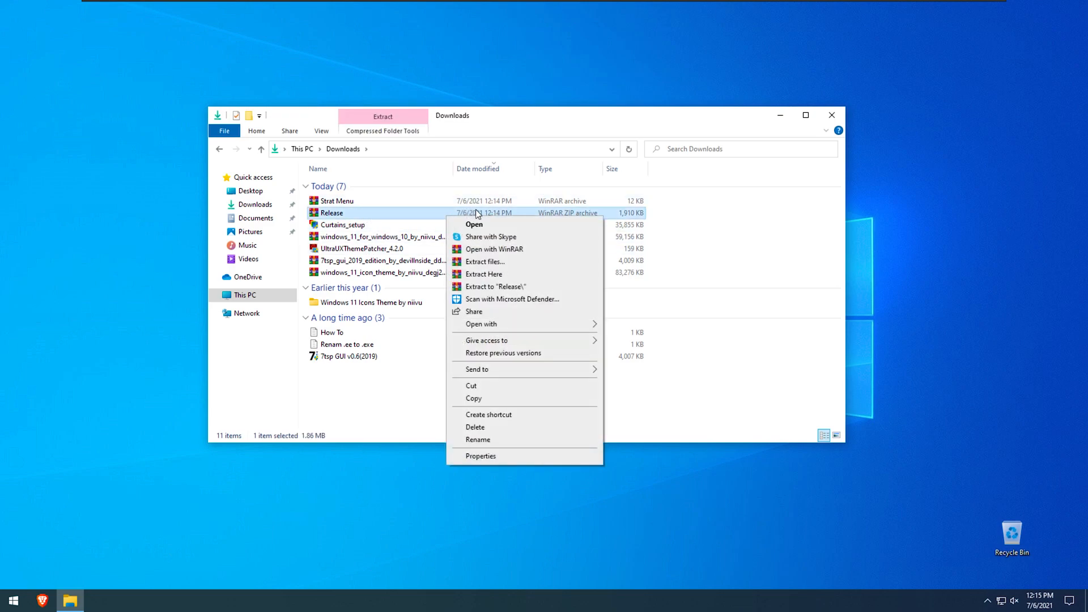
{"action": "left_click", "coordinate": [513, 274]}
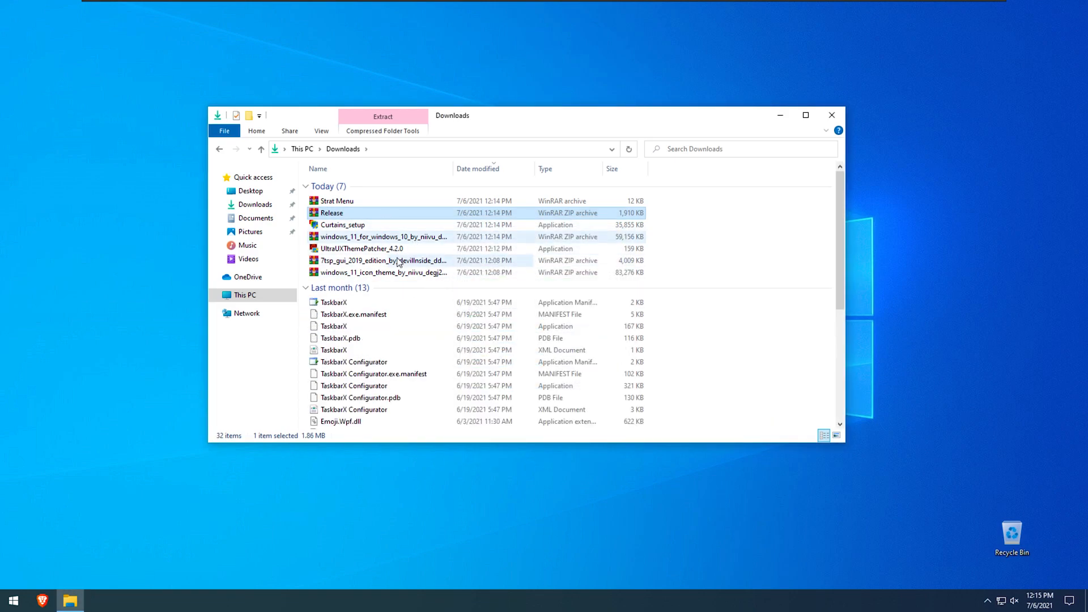
Launch the extracted TaskbarX application, and open the TaskbarX Configurator application from the same folder.
{"action": "scroll", "coordinate": [389, 300], "scroll_direction": "down", "scroll_amount": 3}
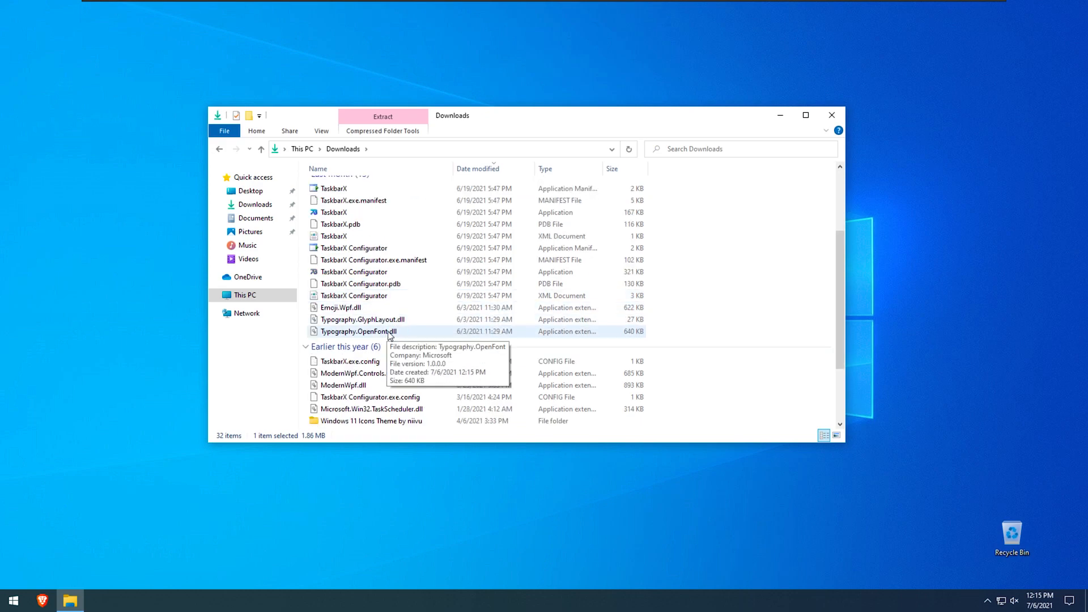
{"action": "scroll", "coordinate": [390, 334], "scroll_direction": "down", "scroll_amount": 1}
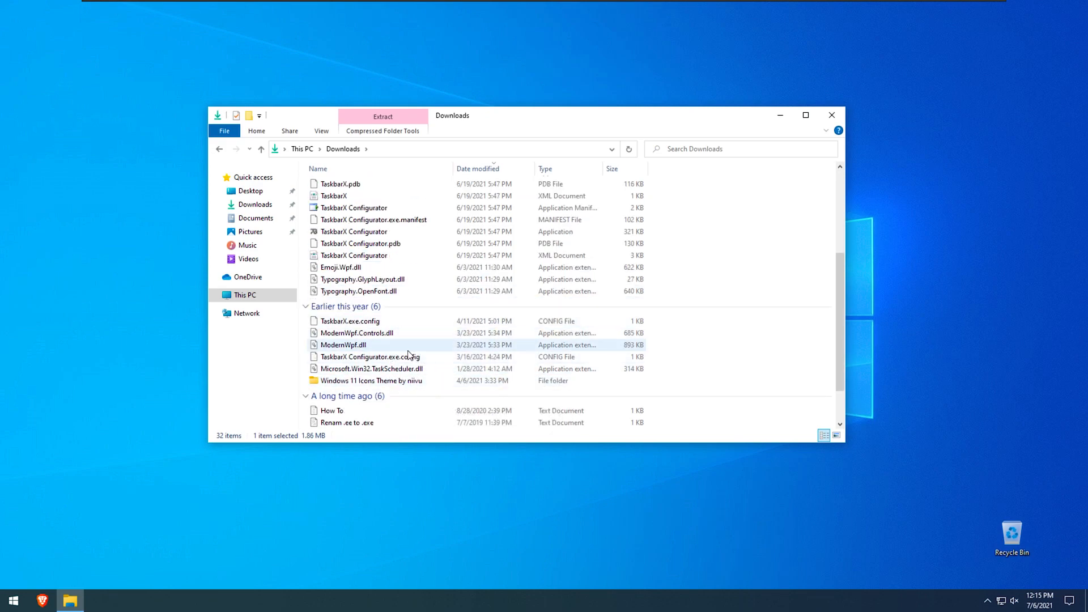
{"action": "scroll", "coordinate": [408, 355], "scroll_direction": "up", "scroll_amount": 2}
{"action": "double_click", "coordinate": [409, 250]}
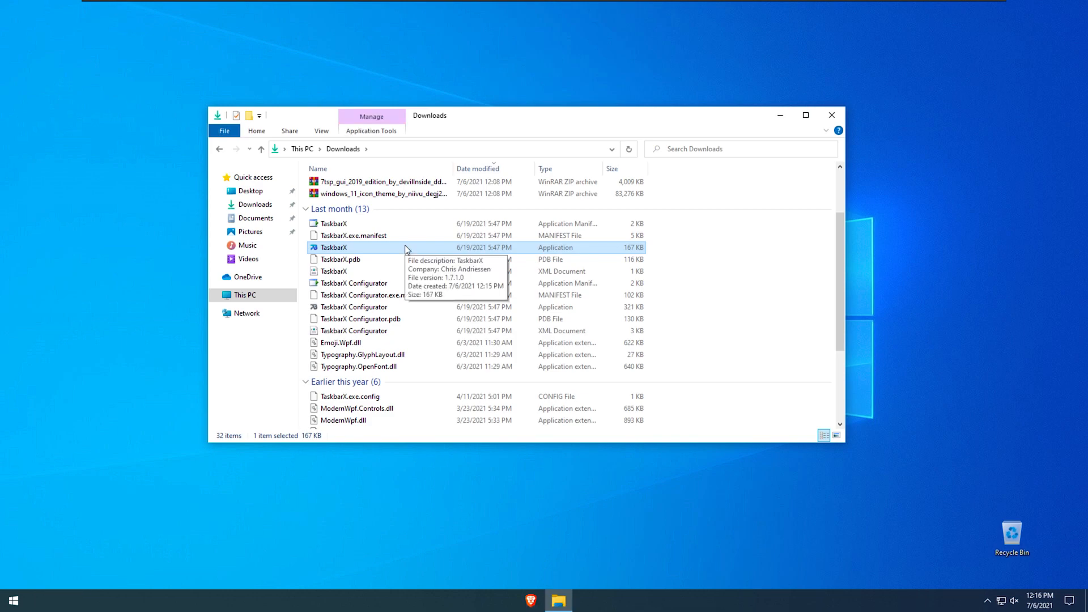
{"action": "double_click", "coordinate": [391, 307]}
Extract the windows_11_for_windows_10 archive into its own subfolder of Downloads, keeping the default extraction options.
{"action": "scroll", "coordinate": [464, 229], "scroll_direction": "up", "scroll_amount": 2}
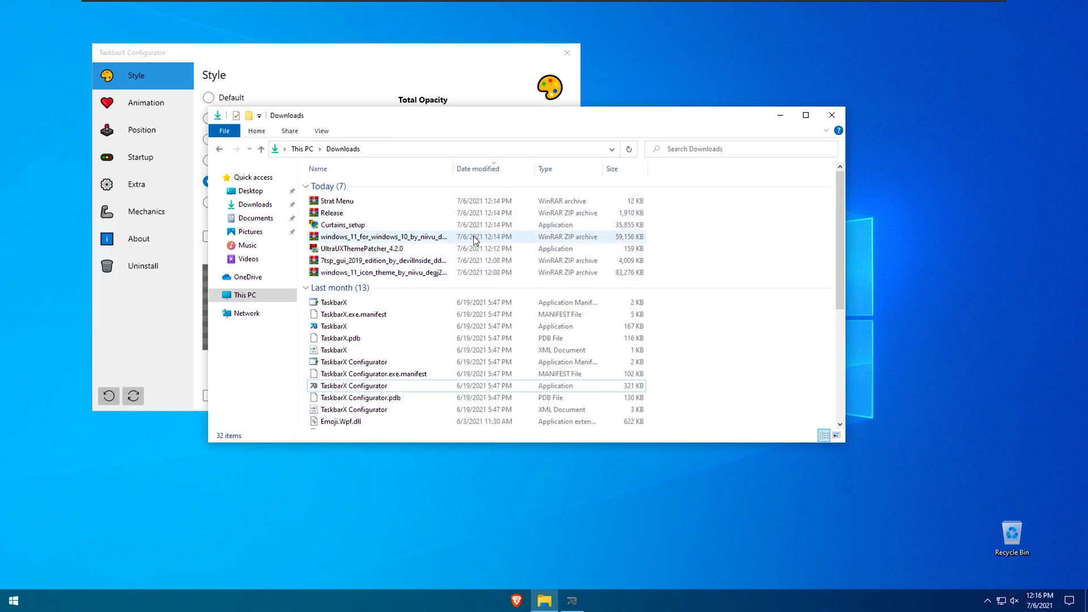
{"action": "left_click", "coordinate": [474, 237]}
{"action": "right_click", "coordinate": [474, 236]}
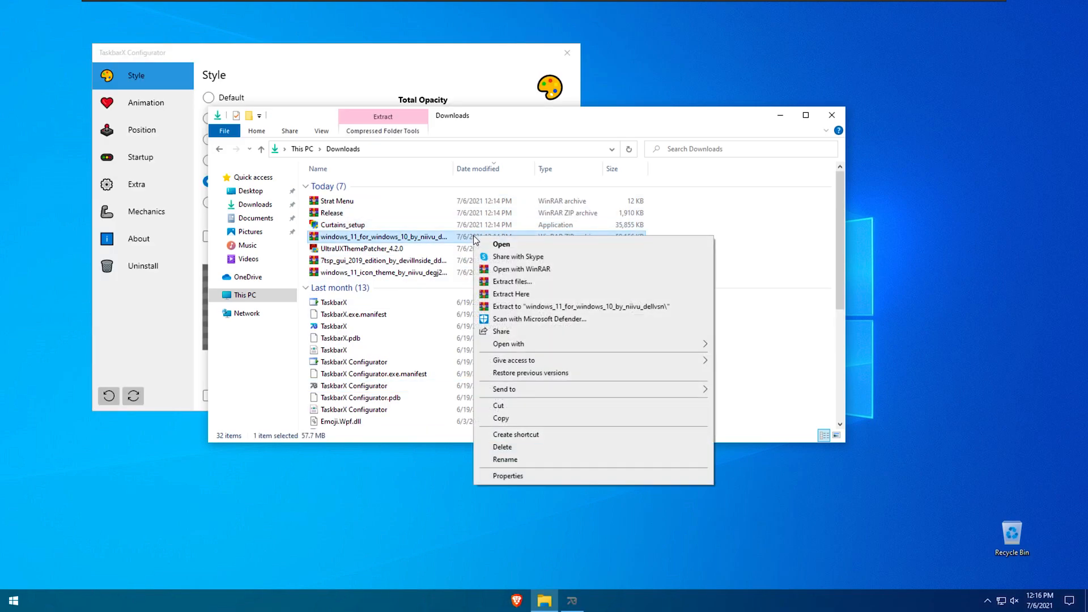
{"action": "left_click", "coordinate": [544, 283]}
{"action": "left_click", "coordinate": [577, 430]}
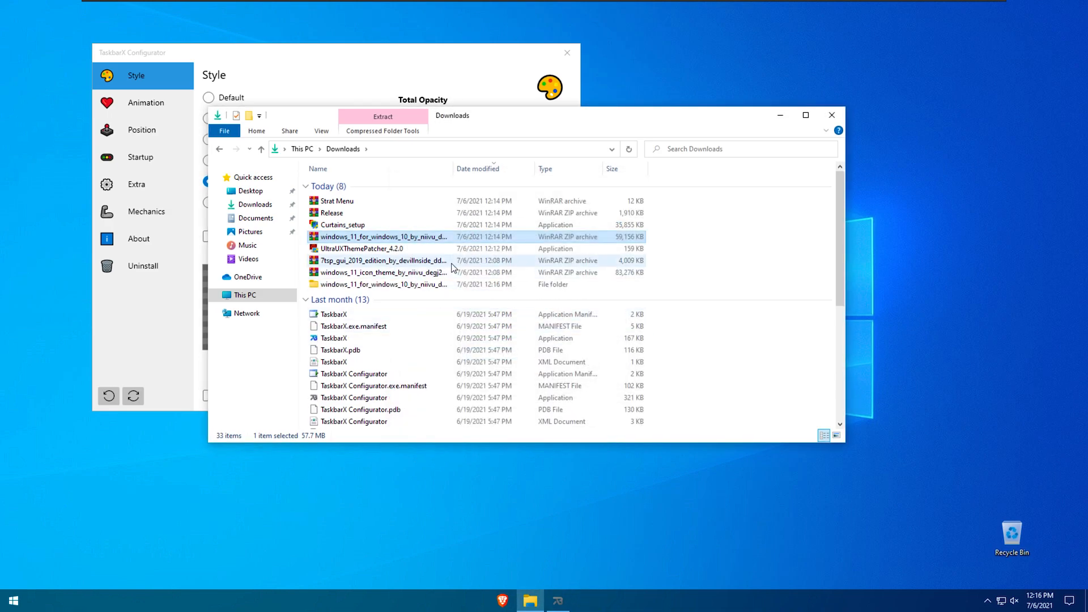
In the extracted windows_11_for_windows_10 folder, open the Regular Taskbar folder inside Windows 10 Themes.
{"action": "double_click", "coordinate": [458, 286]}
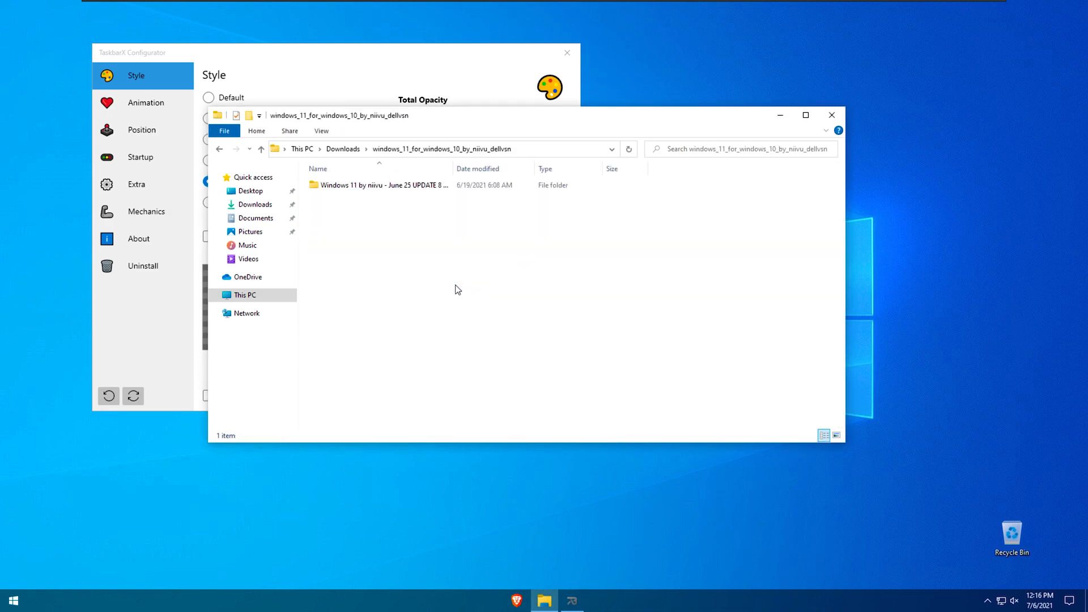
{"action": "double_click", "coordinate": [445, 186]}
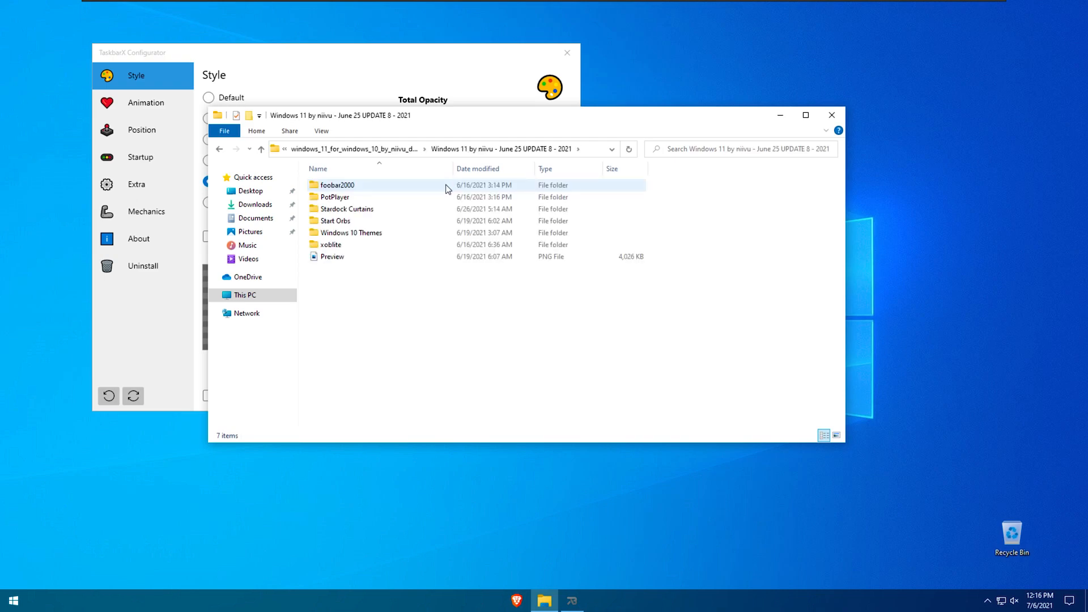
{"action": "left_click", "coordinate": [429, 234]}
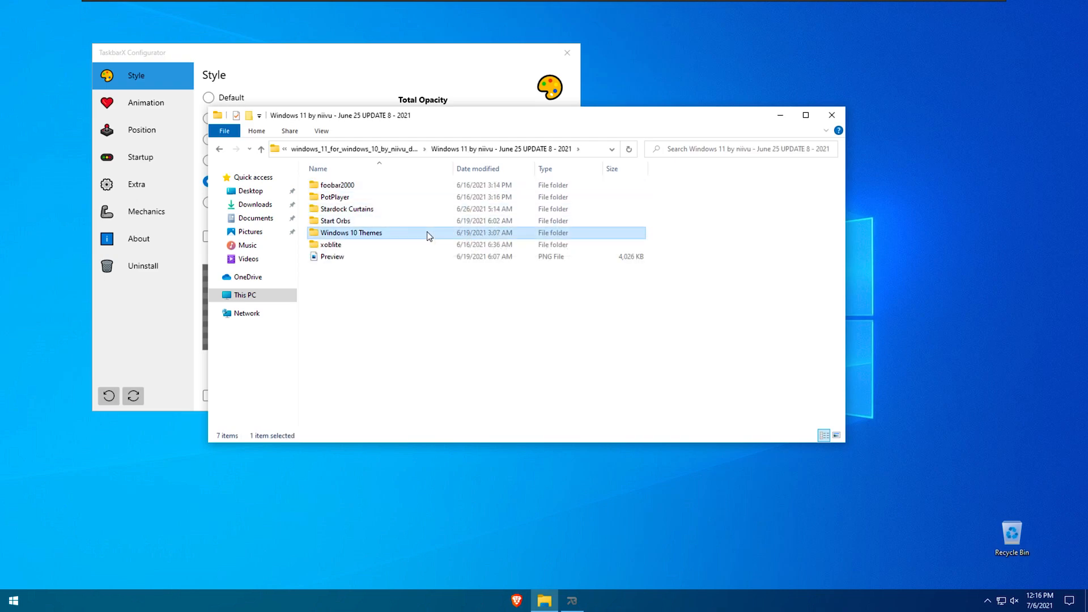
{"action": "double_click", "coordinate": [429, 234]}
{"action": "double_click", "coordinate": [408, 185]}
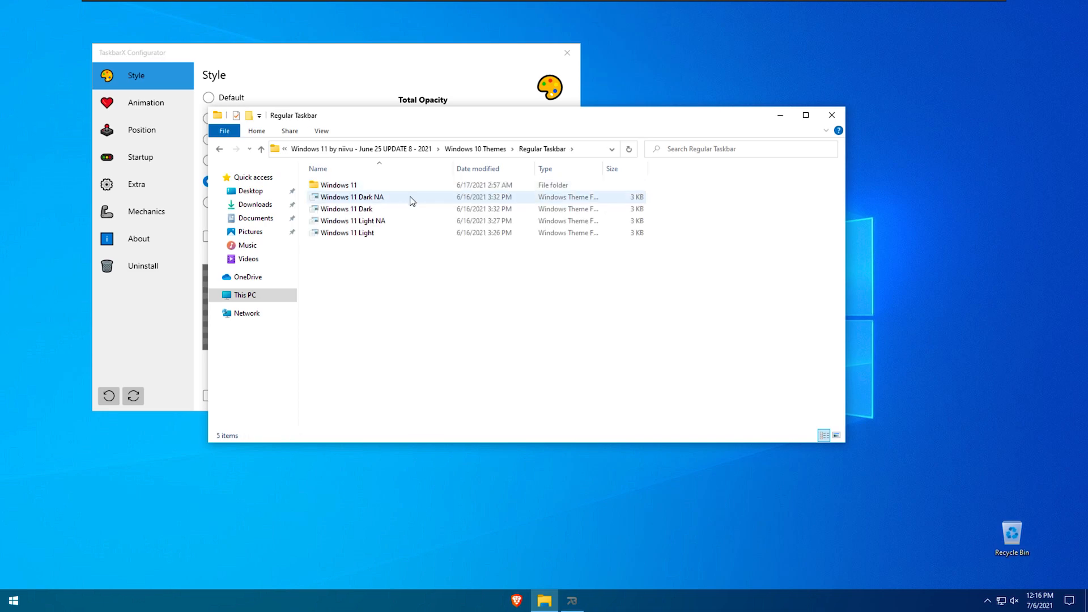
Apply the Windows 11 Light theme file from the Regular Taskbar folder and browse the installed themes in the Windows theme settings.
{"action": "left_click", "coordinate": [404, 233]}
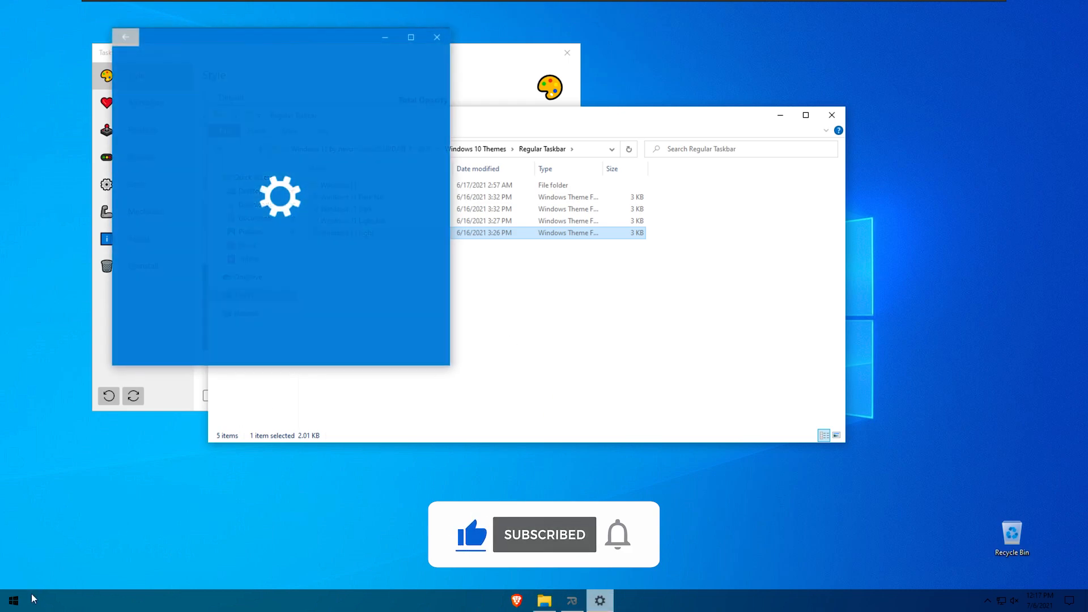
{"action": "scroll", "coordinate": [295, 284], "scroll_direction": "down", "scroll_amount": 5}
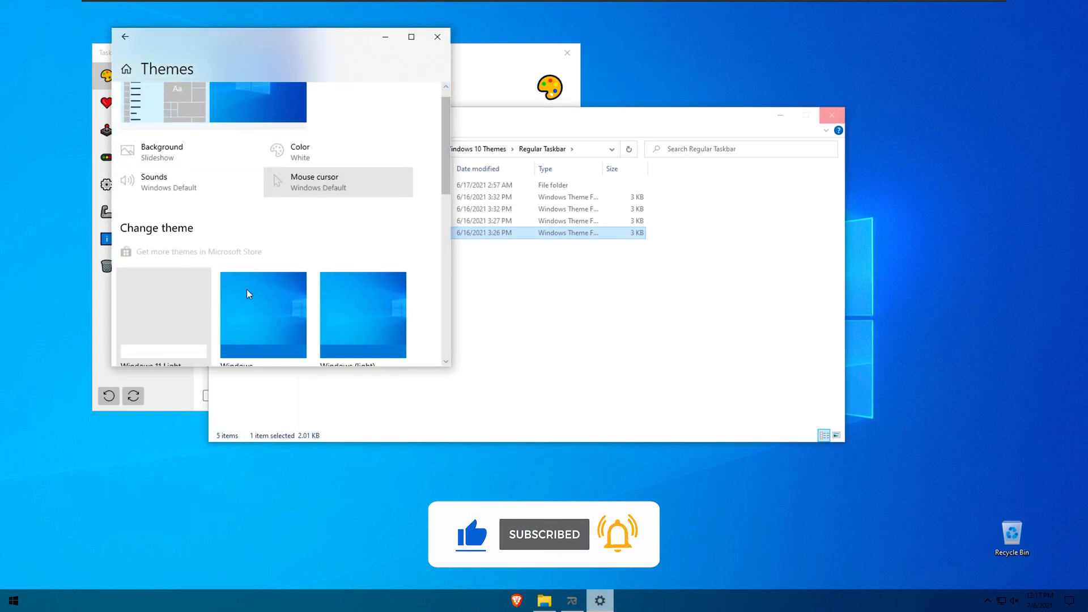
{"action": "left_click", "coordinate": [189, 185]}
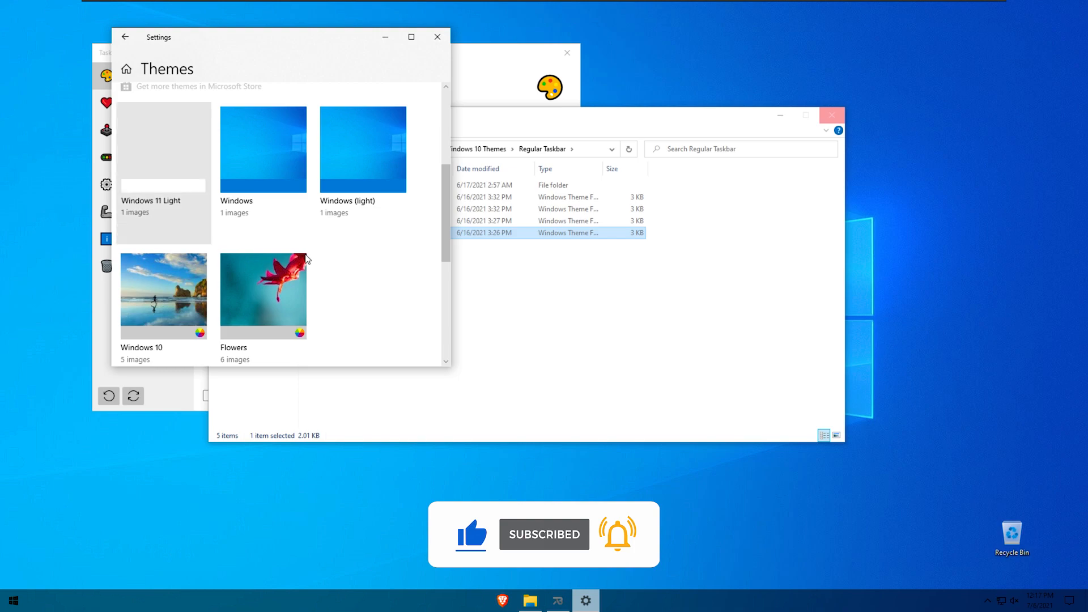
{"action": "scroll", "coordinate": [182, 170], "scroll_direction": "down", "scroll_amount": 3}
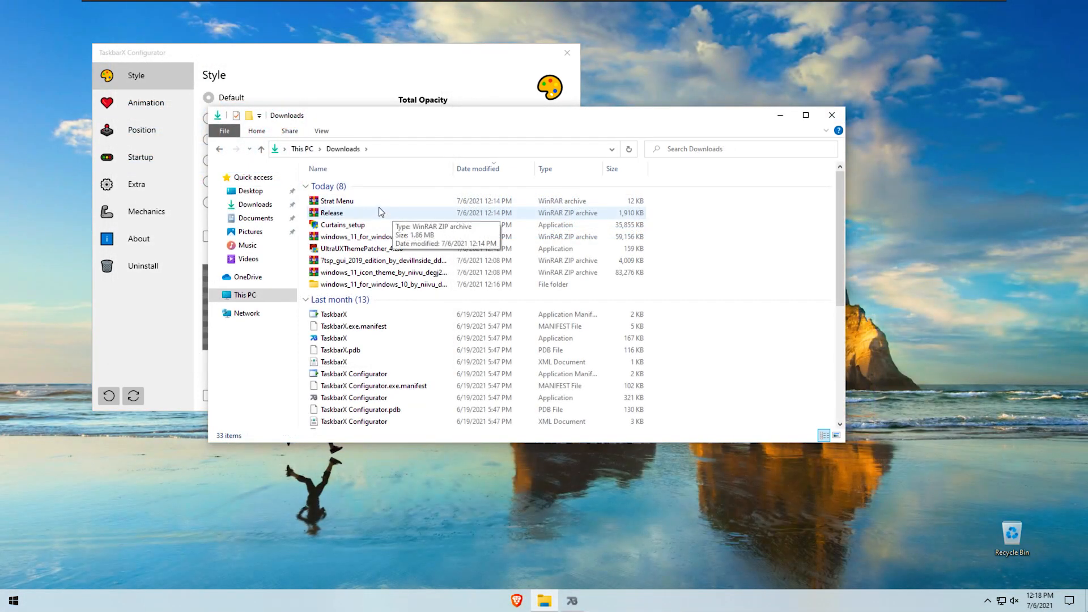
Extract the Strat Menu archive into its own subfolder of Downloads, keeping the default extraction options.
{"action": "left_click", "coordinate": [374, 205]}
{"action": "right_click", "coordinate": [375, 209]}
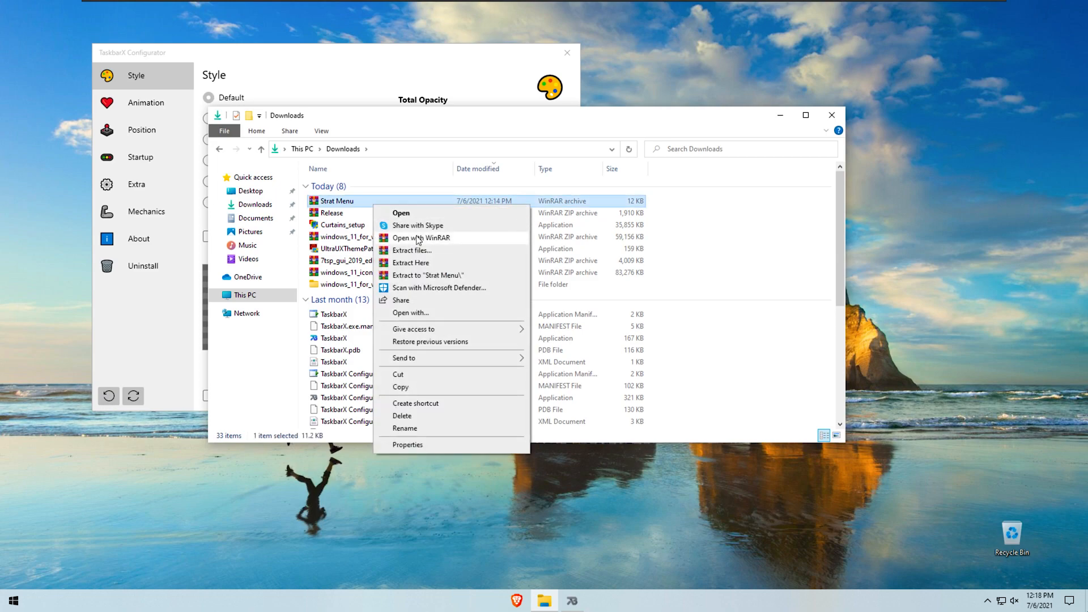
{"action": "left_click", "coordinate": [435, 254]}
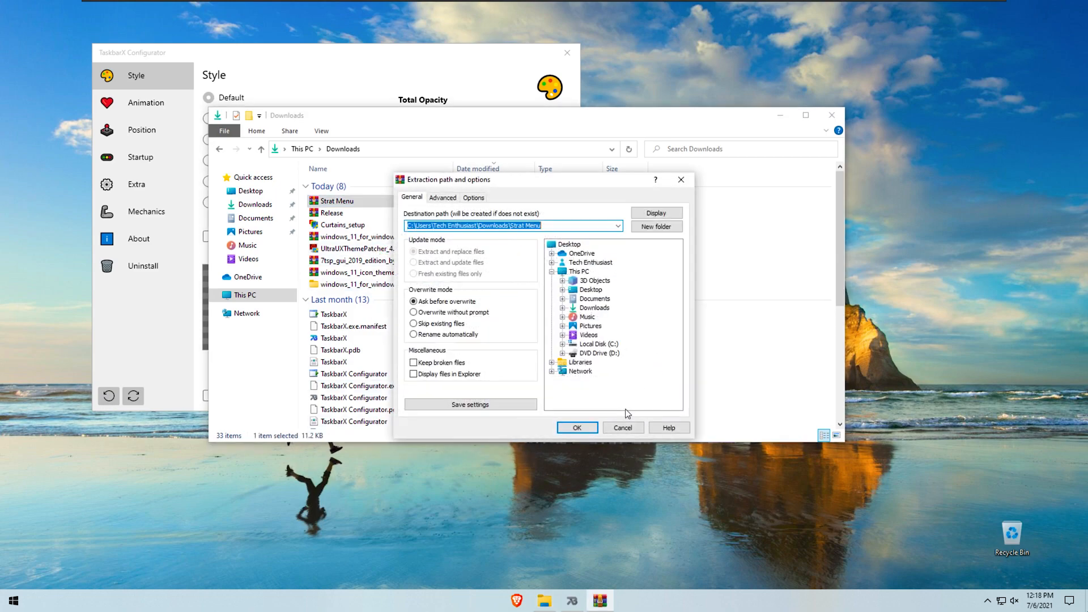
{"action": "left_click", "coordinate": [592, 428]}
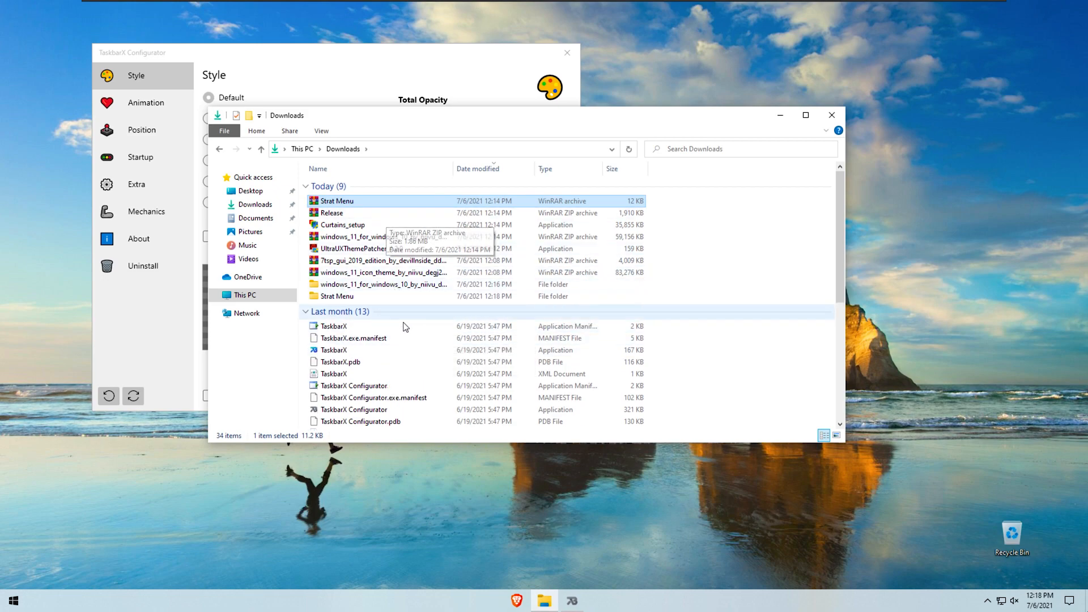
Open the inner Strat Menu folder of the extracted archive and copy the Start application file.
{"action": "scroll", "coordinate": [403, 321], "scroll_direction": "down", "scroll_amount": 6}
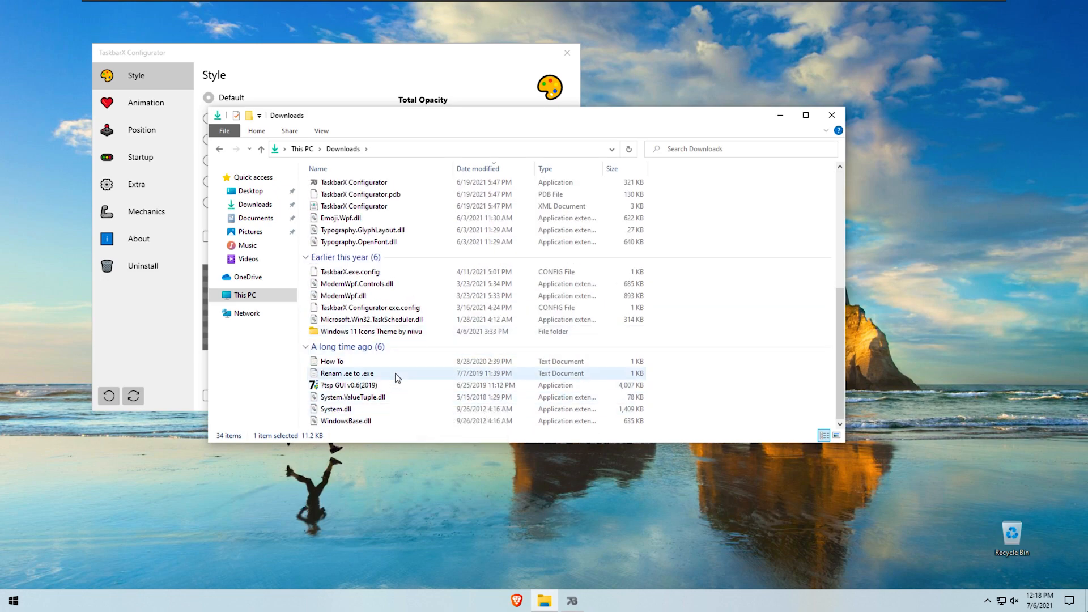
{"action": "scroll", "coordinate": [397, 351], "scroll_direction": "up", "scroll_amount": 4}
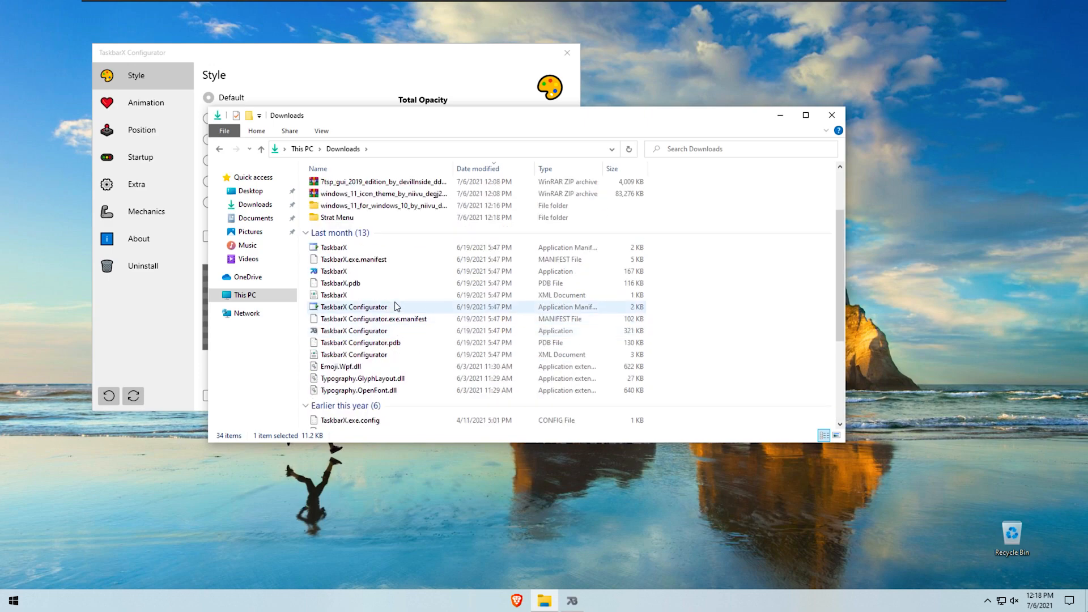
{"action": "double_click", "coordinate": [391, 217]}
{"action": "double_click", "coordinate": [389, 190]}
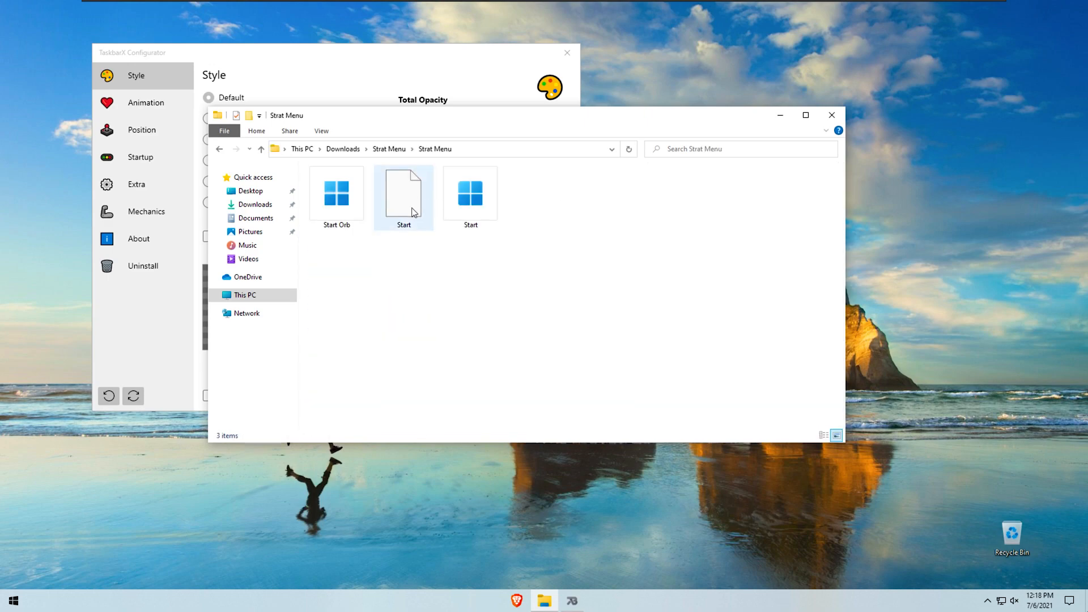
{"action": "left_click", "coordinate": [413, 208]}
{"action": "right_click", "coordinate": [404, 209]}
{"action": "left_click", "coordinate": [444, 431]}
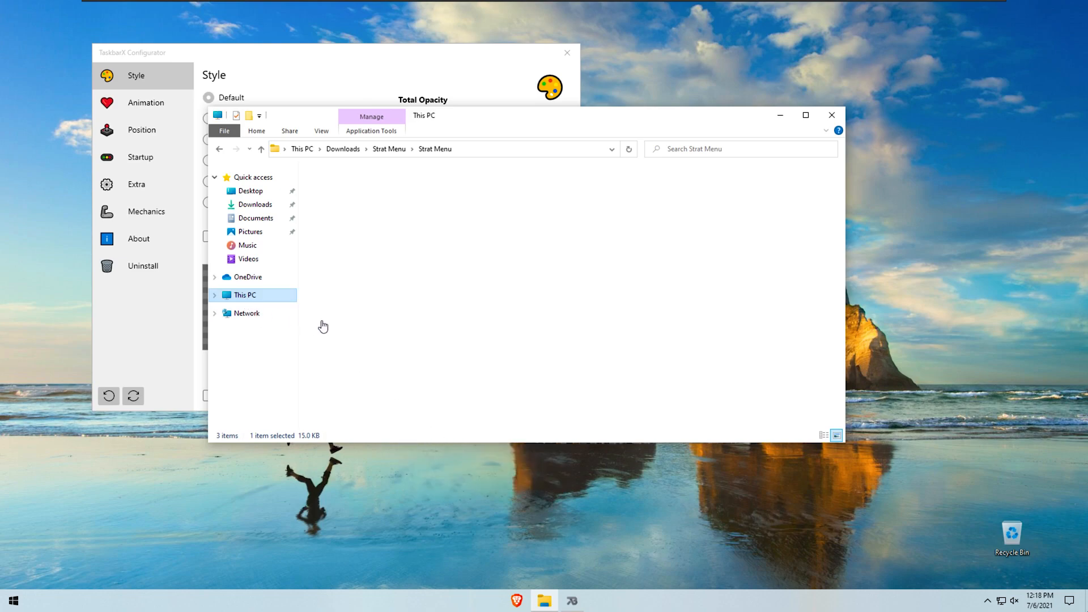
Create a new folder named Tweaks on Local Disk (C:) and open it.
{"action": "double_click", "coordinate": [378, 309]}
{"action": "right_click", "coordinate": [369, 357]}
{"action": "mouse_move", "coordinate": [413, 468]}
{"action": "left_click", "coordinate": [499, 465]}
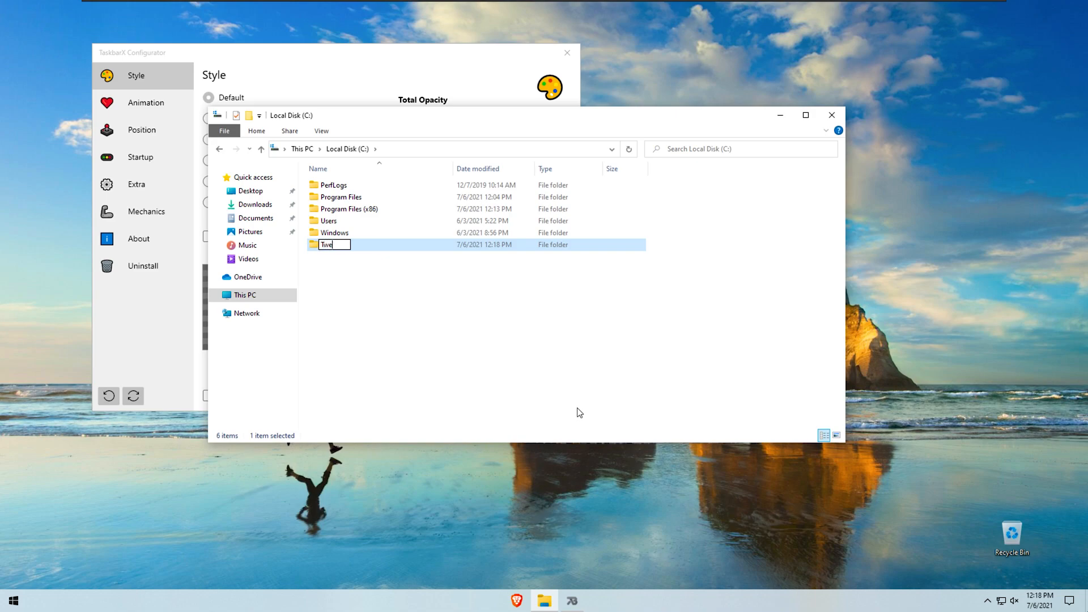
{"action": "type", "text": "Tweaks"}
{"action": "key", "text": "Return"}
{"action": "key", "text": "Return"}
Paste the copied Start application into the Tweaks folder and create a shortcut to it in the same folder.
{"action": "right_click", "coordinate": [396, 210]}
{"action": "left_click", "coordinate": [423, 286]}
{"action": "left_click", "coordinate": [318, 198]}
{"action": "left_click", "coordinate": [328, 185]}
{"action": "left_click", "coordinate": [340, 204]}
{"action": "left_click", "coordinate": [330, 187]}
{"action": "left_click", "coordinate": [356, 241]}
{"action": "left_click", "coordinate": [330, 186]}
{"action": "right_click", "coordinate": [334, 187]}
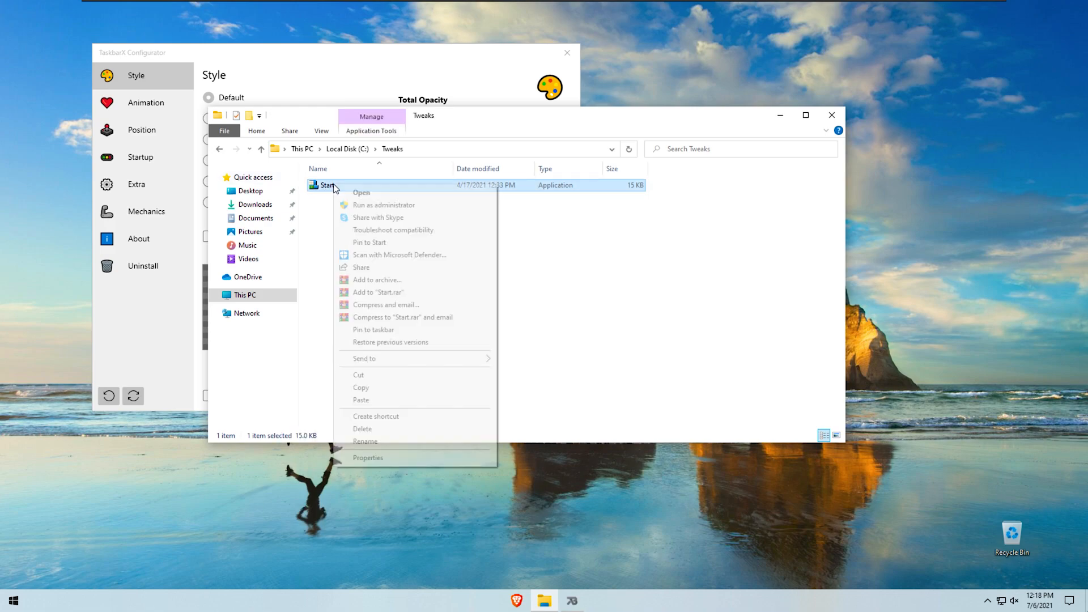
{"action": "left_click", "coordinate": [379, 416]}
Change the icon of Start - Shortcut to the Windows 11 logo icon from the extracted windows_11_for_windows_10 folder in Downloads.
{"action": "left_click", "coordinate": [371, 187]}
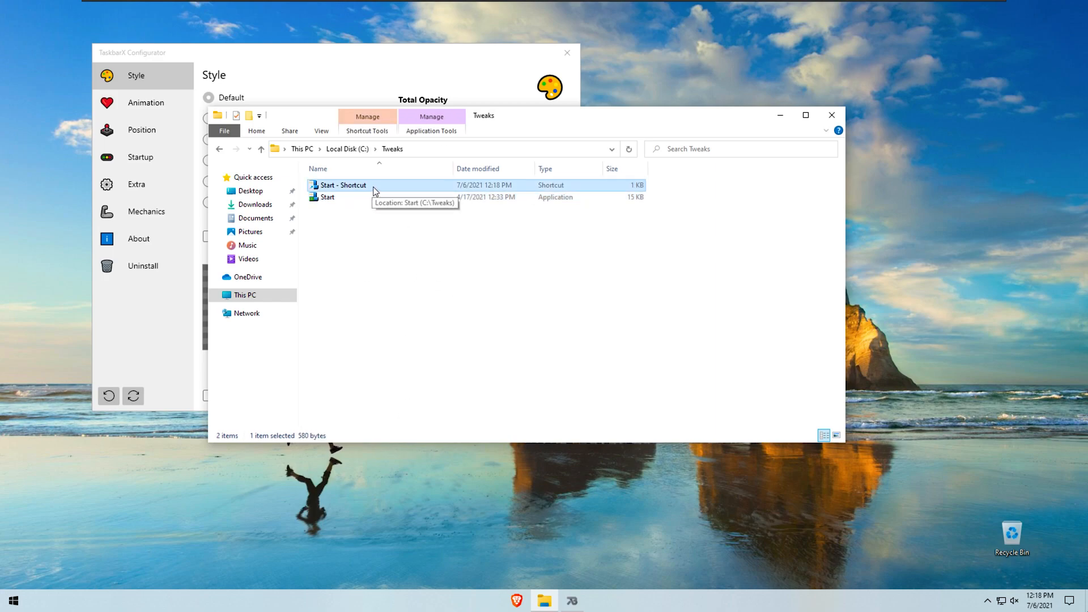
{"action": "right_click", "coordinate": [383, 186]}
{"action": "left_click", "coordinate": [443, 457]}
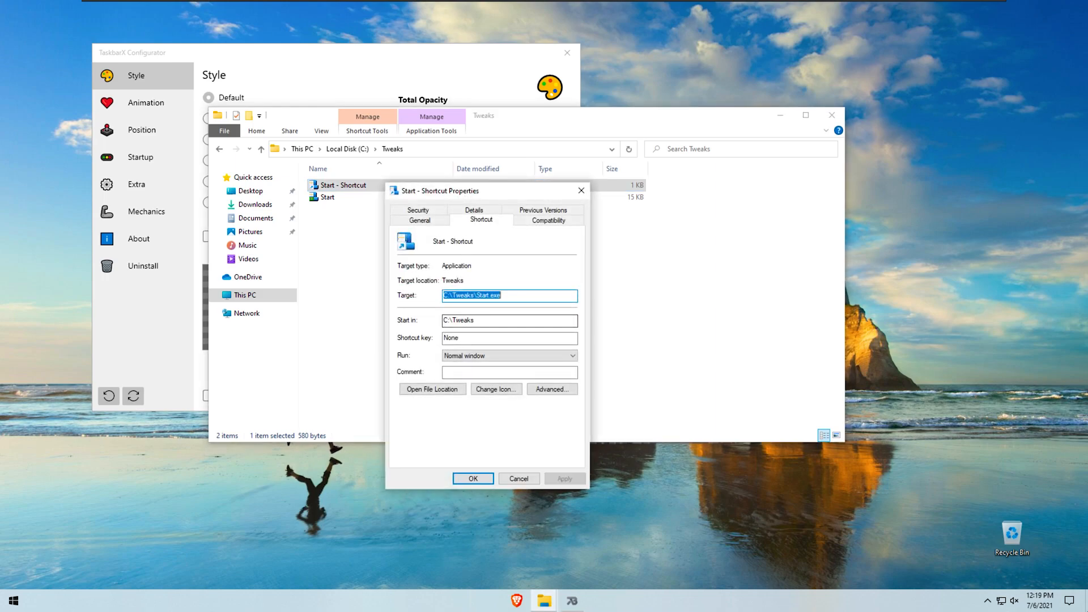
{"action": "left_click", "coordinate": [493, 389]}
{"action": "left_click", "coordinate": [559, 277]}
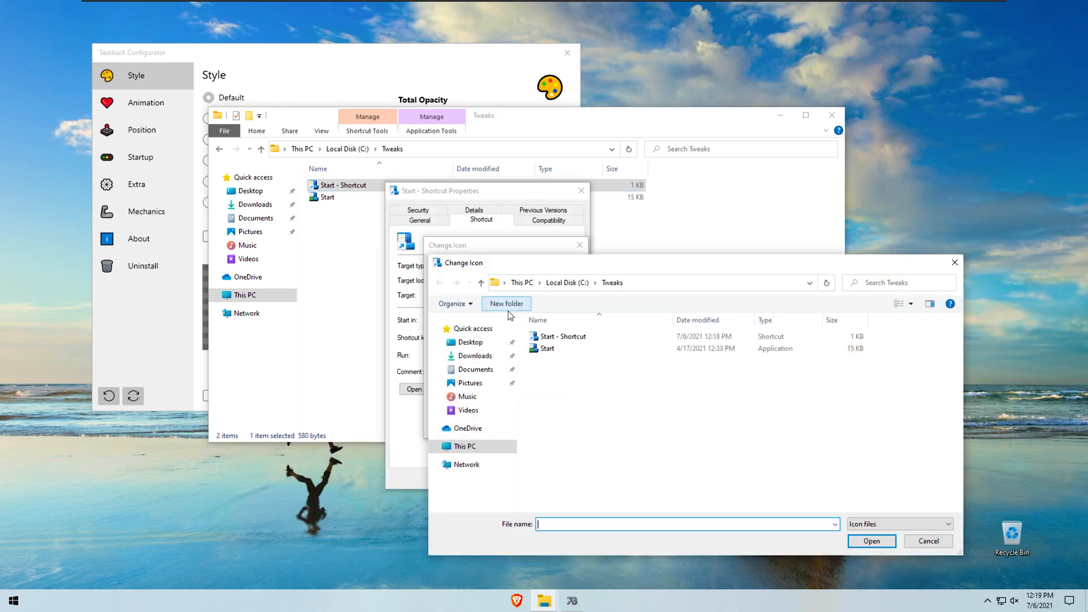
{"action": "left_click", "coordinate": [482, 357]}
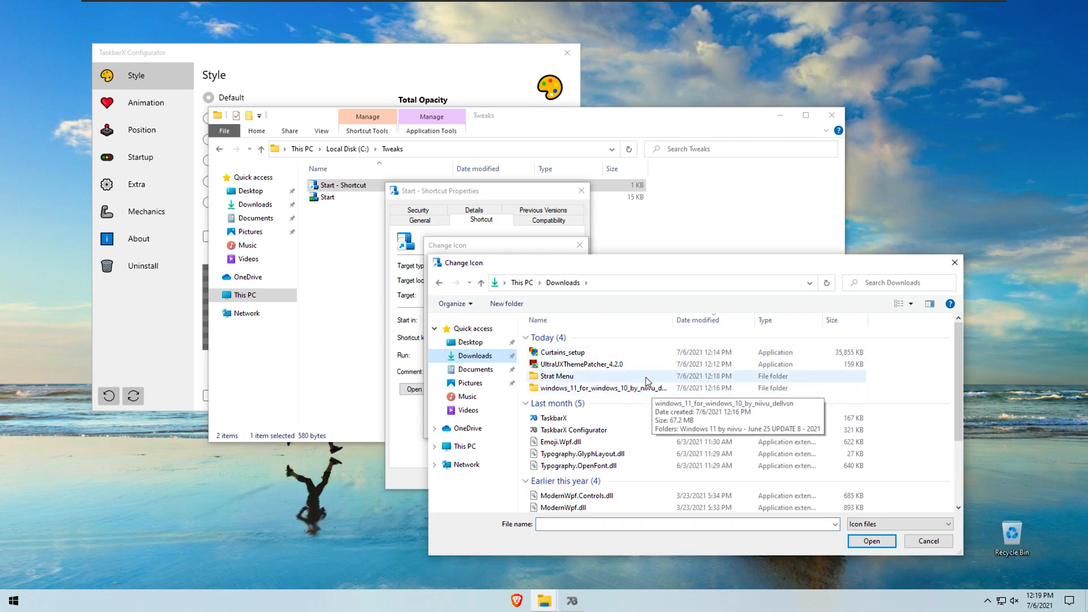
{"action": "double_click", "coordinate": [663, 388]}
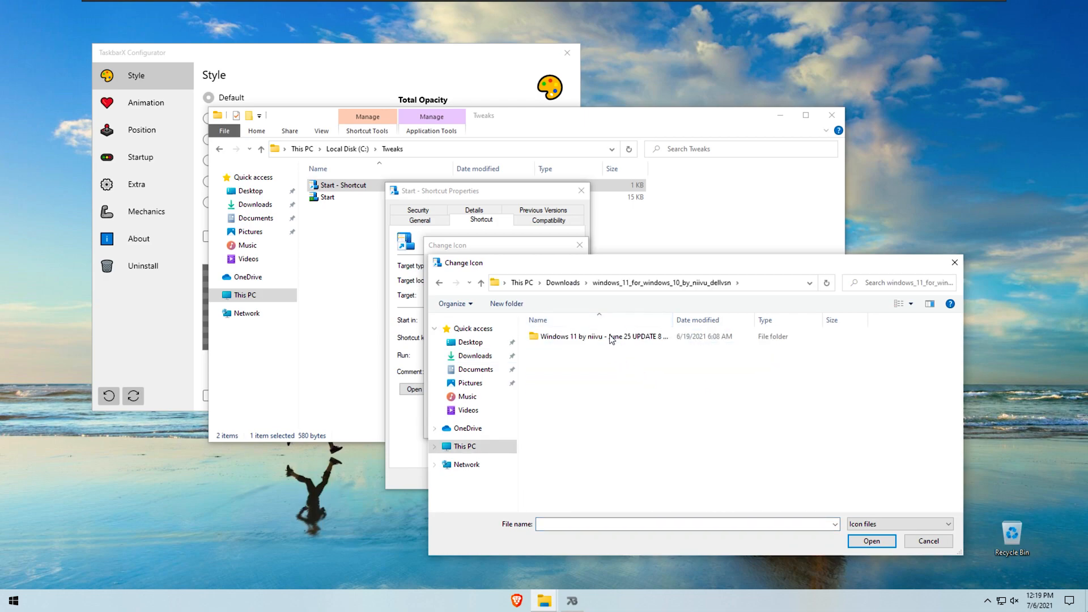
{"action": "double_click", "coordinate": [610, 338]}
{"action": "double_click", "coordinate": [595, 373]}
{"action": "left_click", "coordinate": [566, 342]}
{"action": "left_click", "coordinate": [872, 540]}
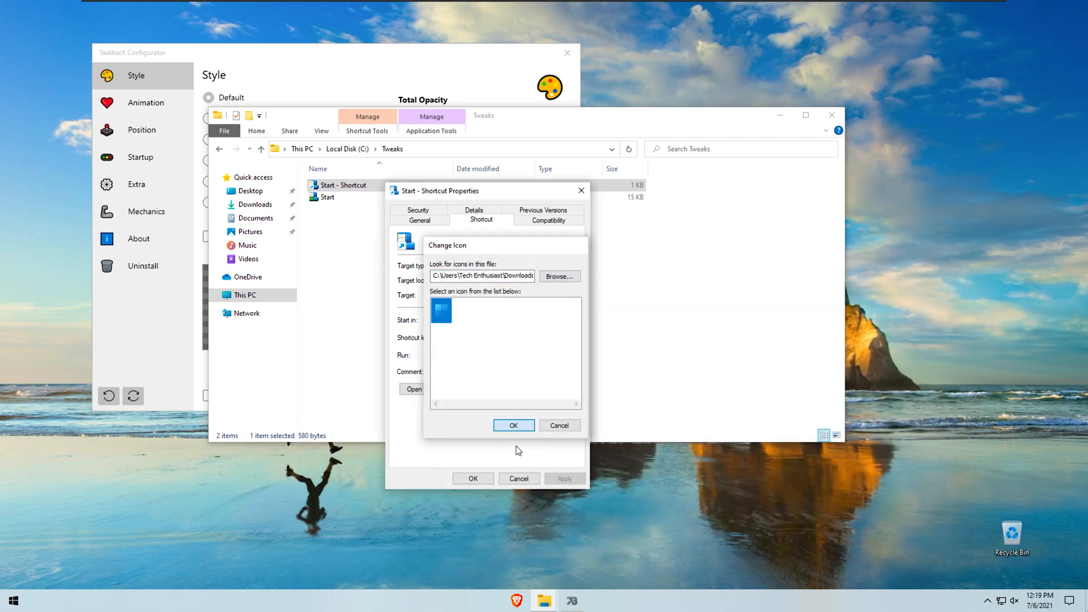
{"action": "left_click", "coordinate": [506, 425]}
{"action": "left_click", "coordinate": [564, 478]}
{"action": "left_click", "coordinate": [472, 479]}
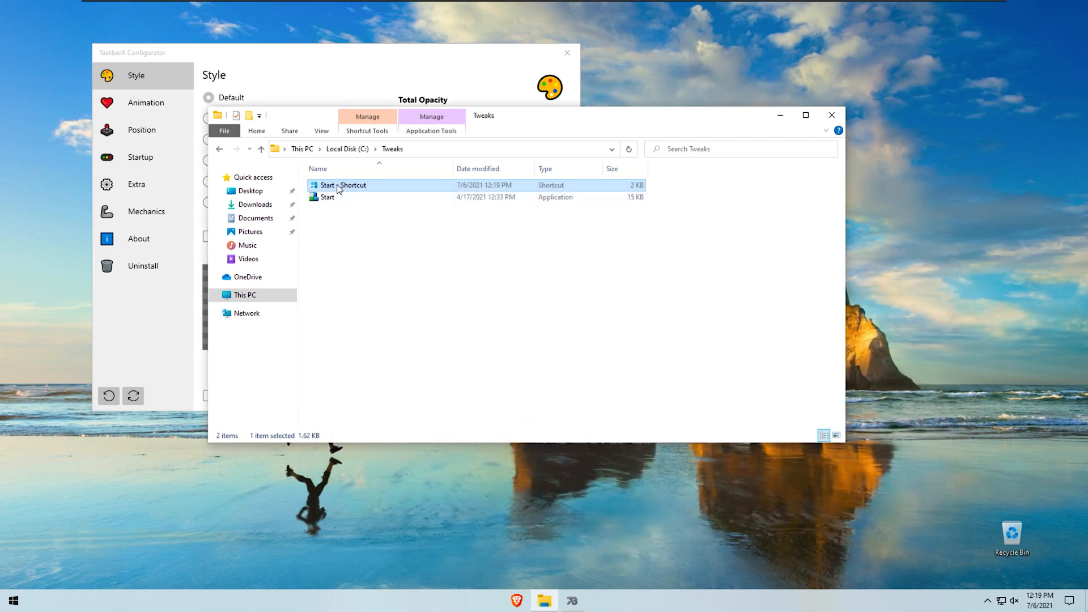
Pin Start - Shortcut to the taskbar, place it first among the taskbar icons, and close the Tweaks window.
{"action": "right_click", "coordinate": [352, 187]}
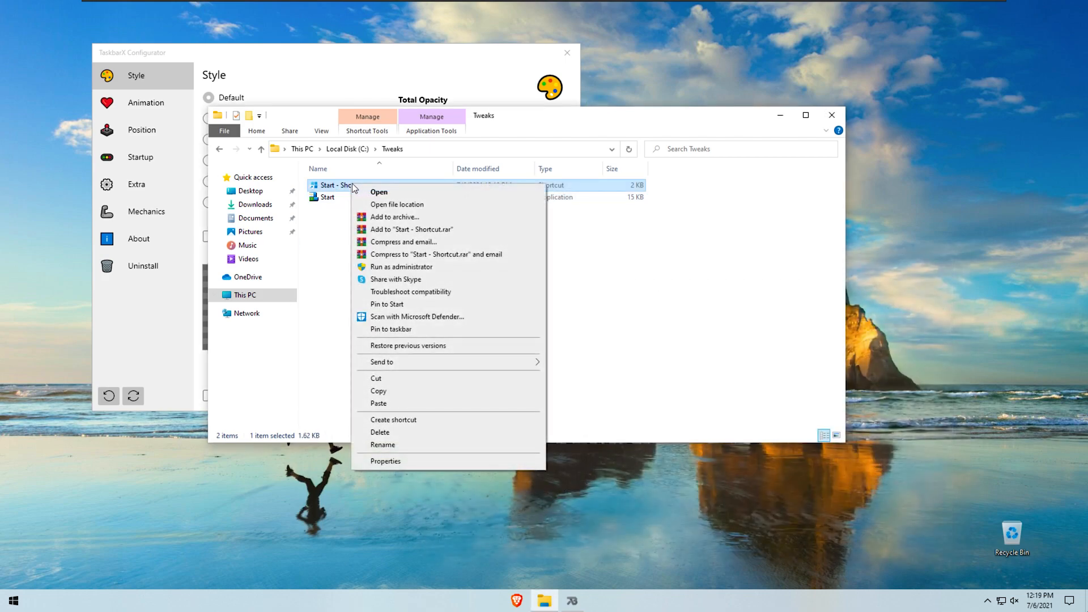
{"action": "left_click", "coordinate": [392, 335]}
{"action": "left_click_drag", "start_coordinate": [590, 606], "coordinate": [508, 602]}
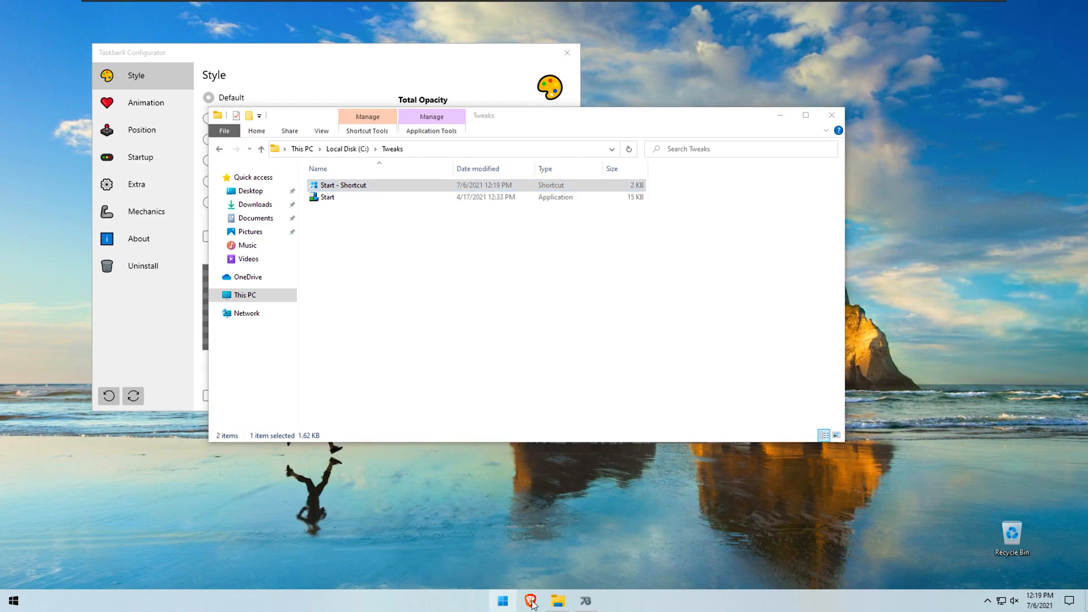
{"action": "left_click", "coordinate": [832, 115]}
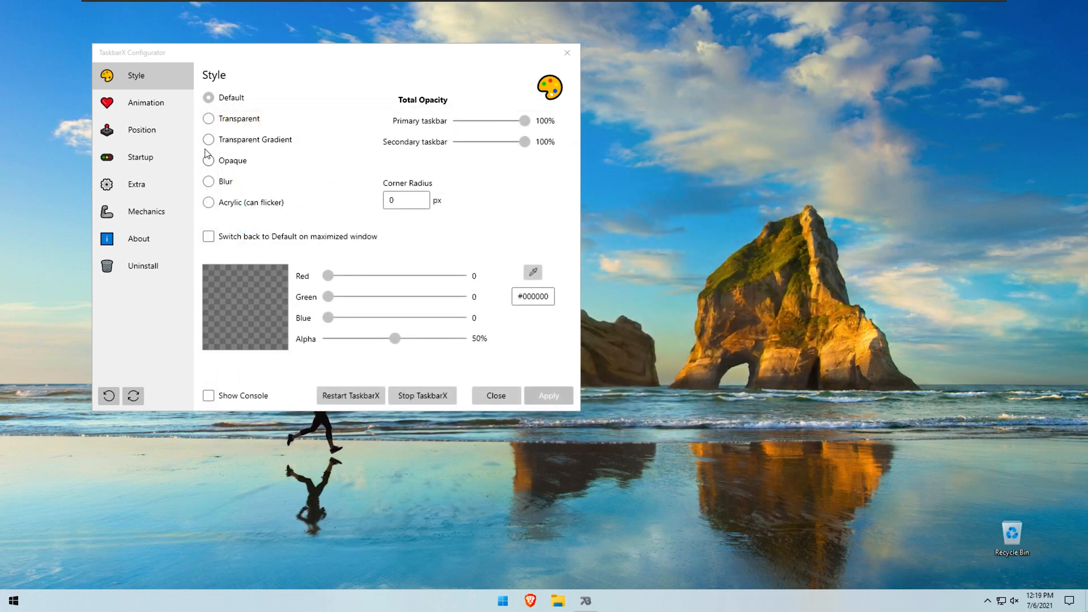
In the TaskbarX Configurator's extra settings, enable Hide Primary Start button, apply it, and close the configurator.
{"action": "left_click", "coordinate": [161, 184]}
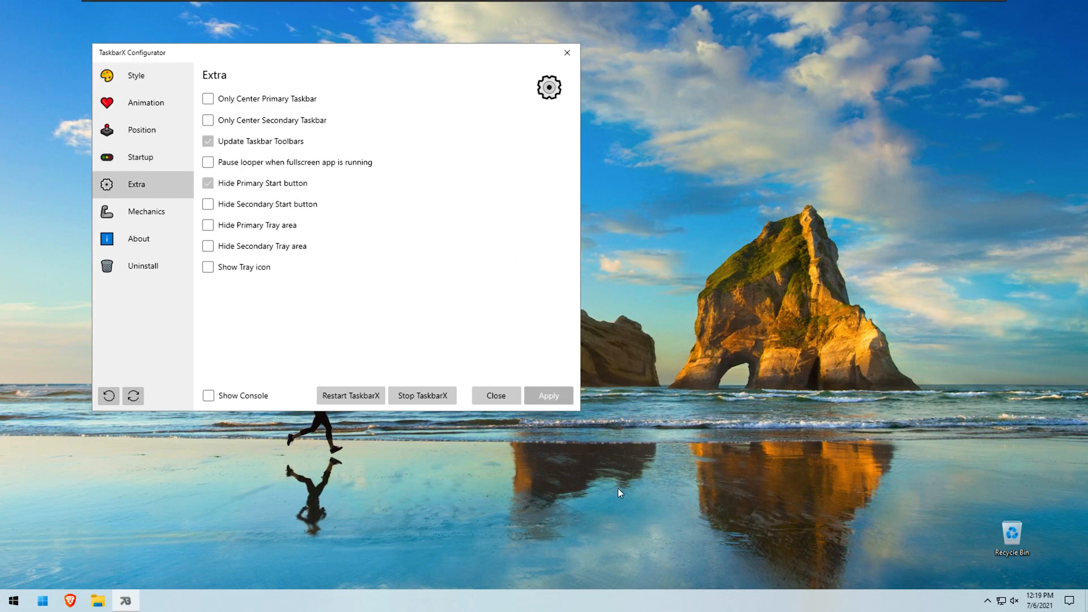
{"action": "left_click", "coordinate": [565, 54]}
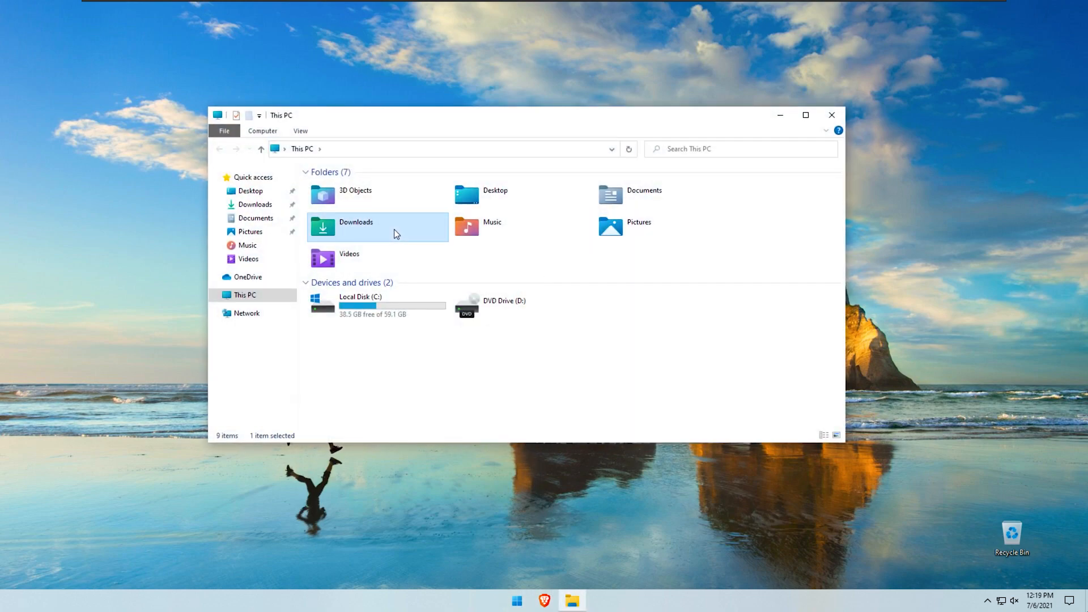
Run Curtains_setup from the Downloads folder, allow it to make changes, and minimize File Explorer.
{"action": "double_click", "coordinate": [393, 230]}
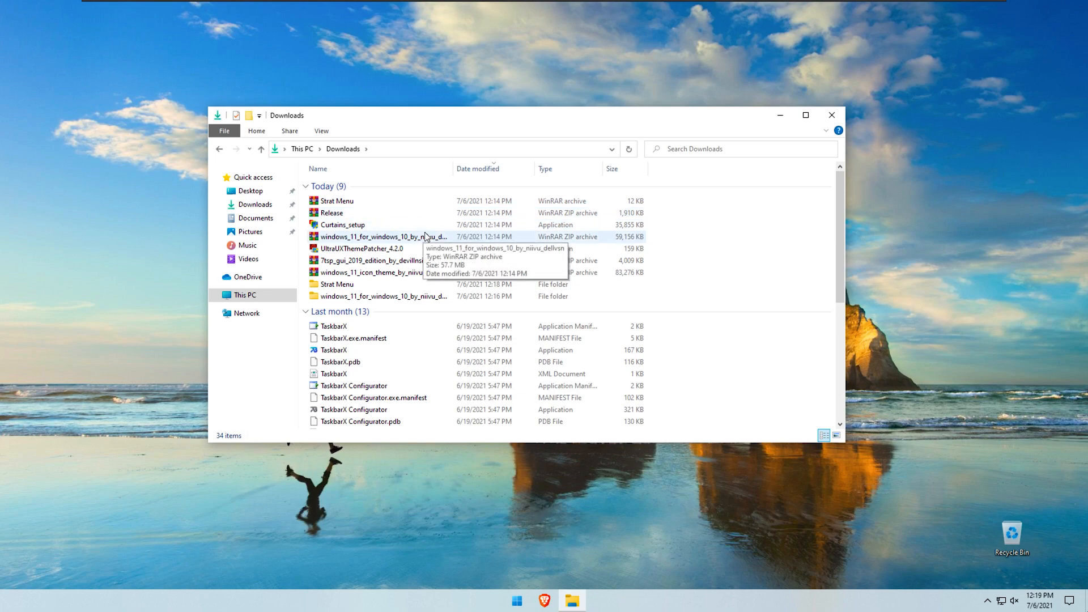
{"action": "double_click", "coordinate": [417, 226]}
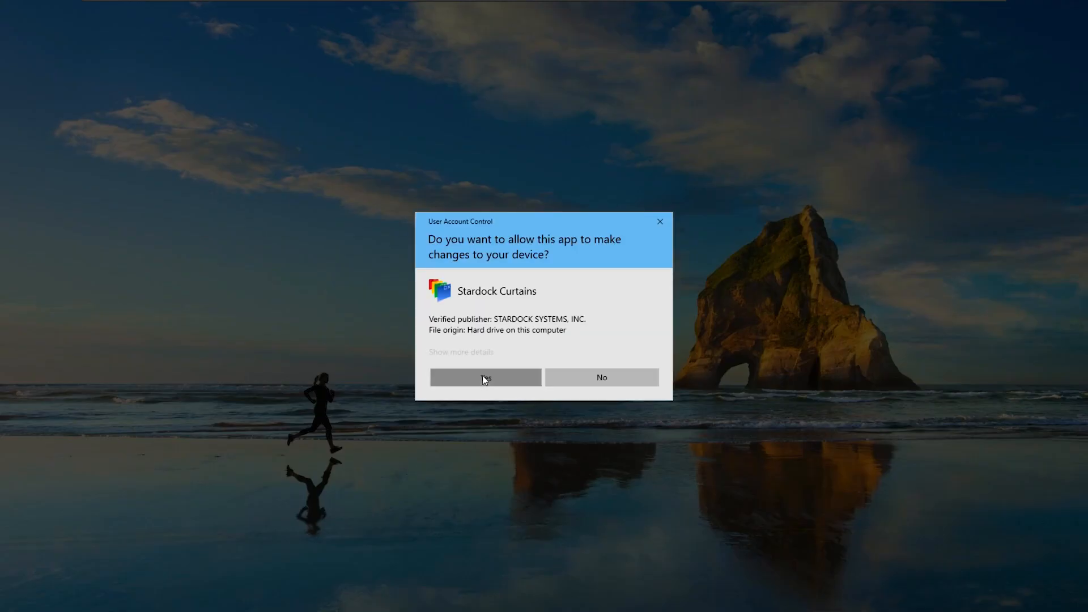
{"action": "left_click", "coordinate": [483, 376]}
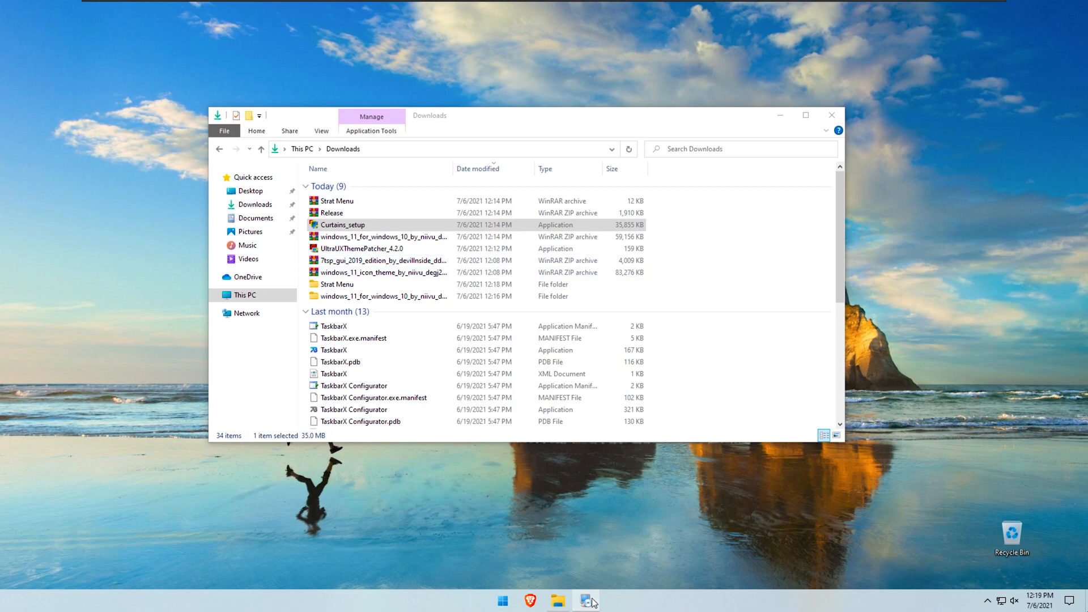
{"action": "left_click", "coordinate": [781, 117]}
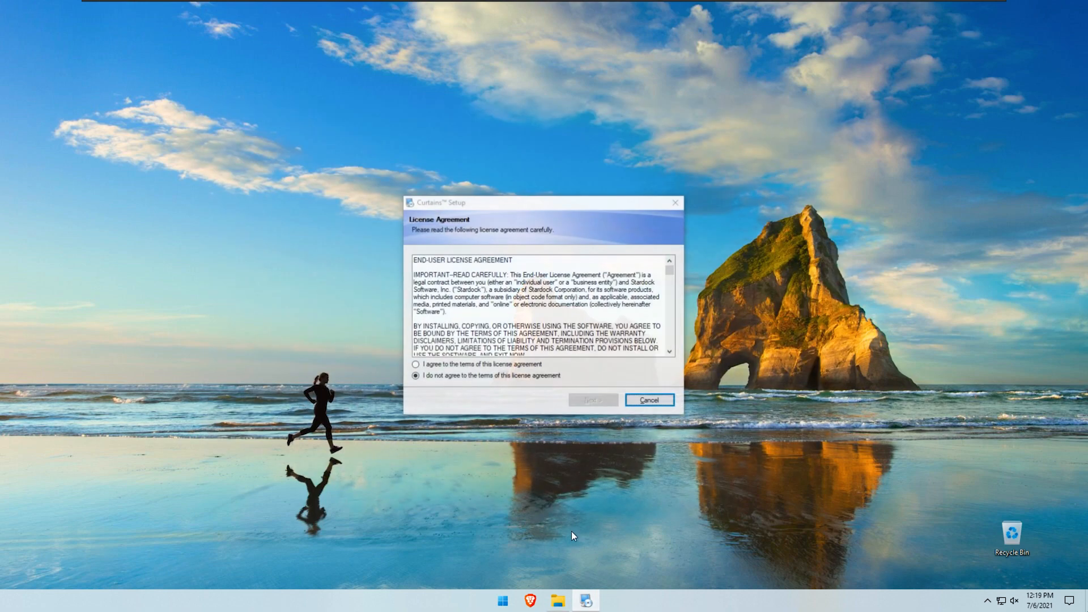
Accept the Curtains license agreement, decline the additional Groupy installation, and proceed with the default installation folder.
{"action": "left_click", "coordinate": [485, 366]}
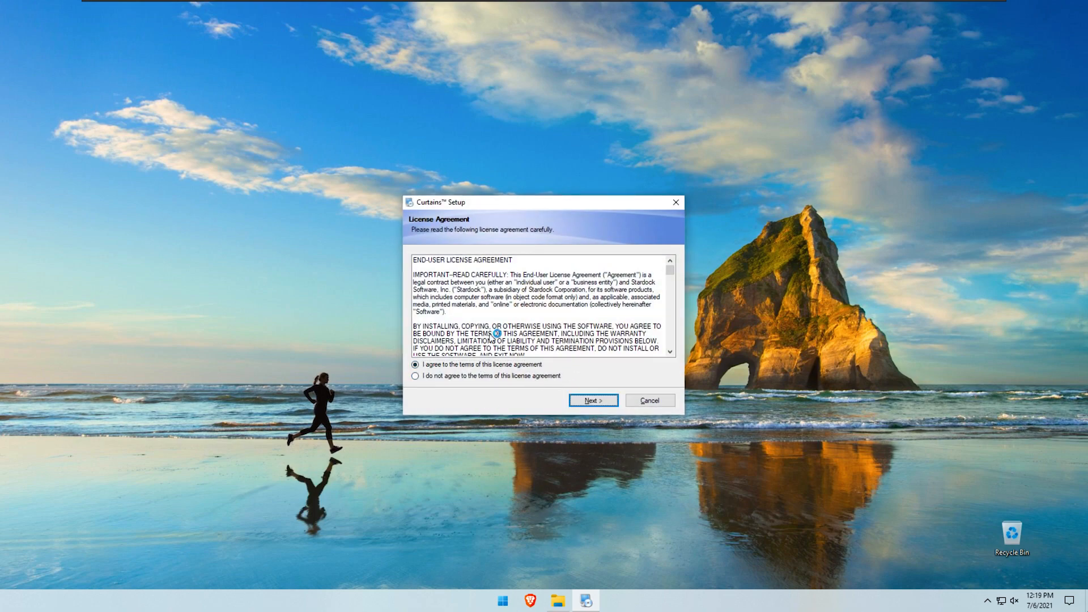
{"action": "left_click", "coordinate": [596, 399]}
{"action": "left_click", "coordinate": [466, 380]}
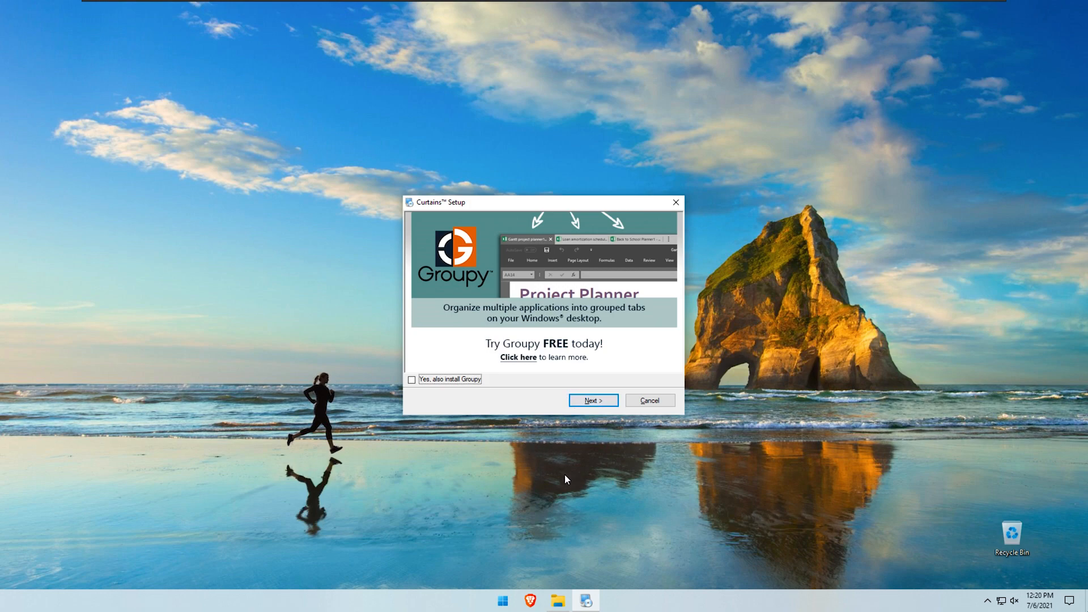
{"action": "left_click", "coordinate": [593, 400]}
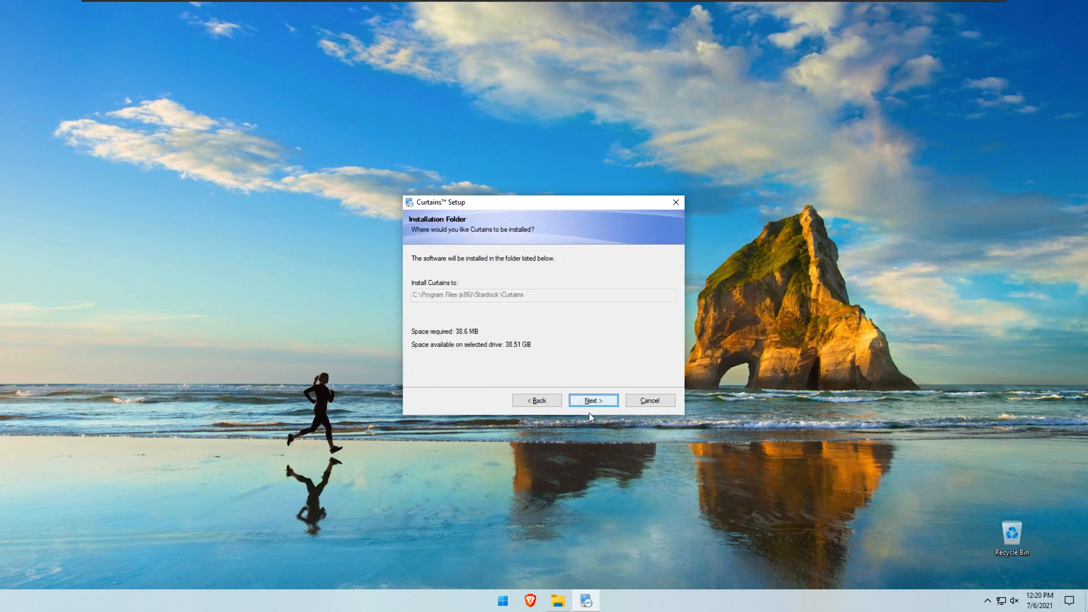
{"action": "left_click", "coordinate": [599, 403]}
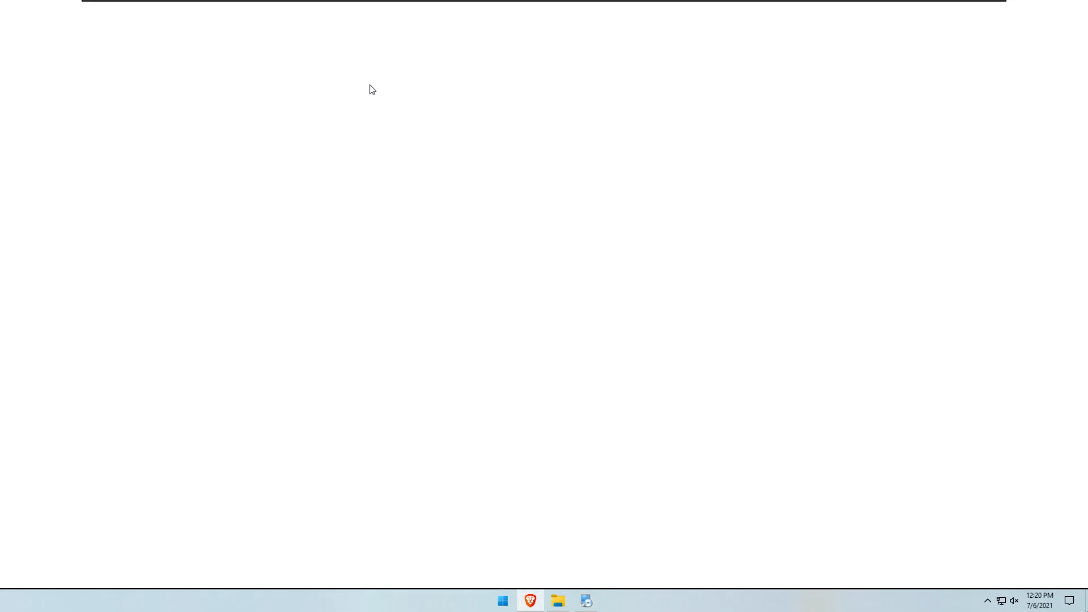
Search the web for 10 minute mail in the browser, open 10minemail.com, and copy the temporary email address.
{"action": "left_click", "coordinate": [402, 9]}
{"action": "left_click", "coordinate": [266, 8]}
{"action": "left_click", "coordinate": [289, 33]}
{"action": "type", "text": "10 m"}
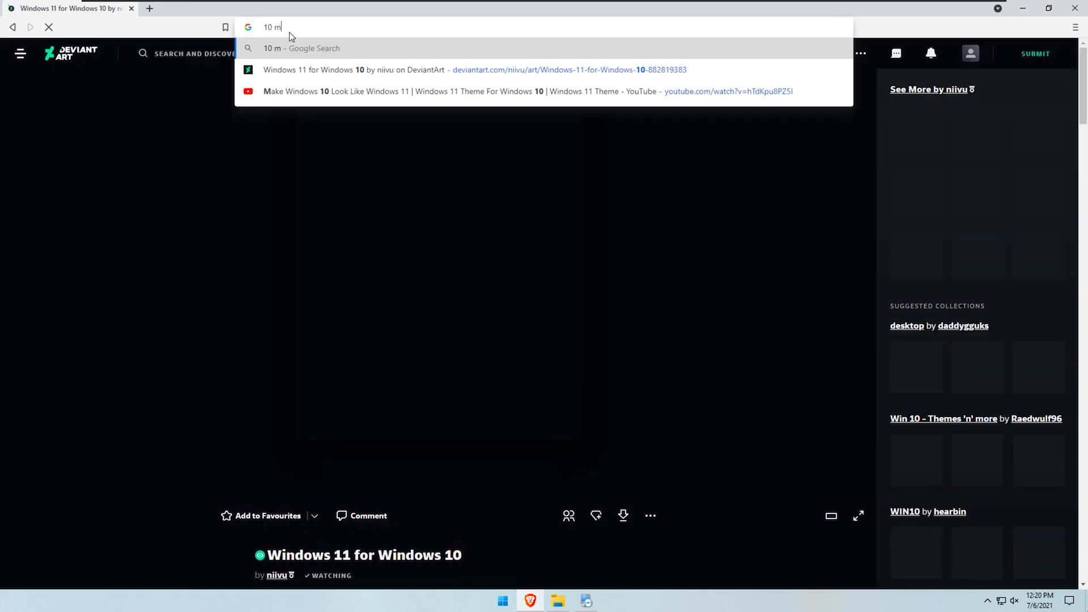
{"action": "type", "text": "inute m"}
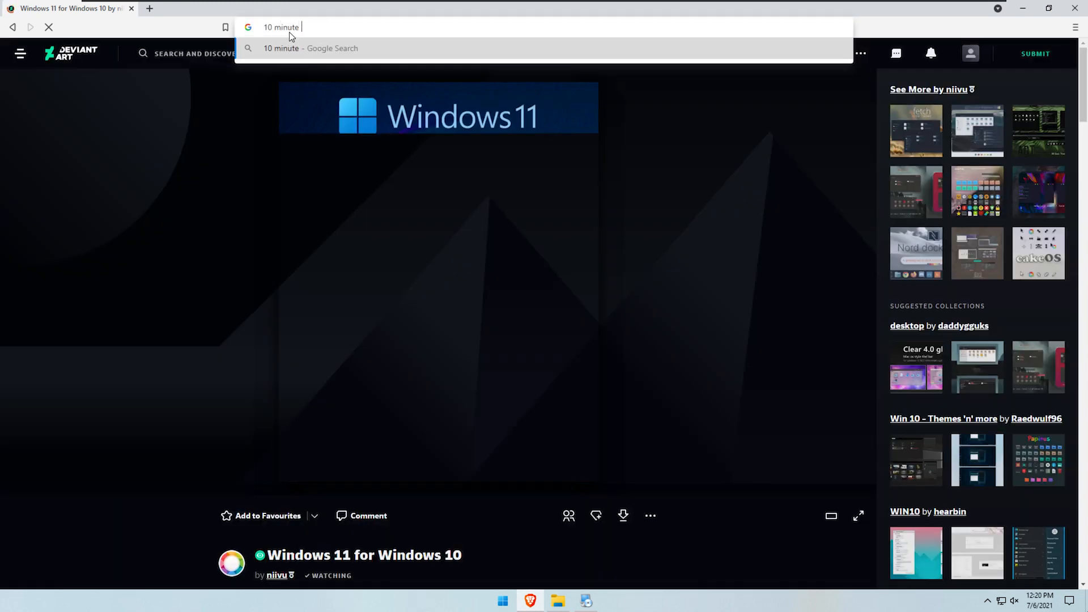
{"action": "key", "text": "BackSpace"}
{"action": "type", "text": "ail"}
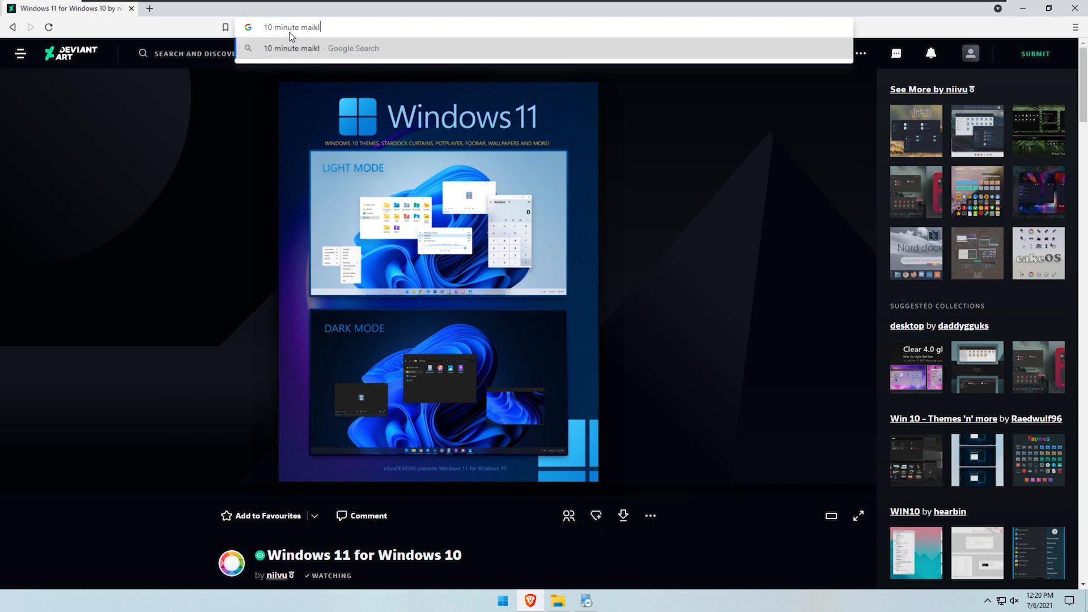
{"action": "key", "text": "Return"}
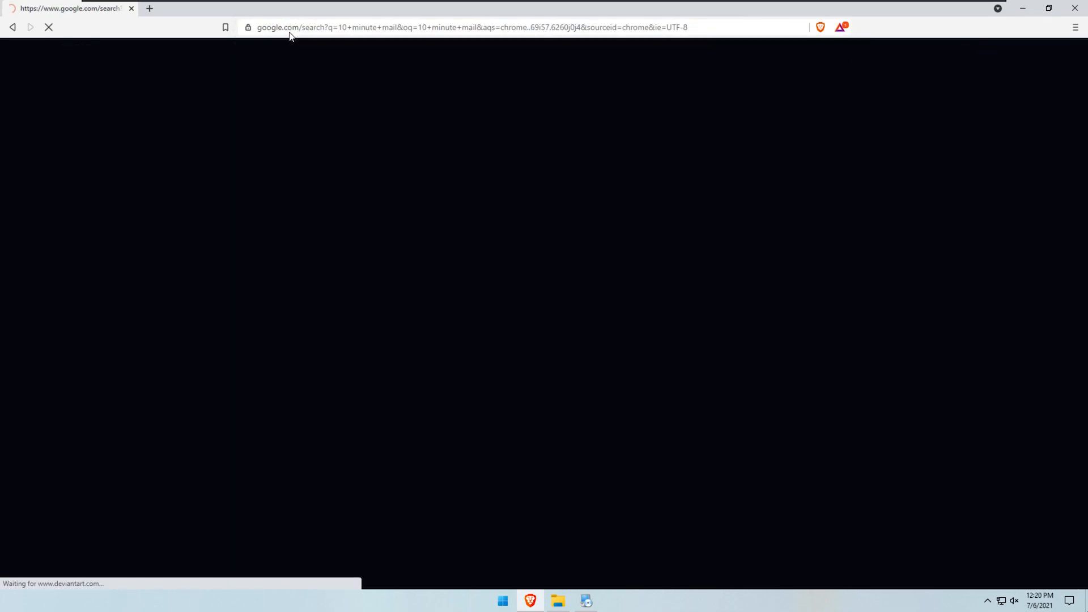
{"action": "left_click", "coordinate": [666, 171]}
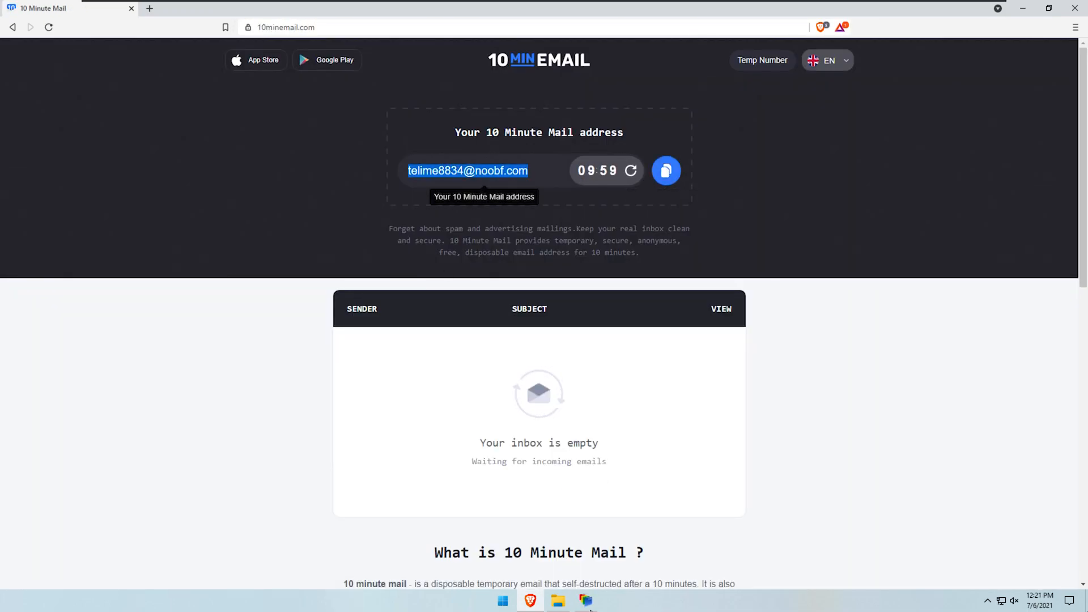
Switch to Curtains, start the 30-day trial, and submit the copied temporary email address for activation.
{"action": "left_click", "coordinate": [586, 600]}
{"action": "left_click", "coordinate": [518, 365]}
{"action": "triple_click", "coordinate": [544, 286]}
{"action": "key", "text": "ctrl+v"}
{"action": "left_click", "coordinate": [554, 369]}
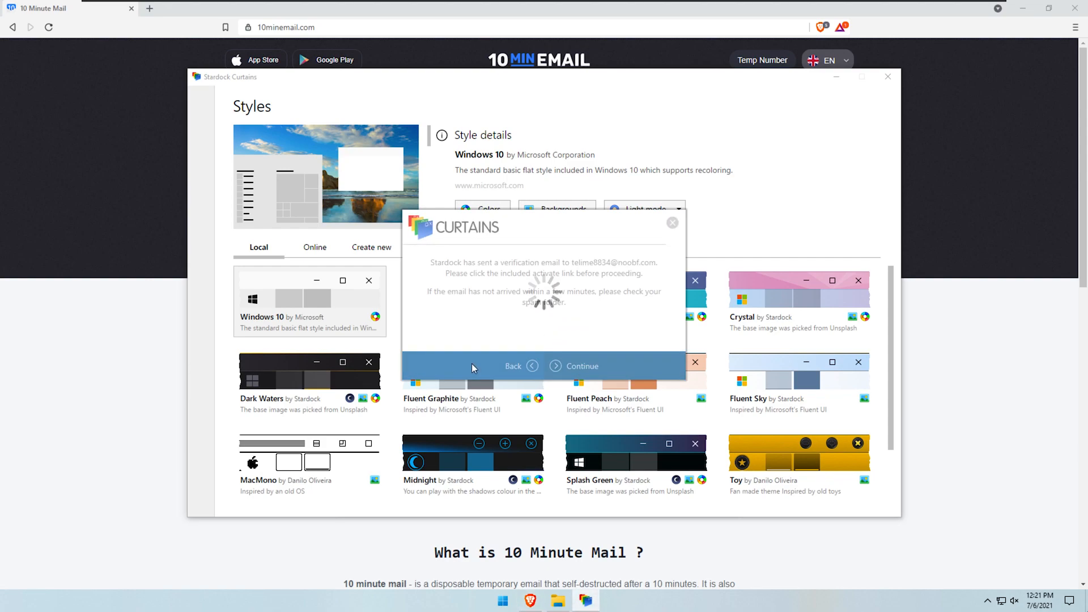
Open the Curtains activation email in the temporary inbox, activate the 30-day trial from it, and continue the activation in Curtains.
{"action": "left_click", "coordinate": [131, 396]}
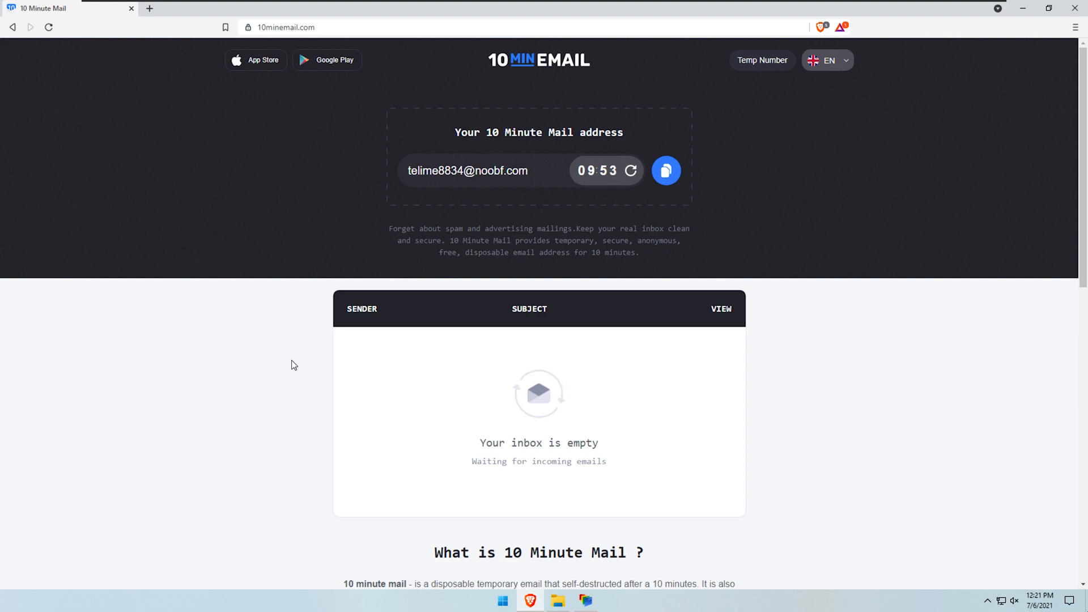
{"action": "scroll", "coordinate": [295, 368], "scroll_direction": "down", "scroll_amount": 2}
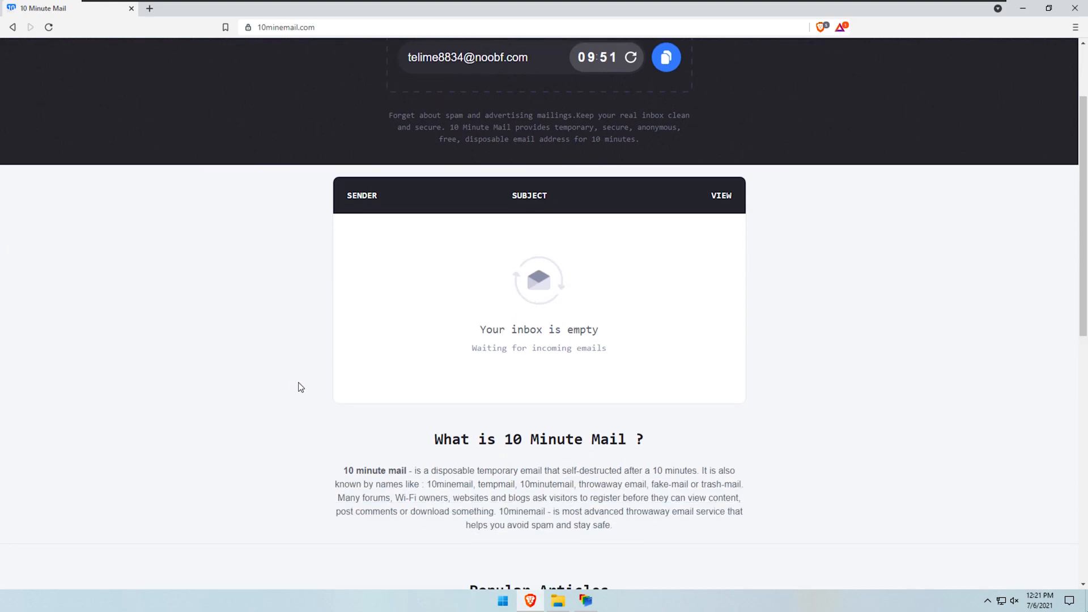
{"action": "left_click", "coordinate": [431, 237]}
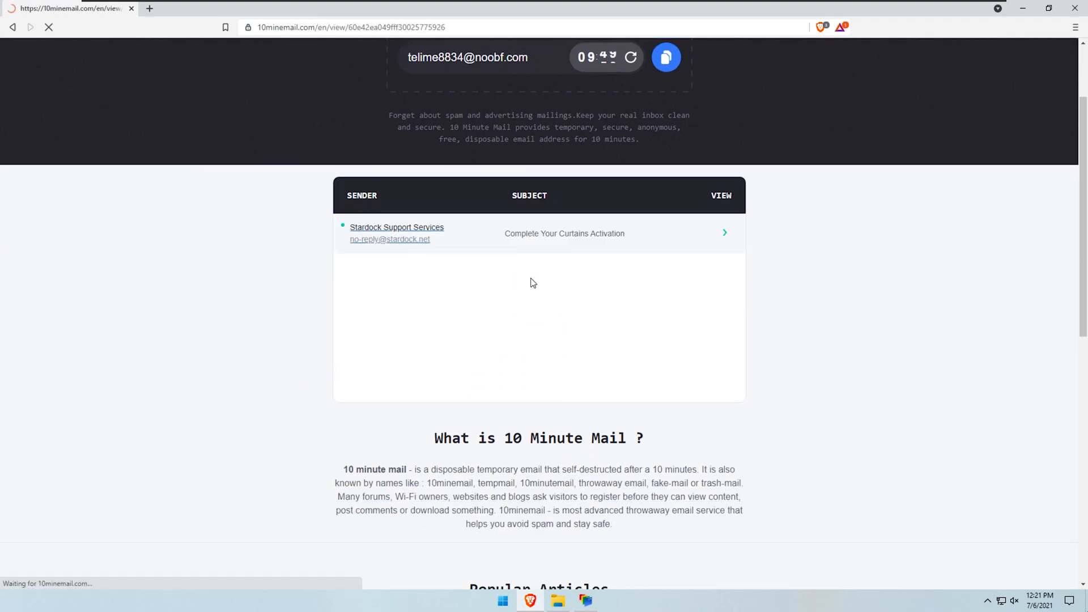
{"action": "left_click", "coordinate": [695, 519]}
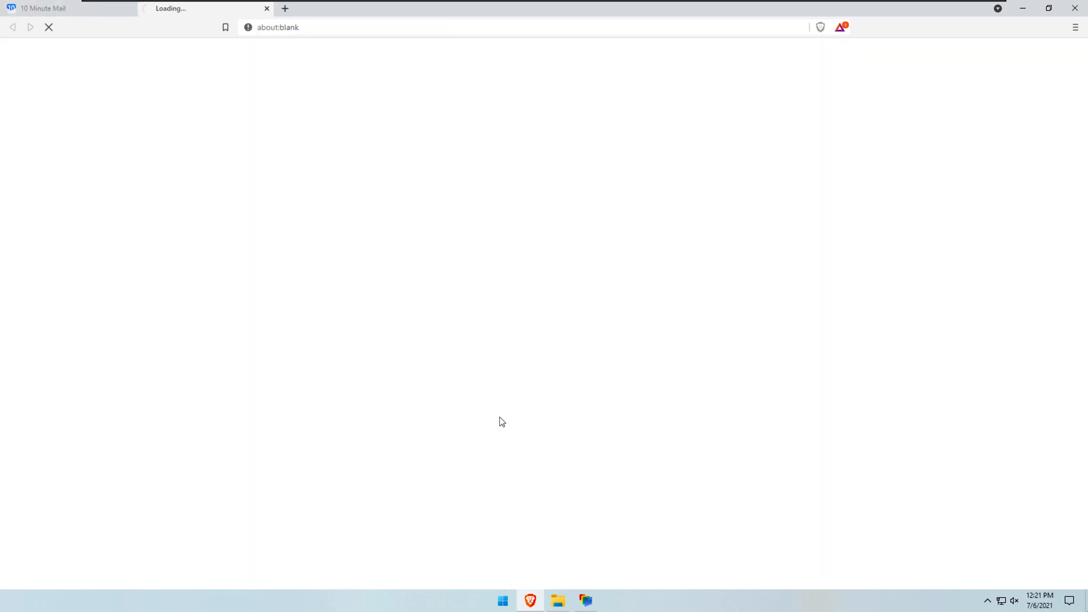
{"action": "left_click", "coordinate": [578, 362]}
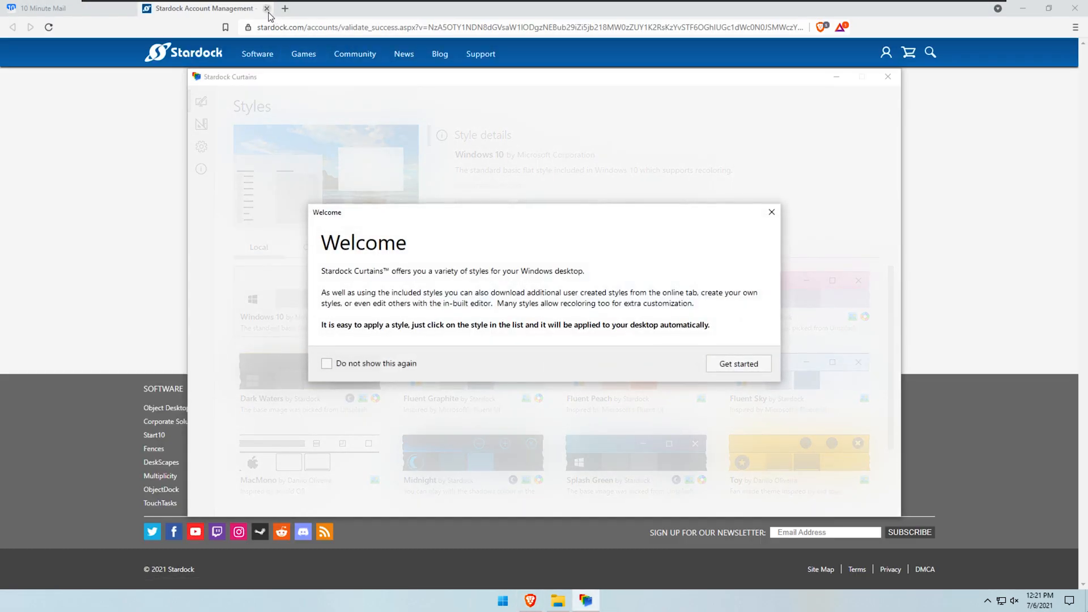
Close the Stardock account tab, get past the Curtains welcome message, and minimize both Curtains and the browser.
{"action": "left_click", "coordinate": [267, 8]}
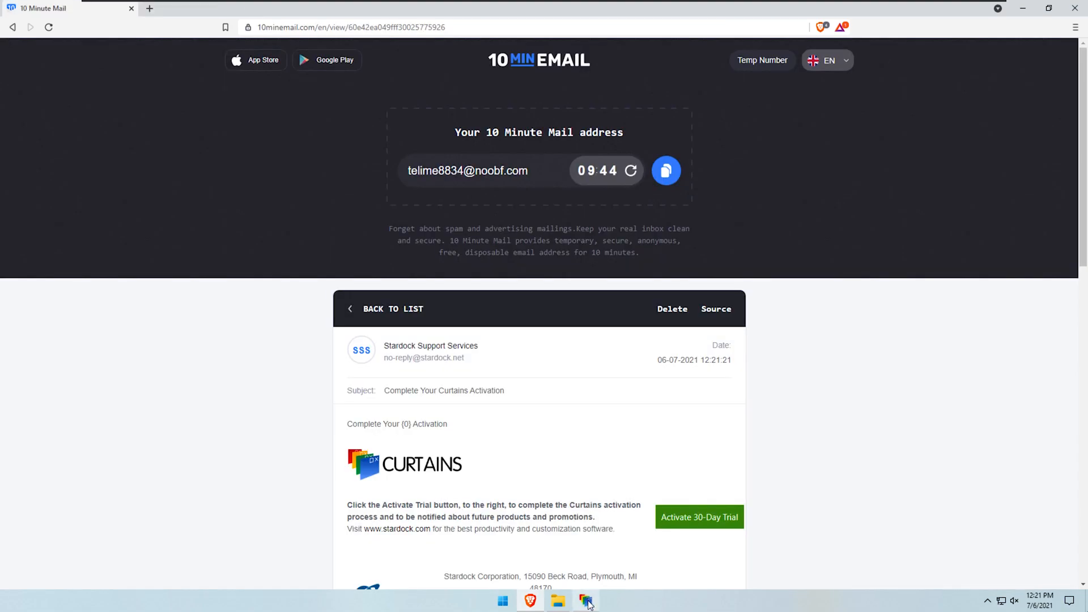
{"action": "left_click", "coordinate": [586, 601]}
{"action": "left_click", "coordinate": [738, 364]}
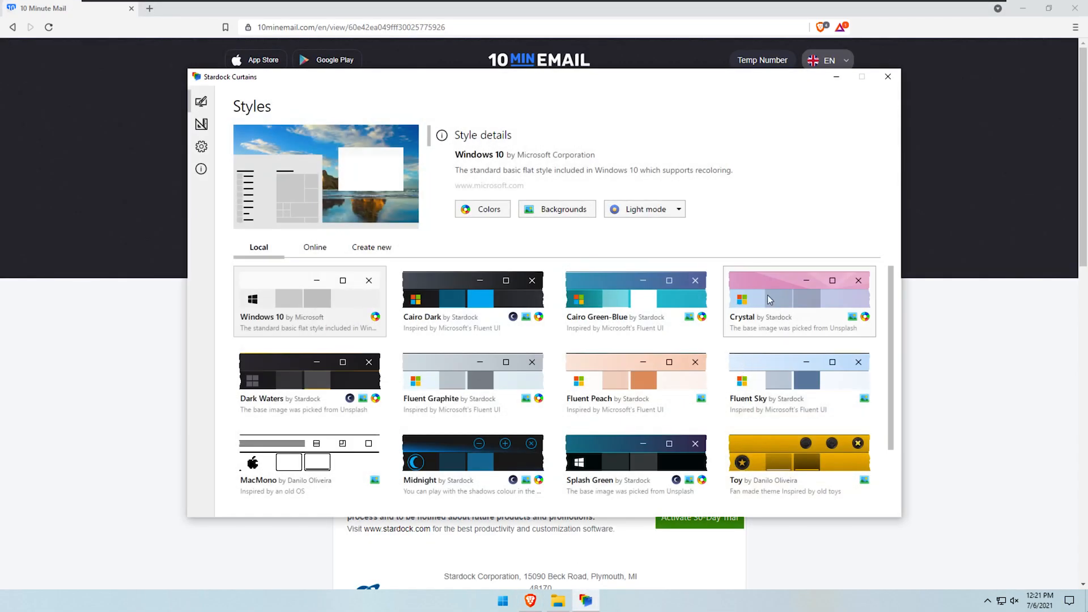
{"action": "left_click", "coordinate": [836, 79]}
{"action": "left_click", "coordinate": [1024, 10]}
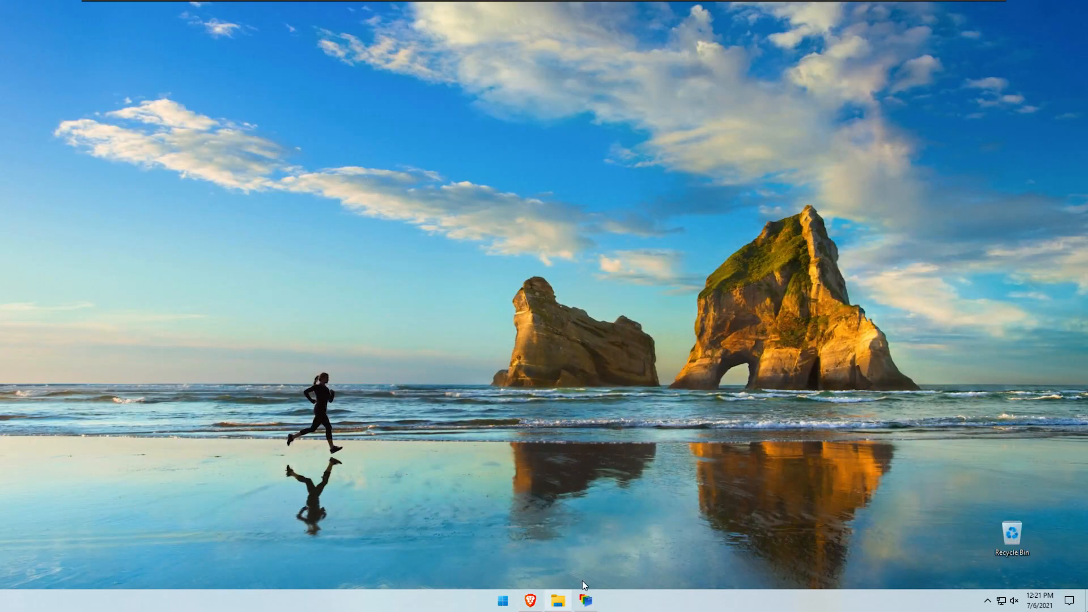
In File Explorer, open windows 11 light.CurtainsStyle from the Stardock Curtains folder inside the extracted Windows 11 for Windows 10 download.
{"action": "left_click", "coordinate": [570, 598]}
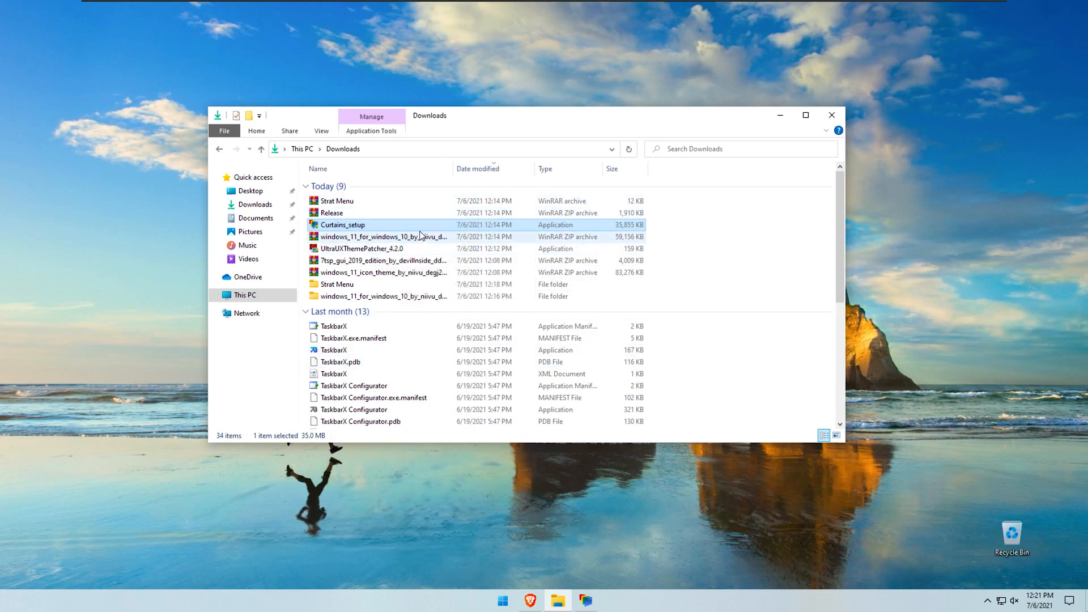
{"action": "double_click", "coordinate": [394, 296]}
{"action": "double_click", "coordinate": [380, 185]}
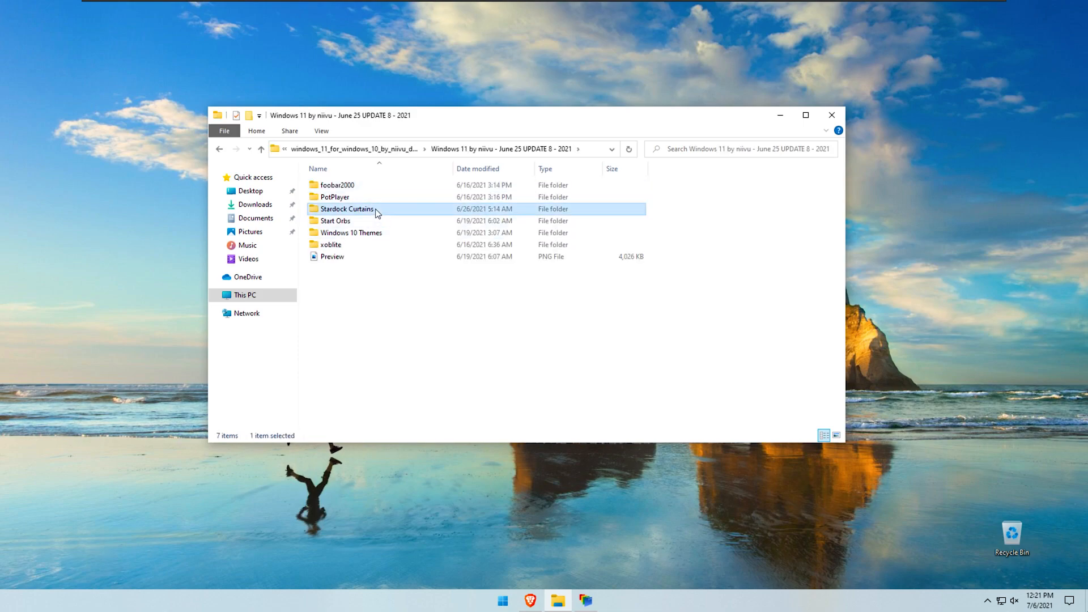
{"action": "double_click", "coordinate": [375, 211]}
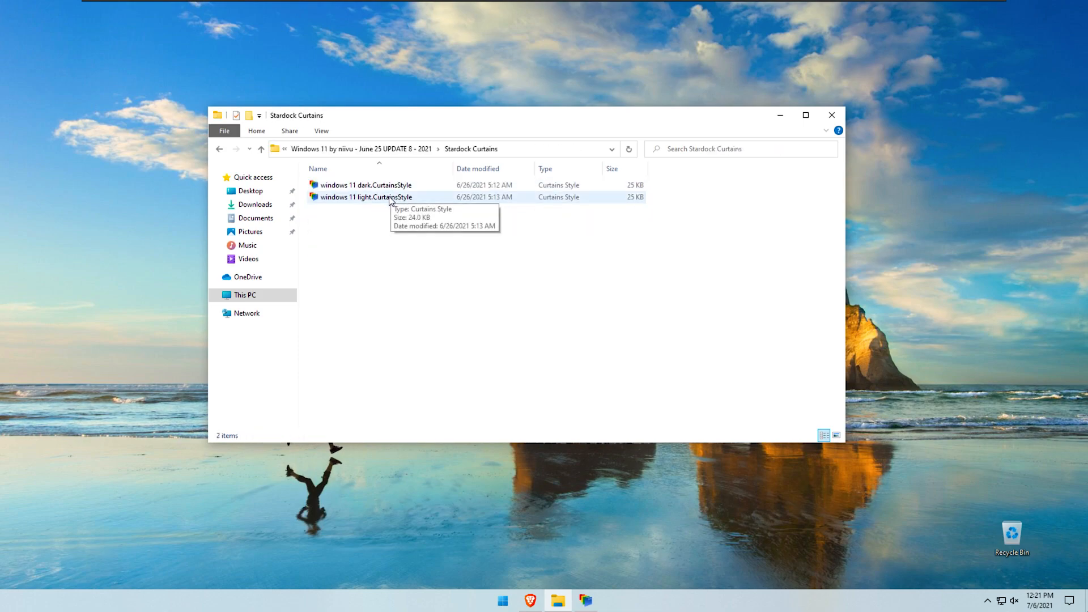
{"action": "left_click", "coordinate": [391, 200]}
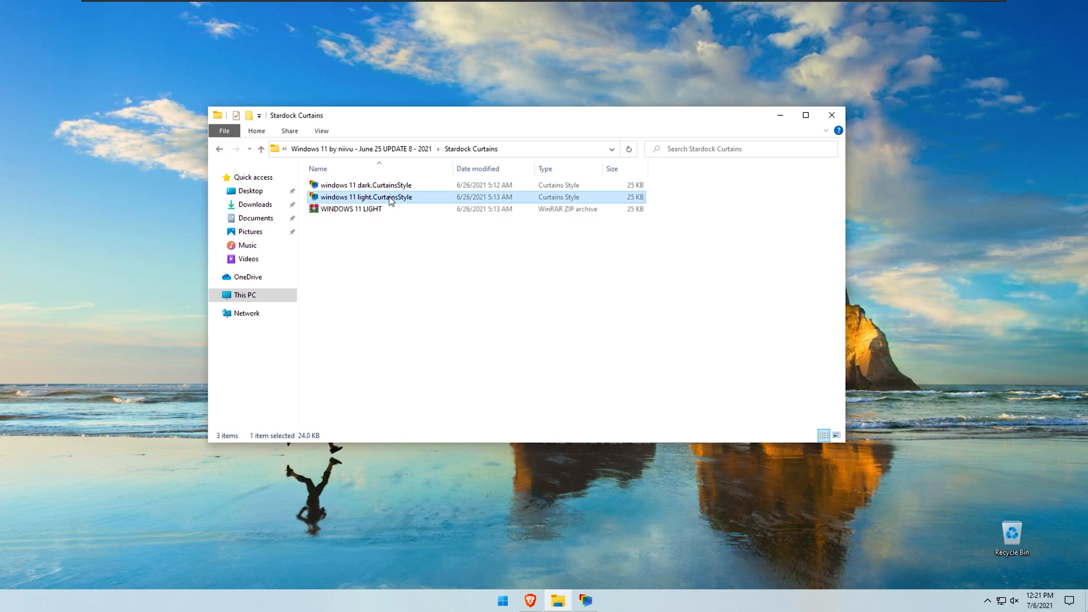
{"action": "double_click", "coordinate": [390, 200]}
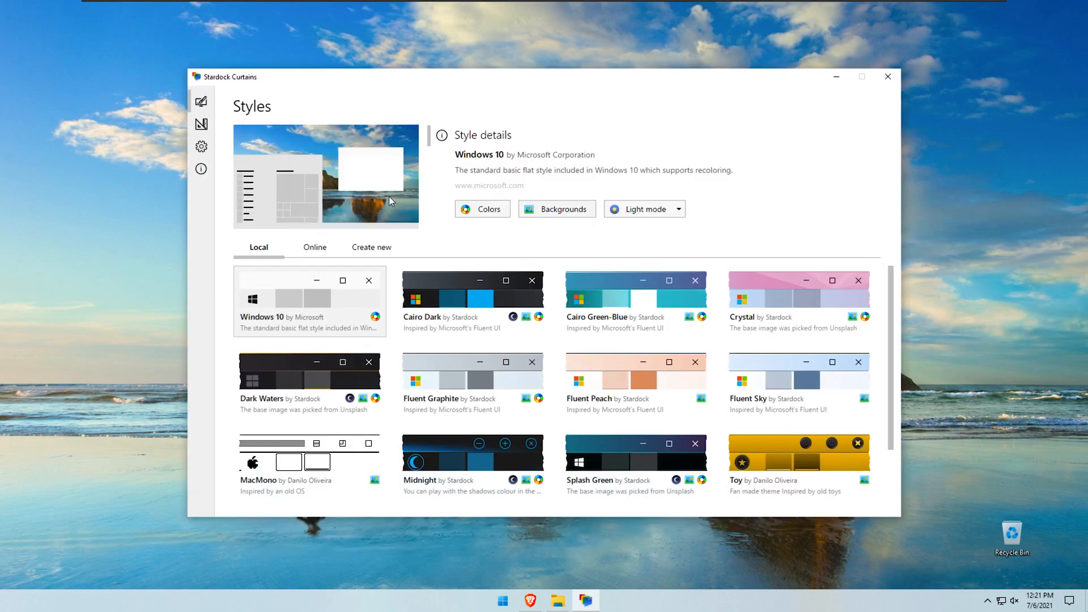
Apply the Windows 11 Light style in Curtains, choose to close running universal applications, and close Curtains and File Explorer.
{"action": "scroll", "coordinate": [508, 387], "scroll_direction": "down", "scroll_amount": 2}
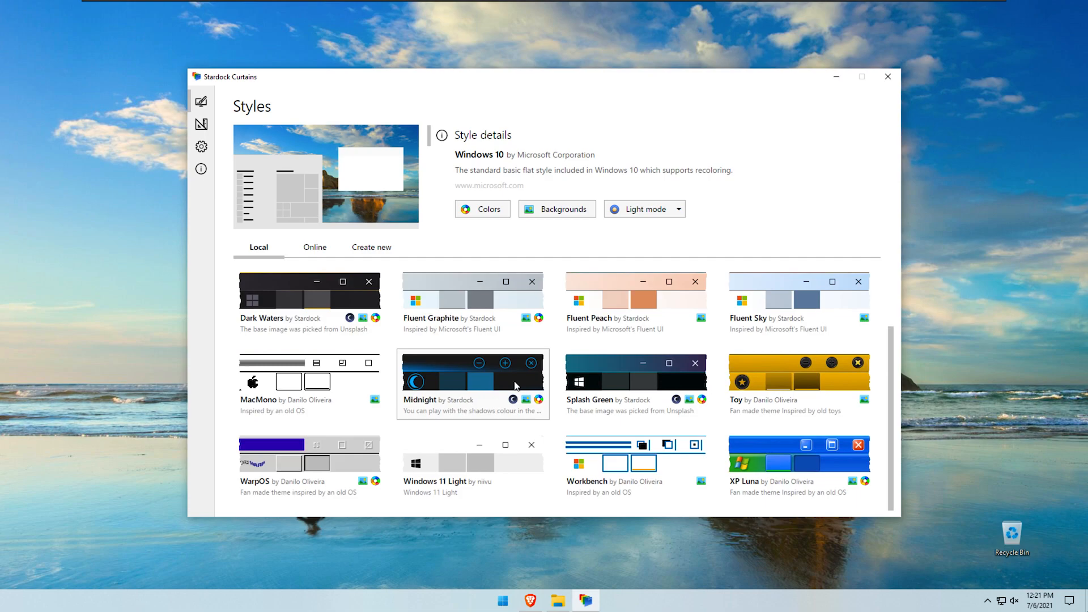
{"action": "double_click", "coordinate": [486, 469]}
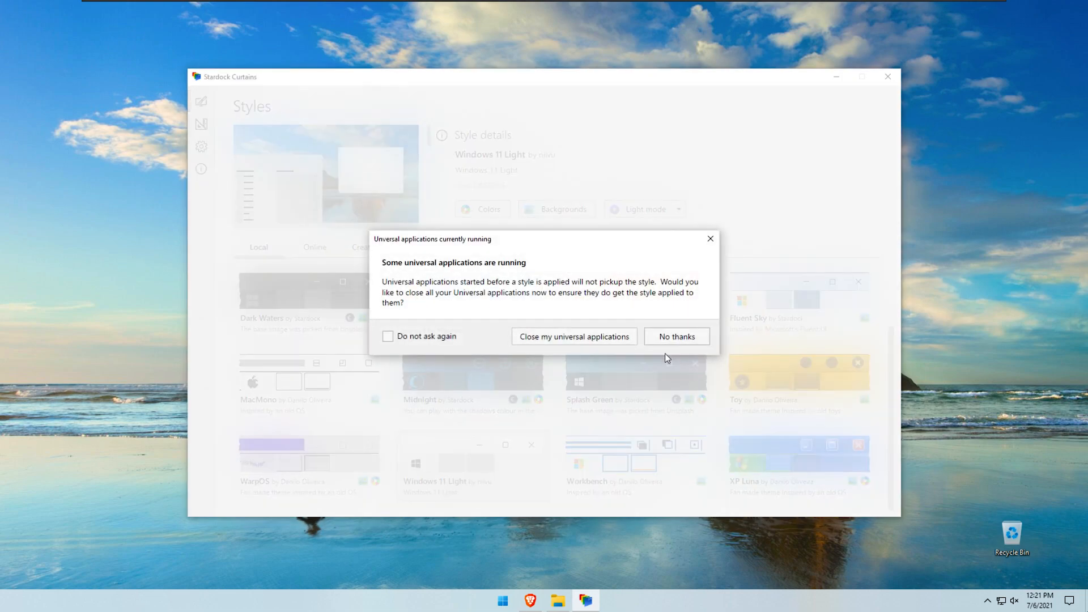
{"action": "left_click", "coordinate": [448, 337]}
{"action": "left_click", "coordinate": [515, 338]}
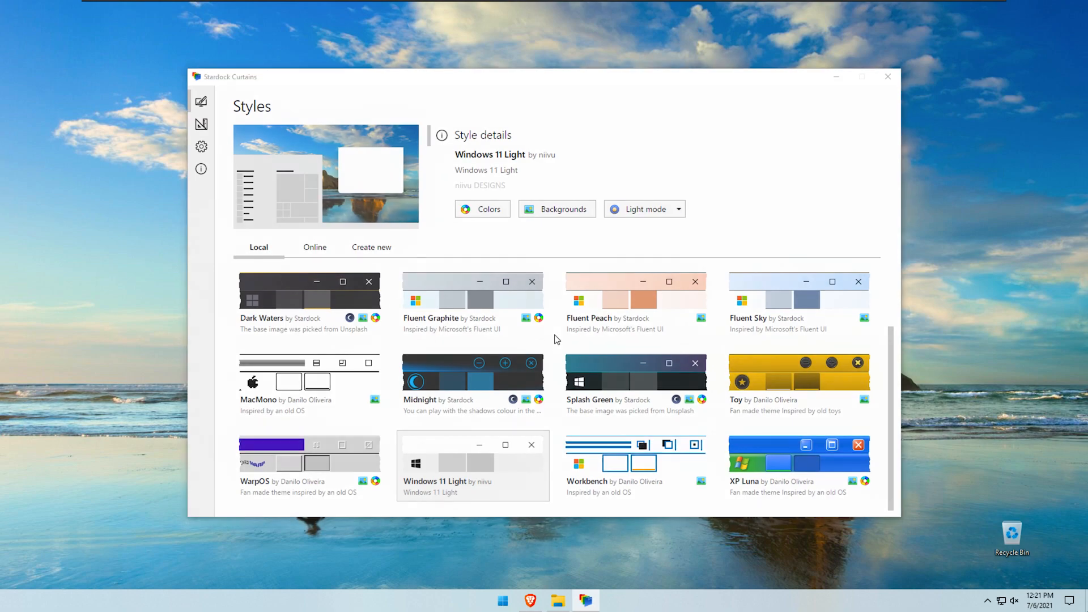
{"action": "left_click", "coordinate": [559, 337]}
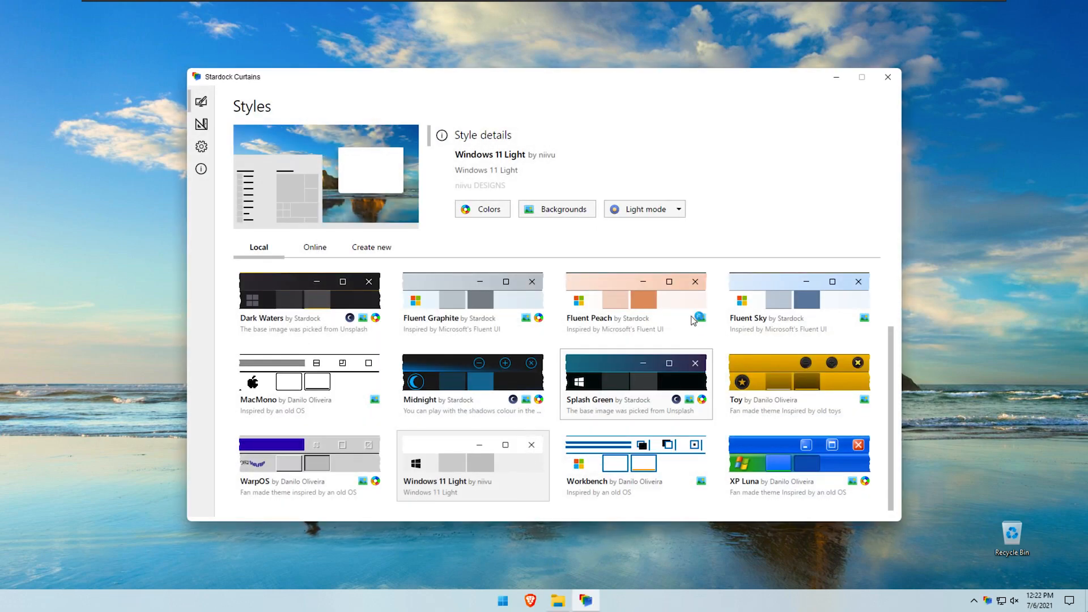
{"action": "left_click", "coordinate": [887, 79]}
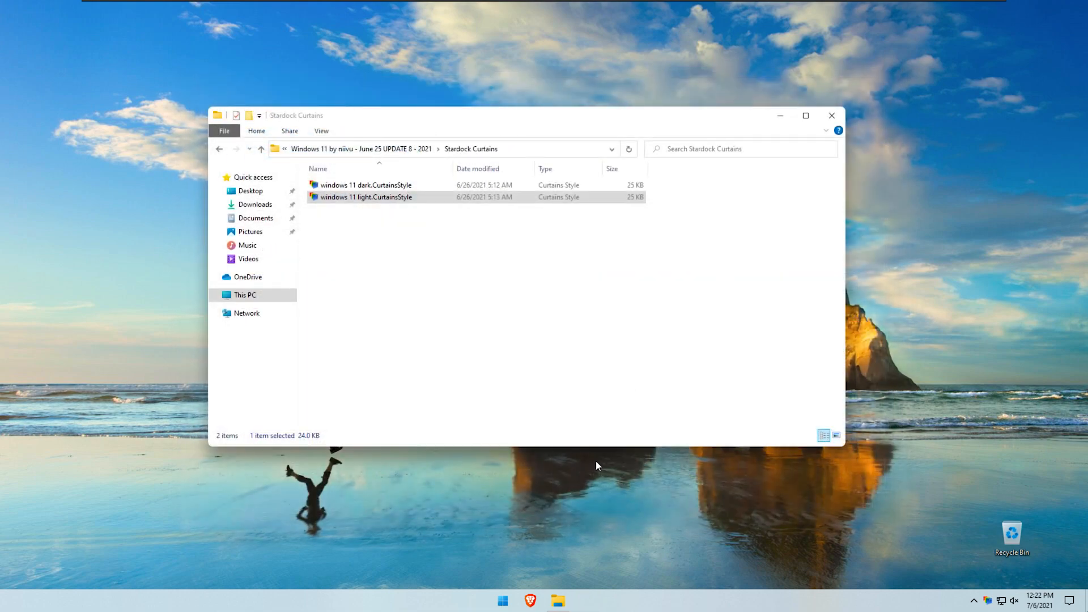
{"action": "left_click", "coordinate": [833, 117]}
Open a new browser window and search the web for vs cursor deviant art.
{"action": "left_click", "coordinate": [544, 600]}
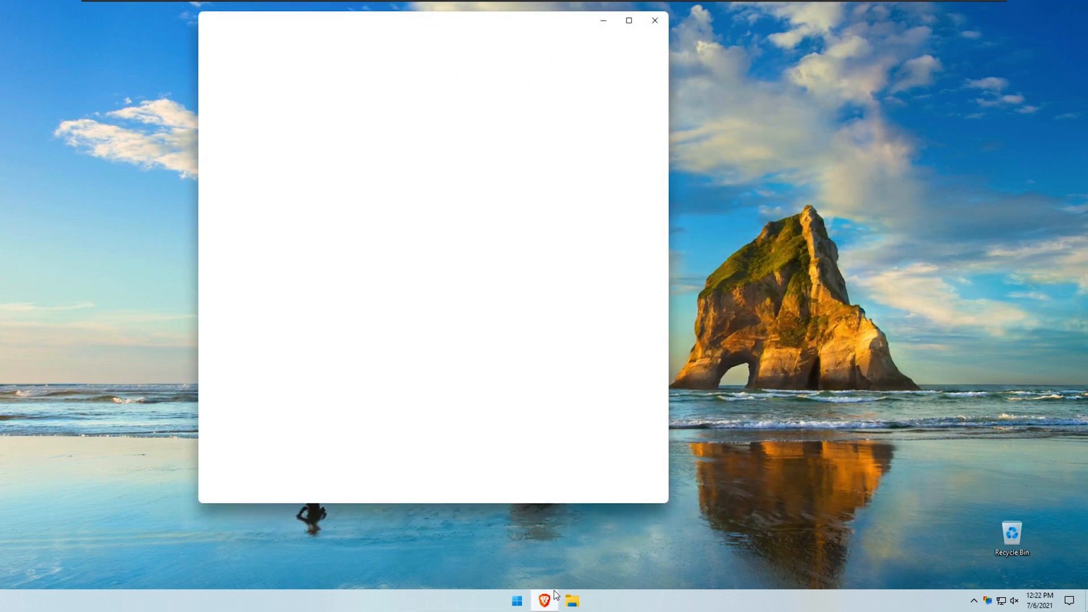
{"action": "left_click", "coordinate": [653, 61]}
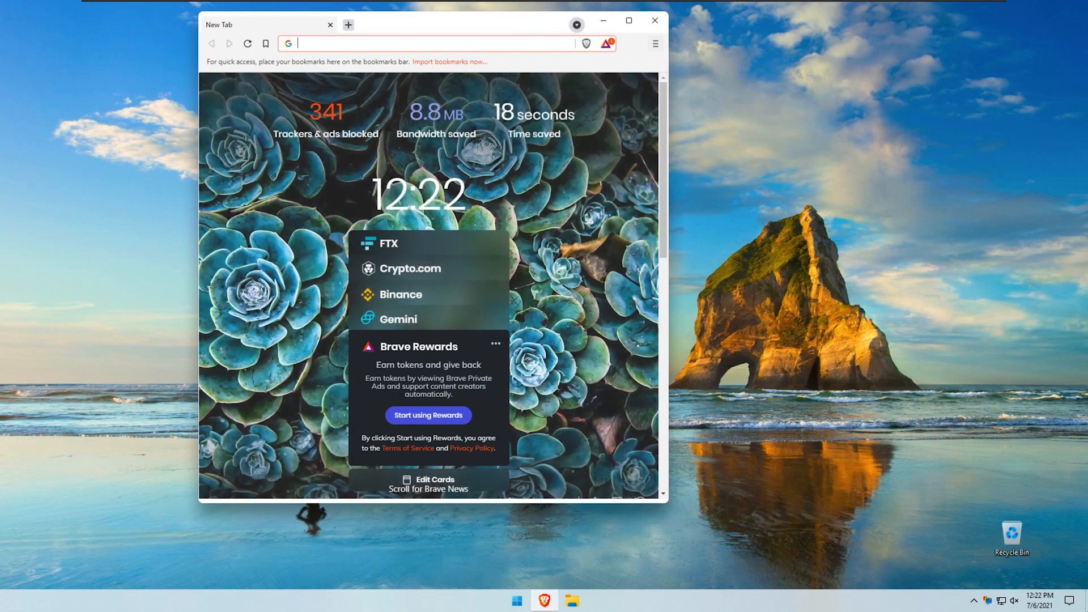
{"action": "type", "text": "vs cursor de"}
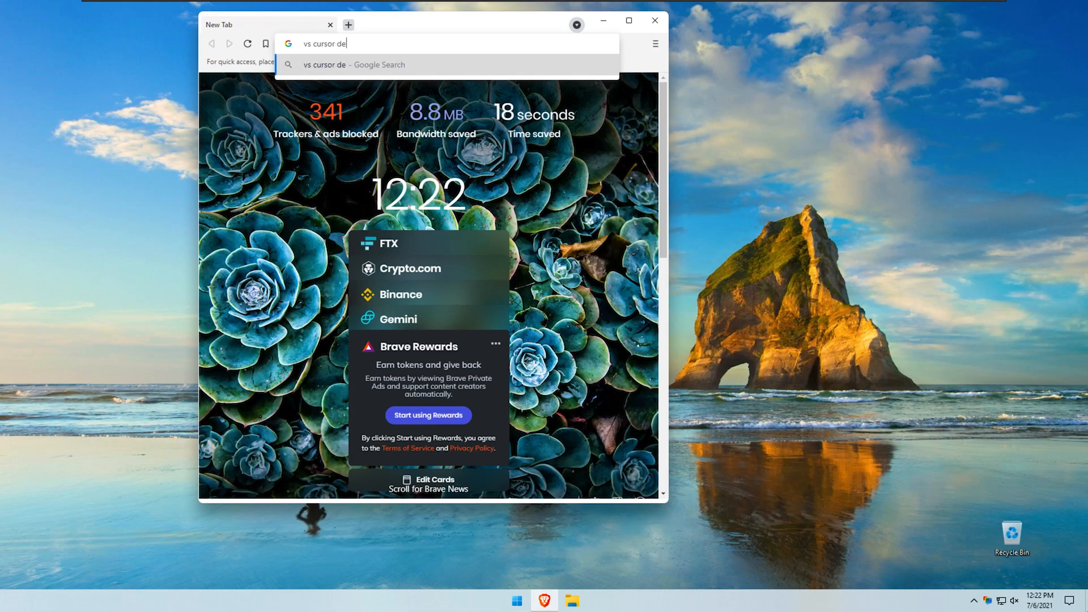
{"action": "type", "text": "viant art"}
{"action": "key", "text": "Return"}
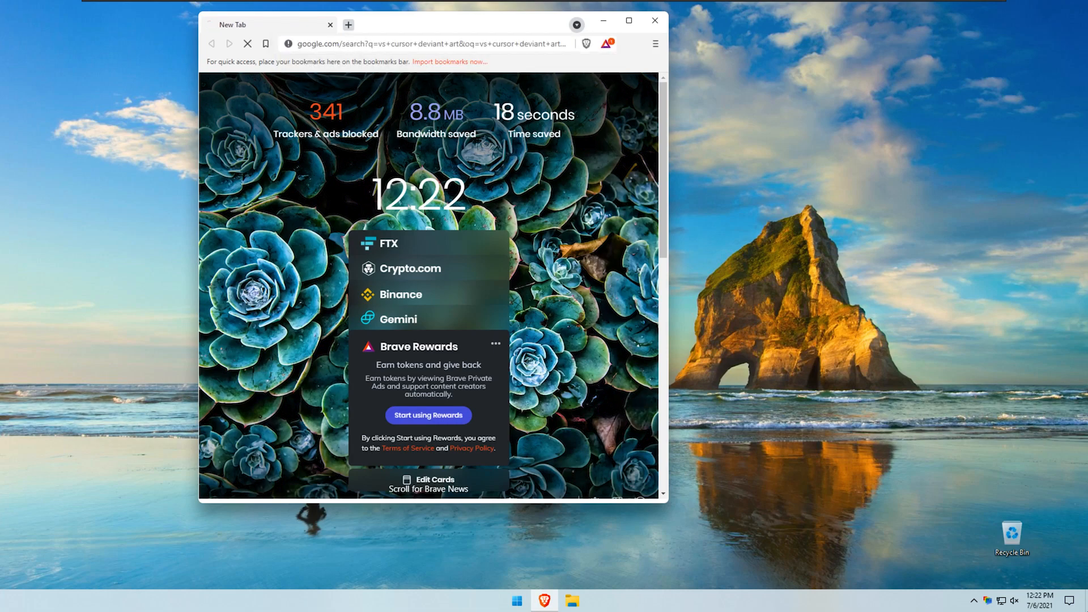
Open the VS cursor (version 3.0) result, go to its creator's DeviantArt profile, and open VS cursor (version 6.0).
{"action": "left_click", "coordinate": [427, 207]}
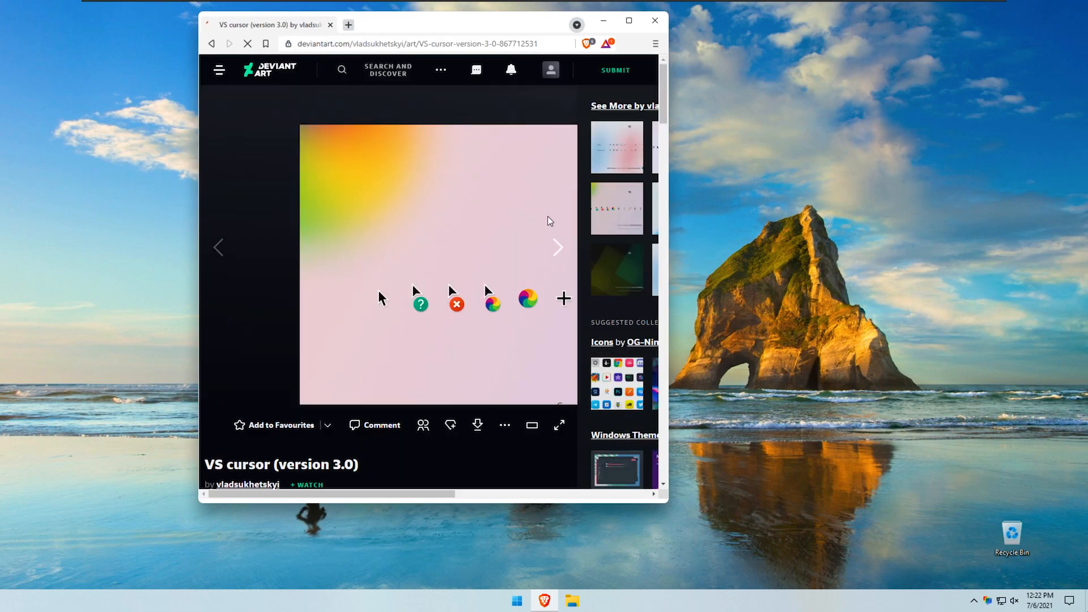
{"action": "scroll", "coordinate": [432, 317], "scroll_direction": "down", "scroll_amount": 5}
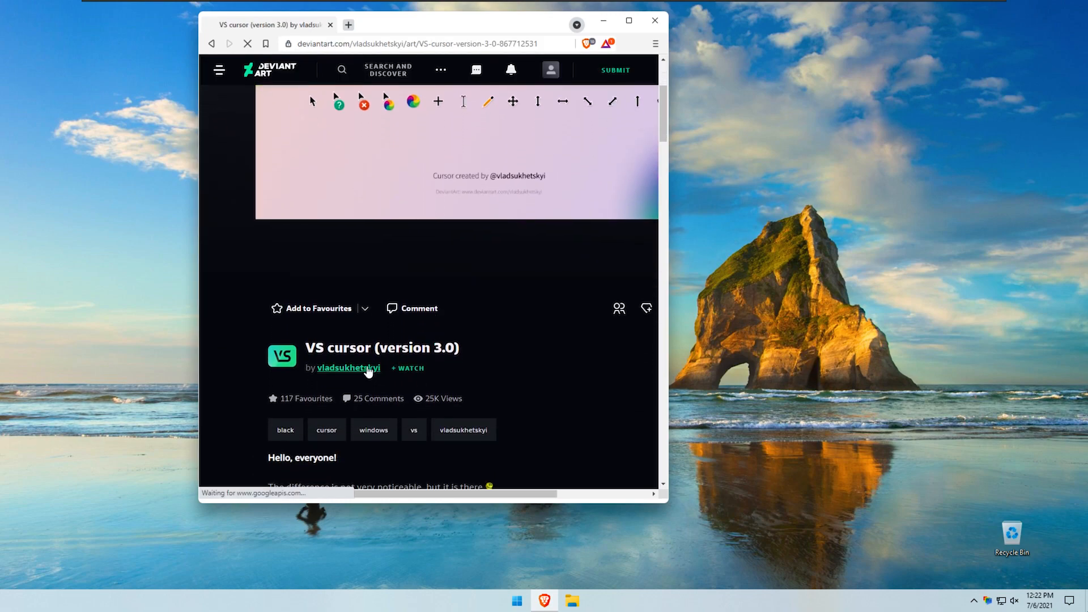
{"action": "left_click", "coordinate": [349, 368]}
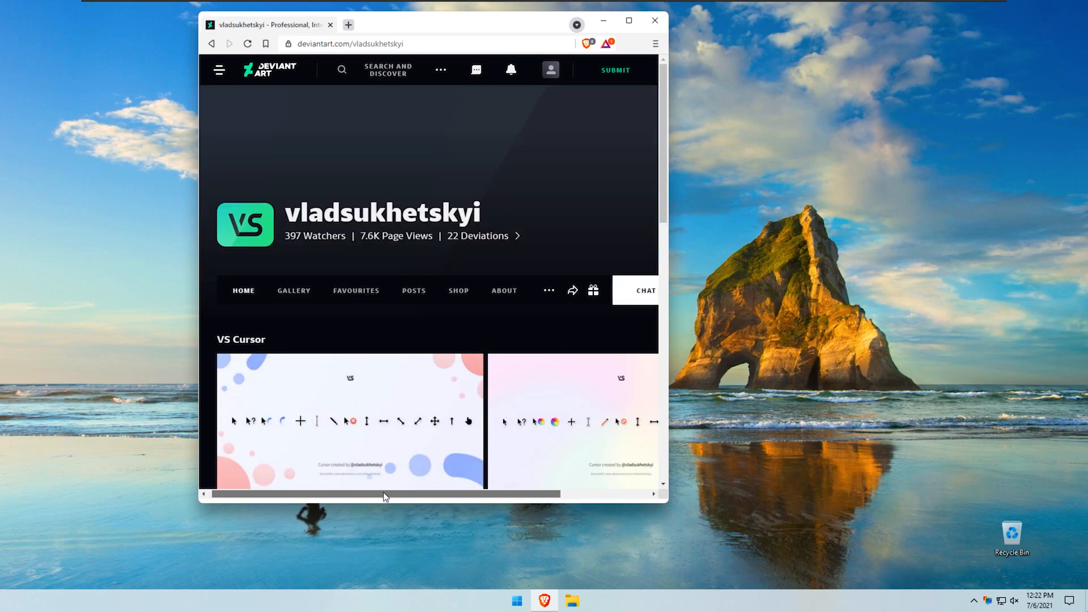
{"action": "scroll", "coordinate": [380, 466], "scroll_direction": "down", "scroll_amount": 3}
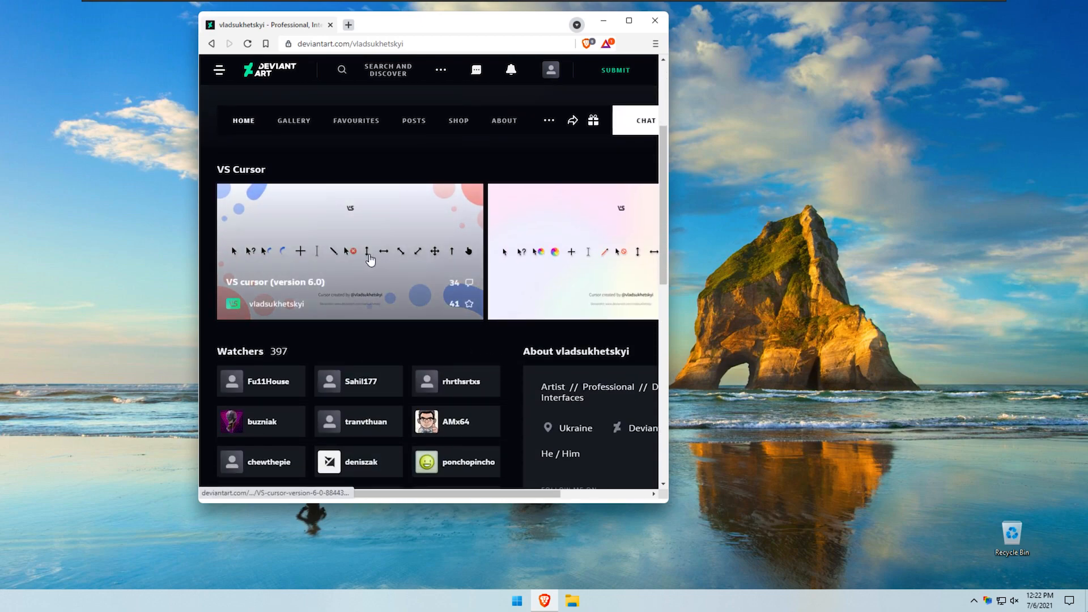
{"action": "left_click", "coordinate": [382, 259]}
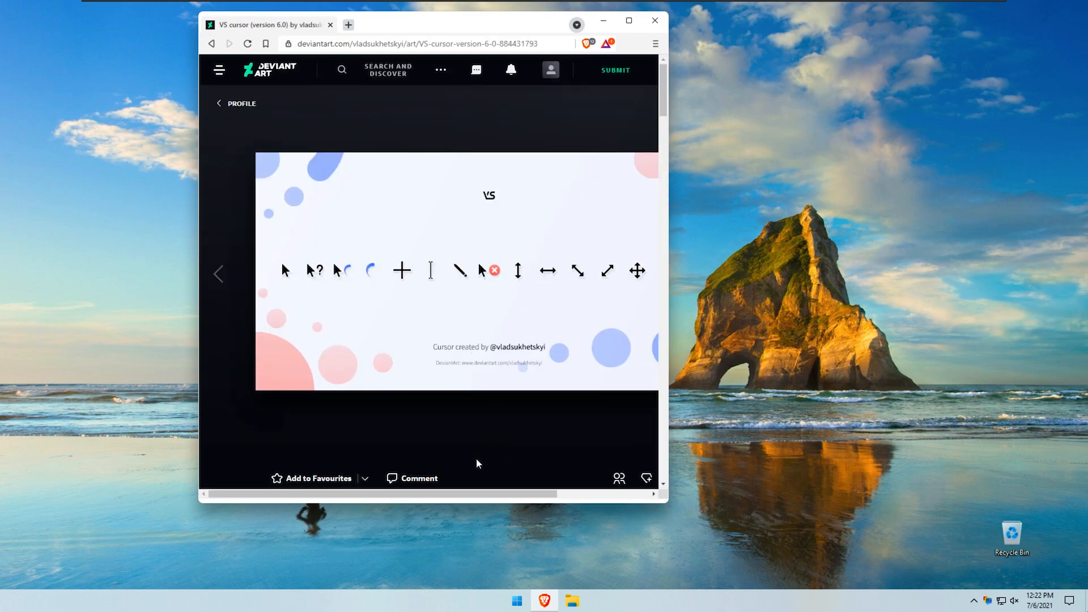
Download the VS cursor (version 6.0) package from its DeviantArt page.
{"action": "scroll", "coordinate": [484, 455], "scroll_direction": "down", "scroll_amount": 1}
{"action": "scroll", "coordinate": [485, 456], "scroll_direction": "down", "scroll_amount": 2}
{"action": "left_click_drag", "start_coordinate": [511, 495], "coordinate": [587, 480]}
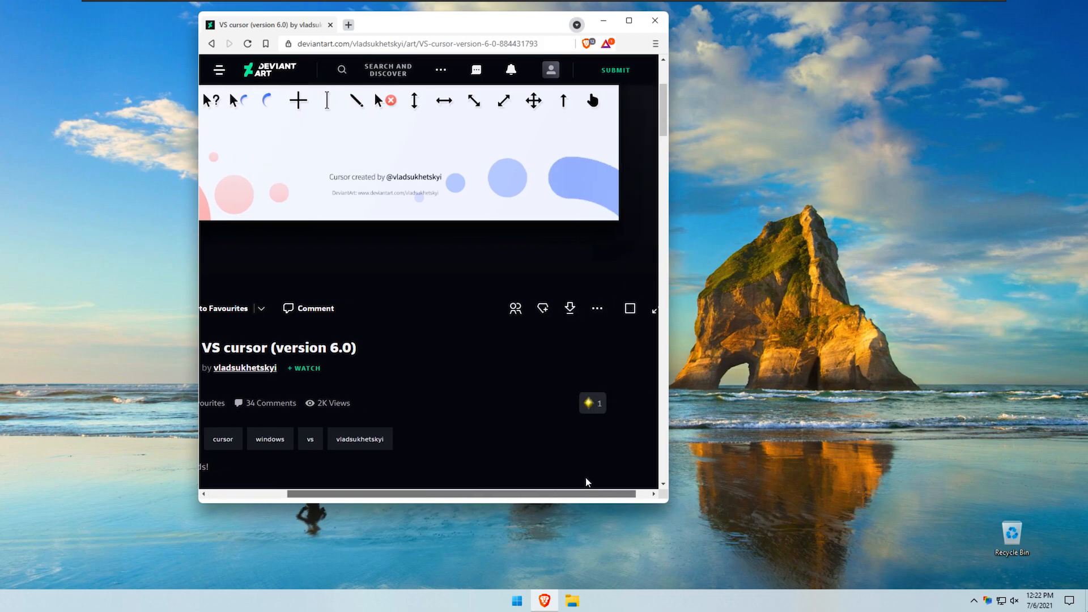
{"action": "left_click", "coordinate": [571, 308]}
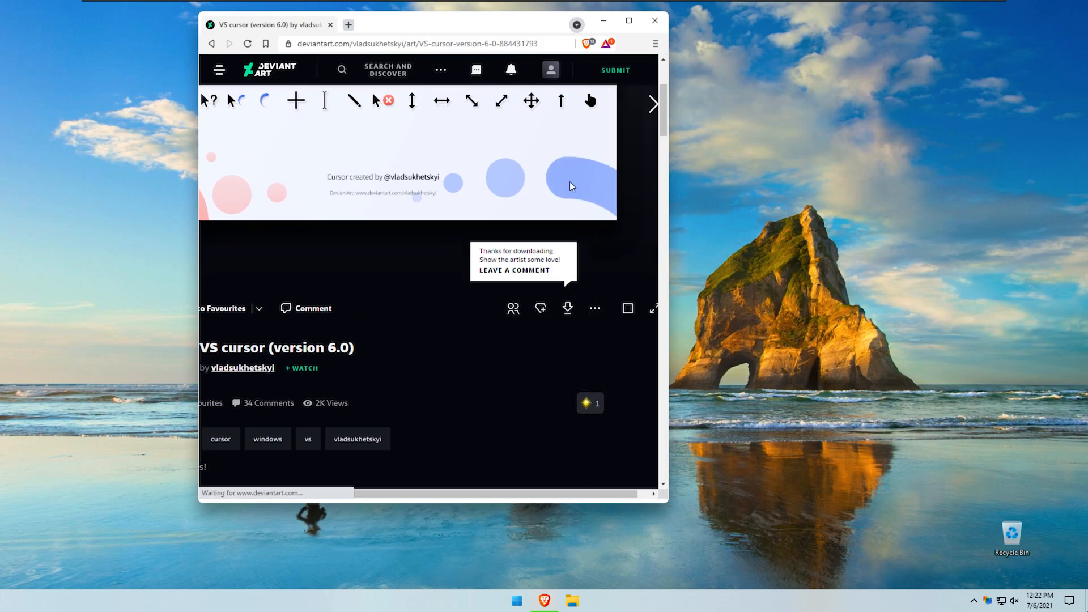
Save the VS cursor archive, minimize the browser, and extract the archive in the Downloads folder.
{"action": "left_click", "coordinate": [644, 297]}
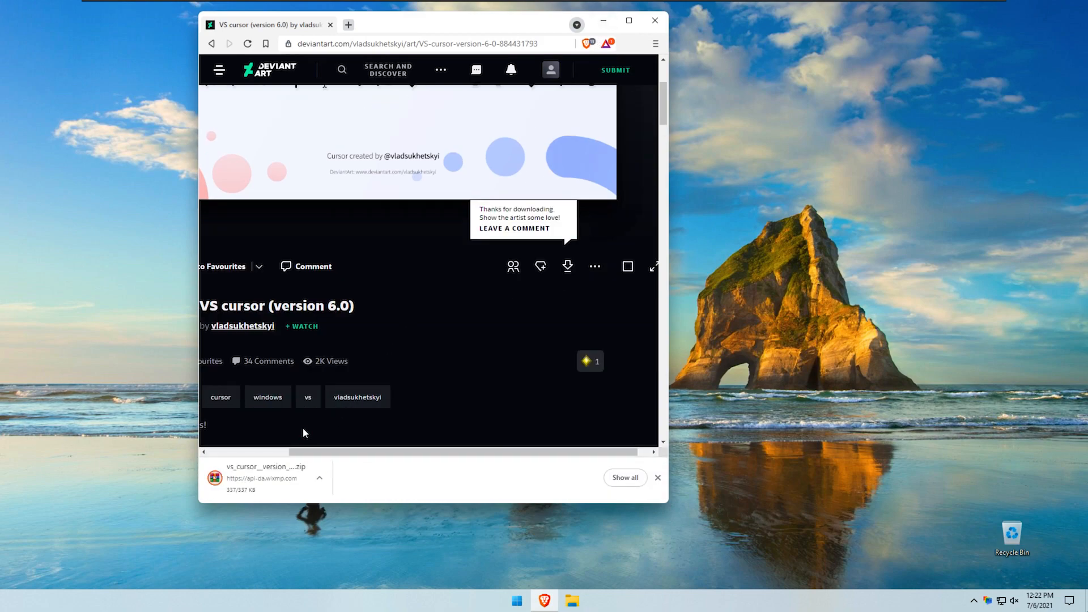
{"action": "left_click", "coordinate": [601, 20]}
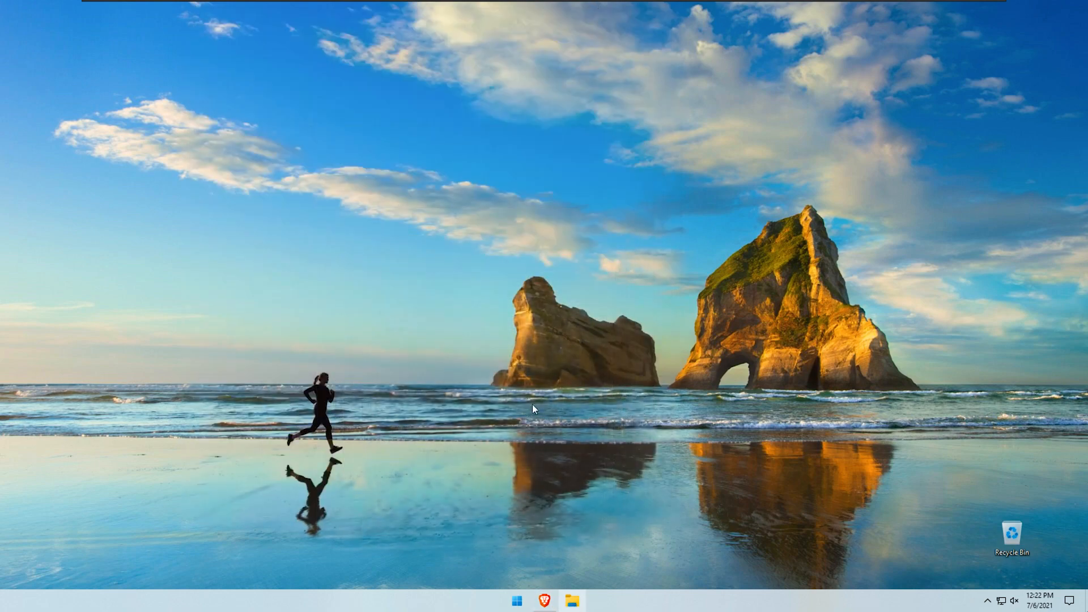
{"action": "key", "text": "super+e"}
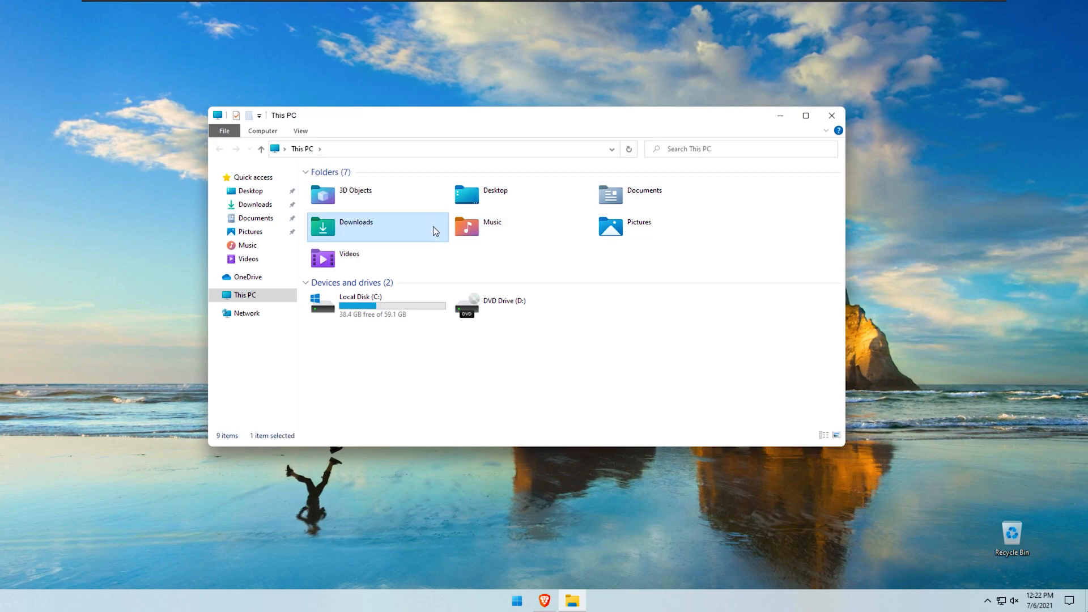
{"action": "double_click", "coordinate": [434, 226]}
{"action": "left_click", "coordinate": [436, 203]}
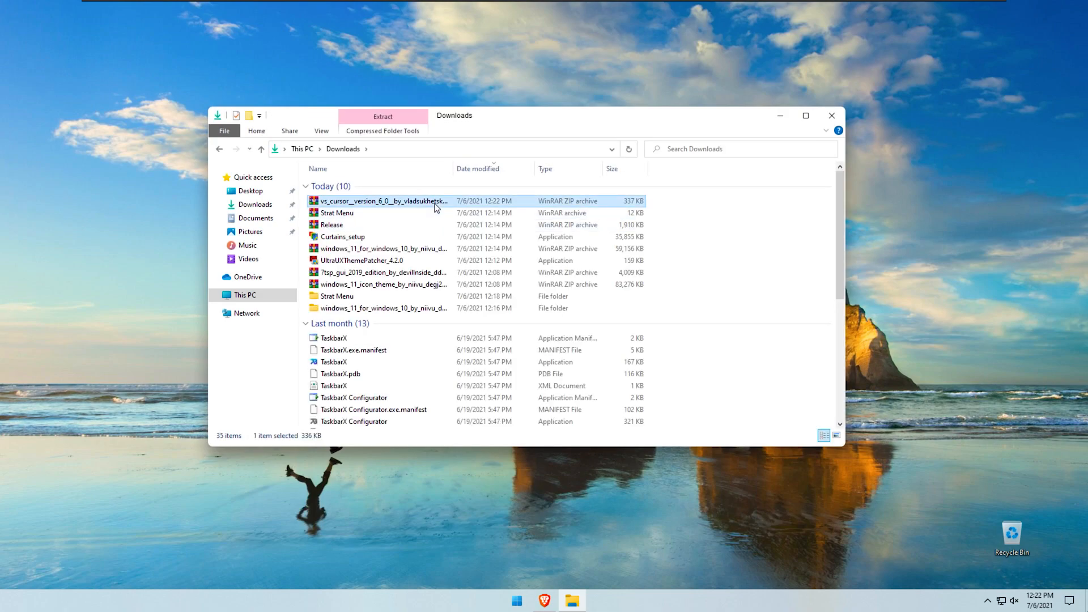
{"action": "right_click", "coordinate": [437, 207]}
{"action": "left_click", "coordinate": [484, 261]}
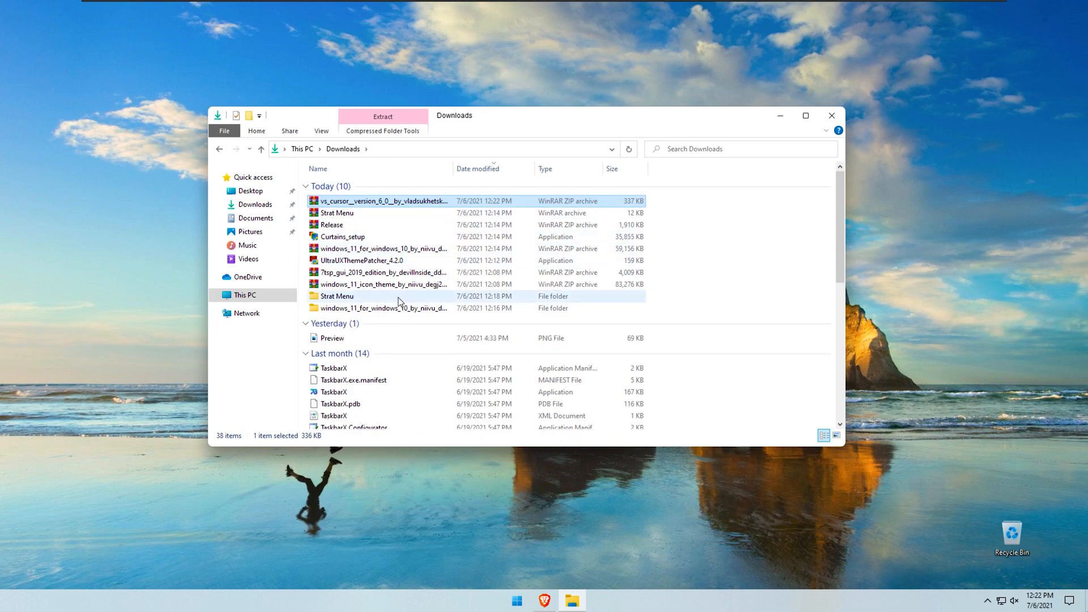
Open the extracted VS 6.0 folder and install the cursor set from its install setup file.
{"action": "scroll", "coordinate": [397, 340], "scroll_direction": "down", "scroll_amount": 5}
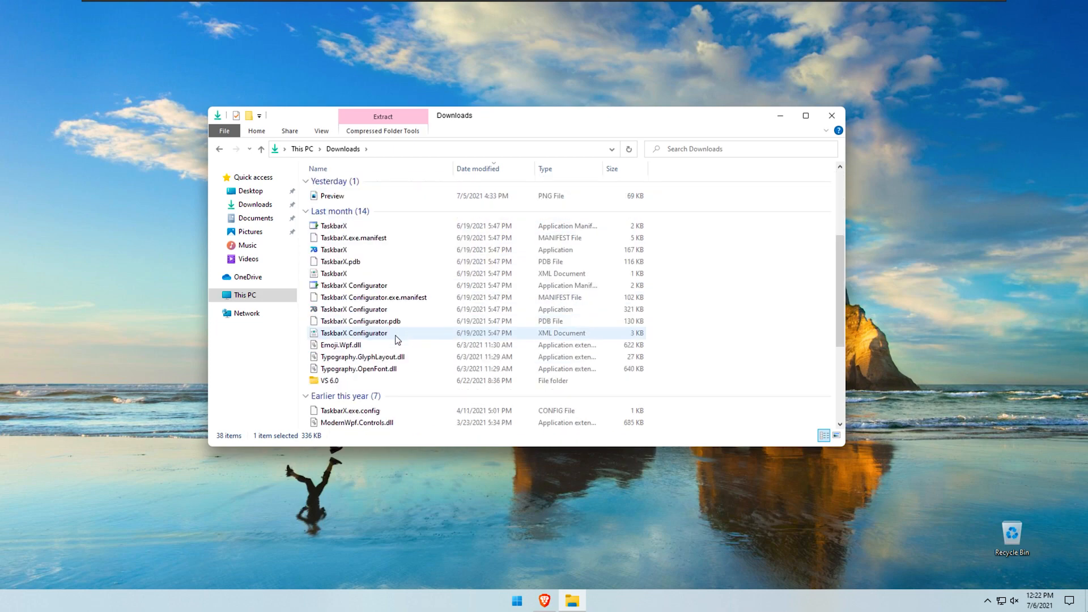
{"action": "double_click", "coordinate": [397, 346]}
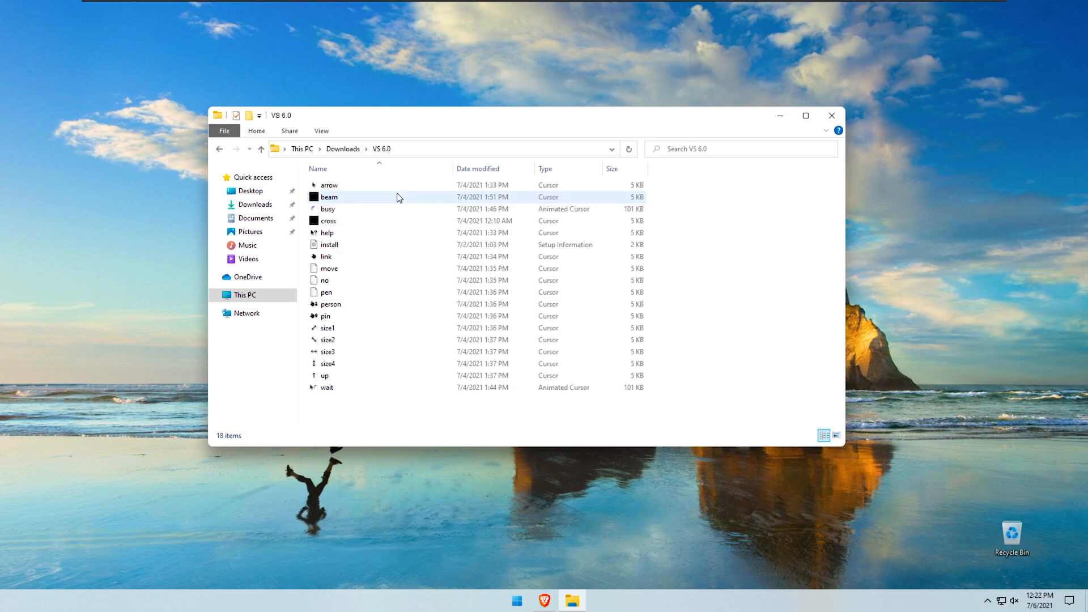
{"action": "left_click", "coordinate": [361, 248]}
{"action": "right_click", "coordinate": [363, 248]}
{"action": "left_click", "coordinate": [403, 278]}
{"action": "left_click", "coordinate": [504, 374]}
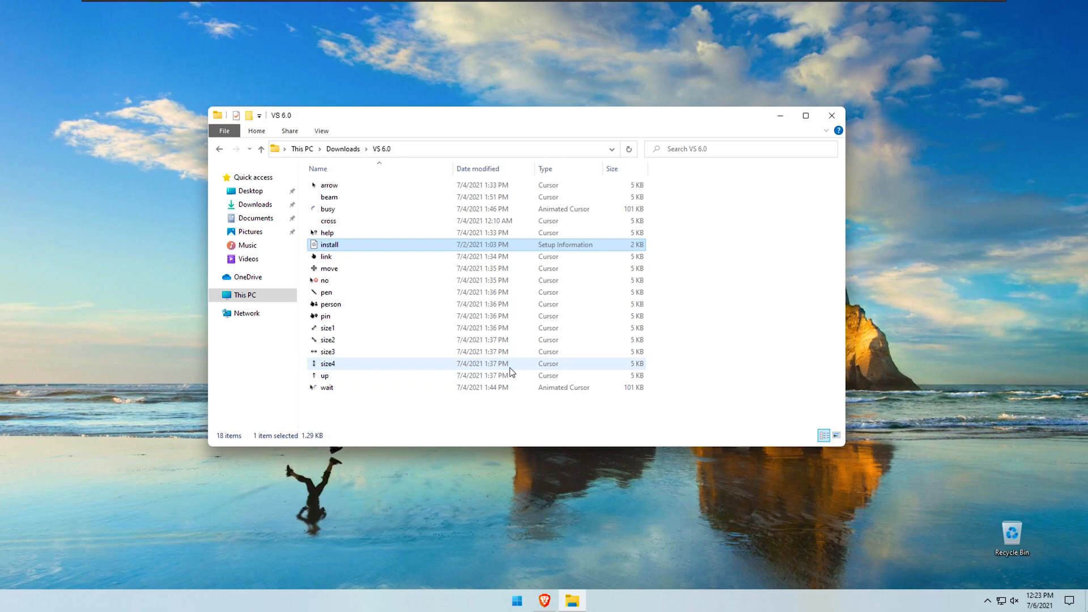
Apply the VS 6.0 pointer scheme in Mouse Properties, agreeing to replace the existing scheme, and close the open windows.
{"action": "left_click", "coordinate": [526, 605]}
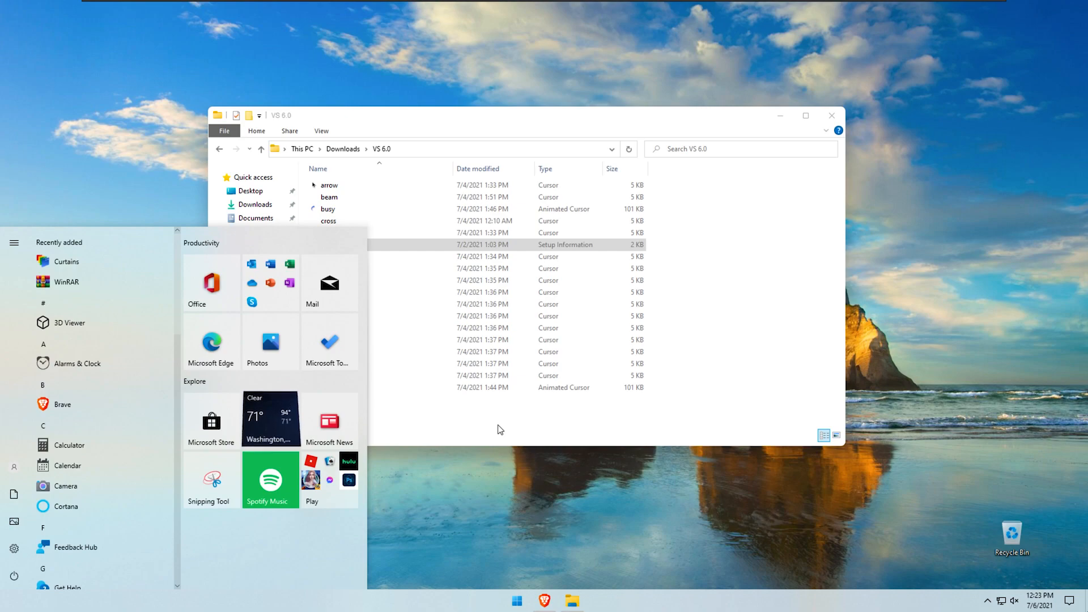
{"action": "type", "text": "cursor"}
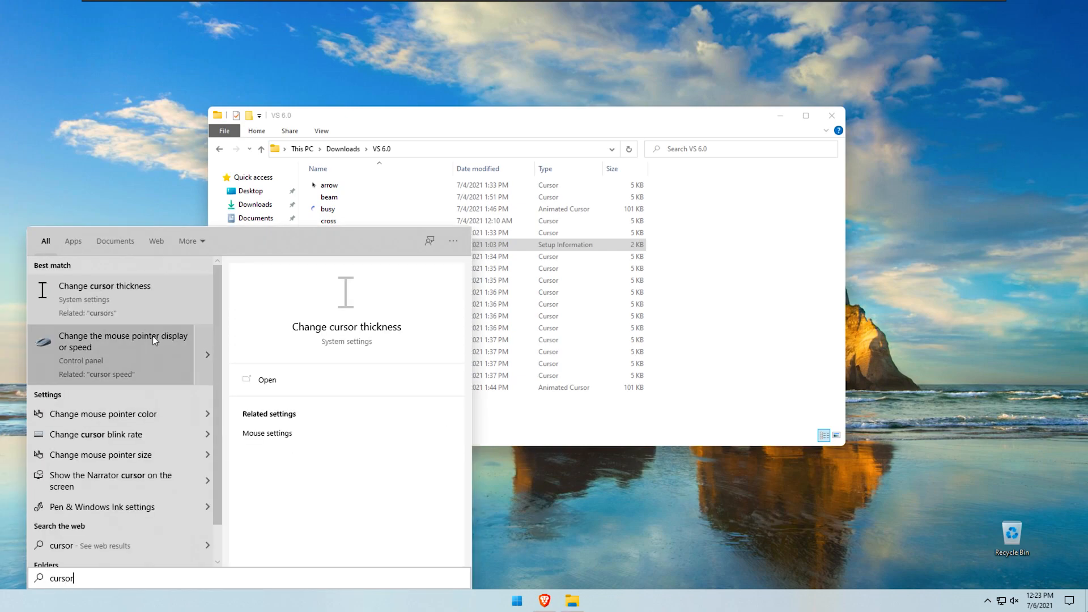
{"action": "left_click", "coordinate": [157, 335]}
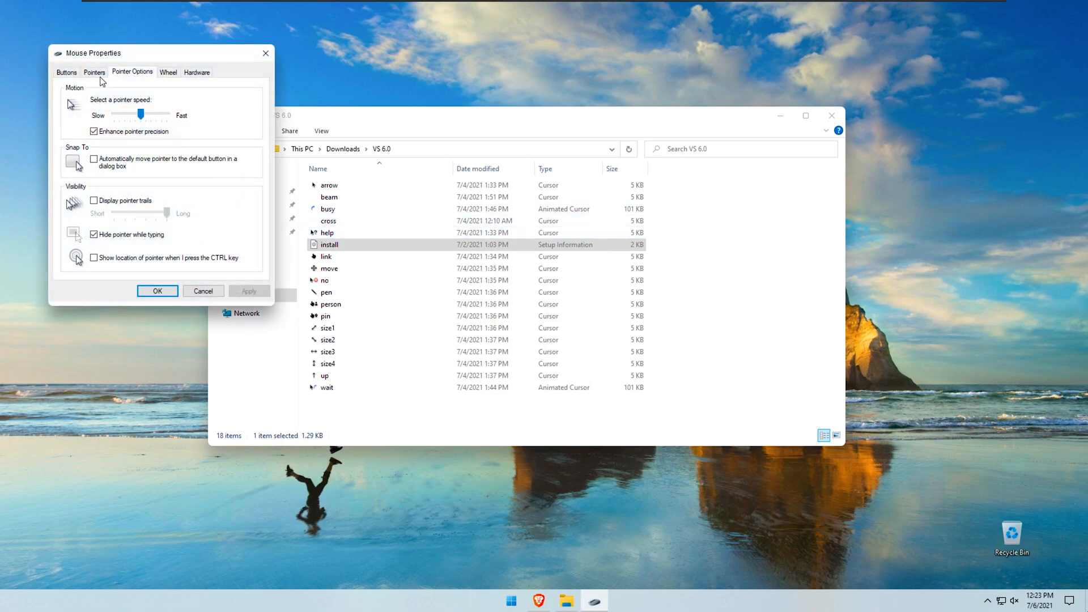
{"action": "left_click", "coordinate": [94, 72]}
{"action": "left_click", "coordinate": [164, 107]}
{"action": "left_click", "coordinate": [102, 129]}
{"action": "left_click", "coordinate": [249, 291]}
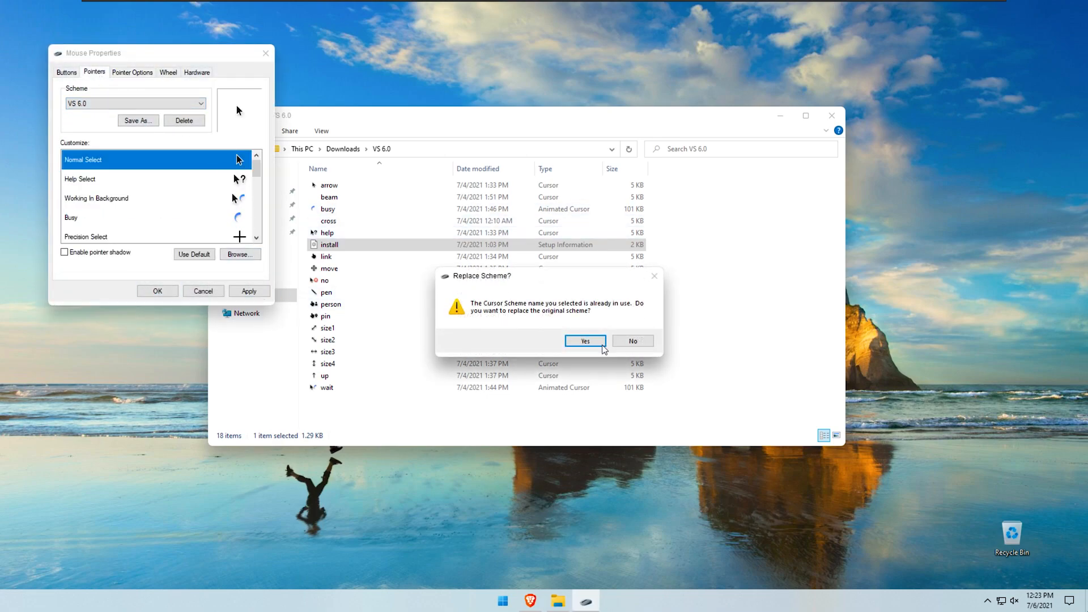
{"action": "left_click", "coordinate": [601, 345]}
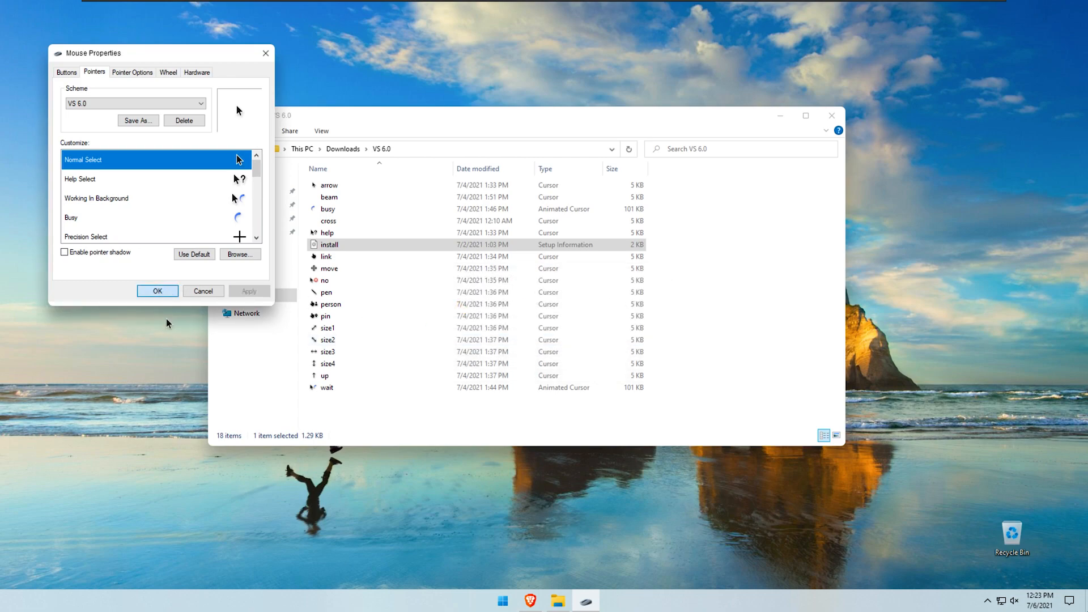
{"action": "key", "text": "Return"}
{"action": "left_click", "coordinate": [829, 116]}
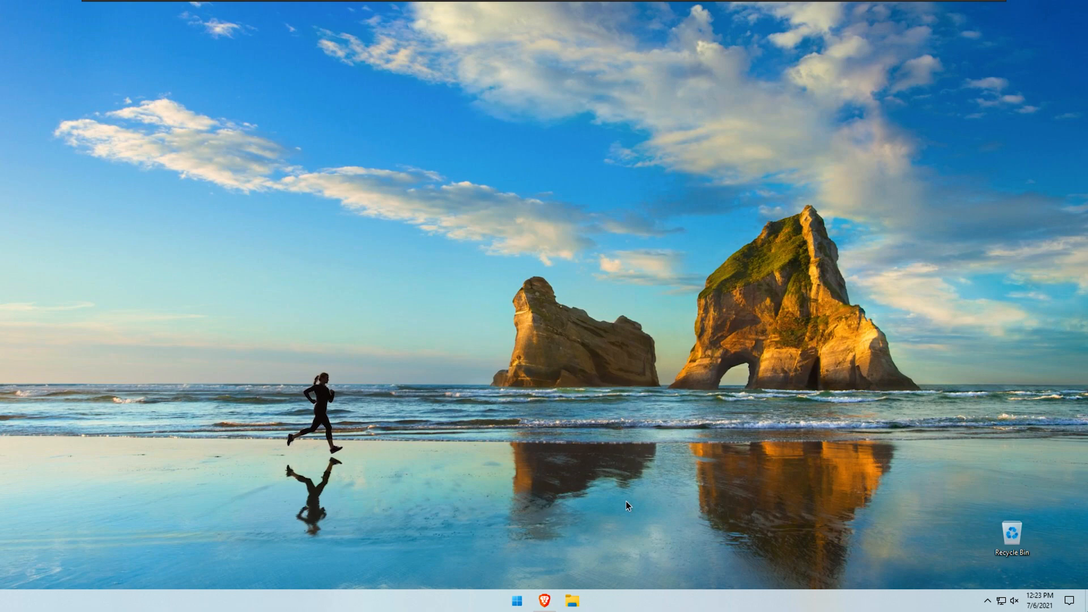
Return to the browser and search the web for windows 11 wallpaper.
{"action": "left_click", "coordinate": [544, 600]}
{"action": "left_click", "coordinate": [387, 49]}
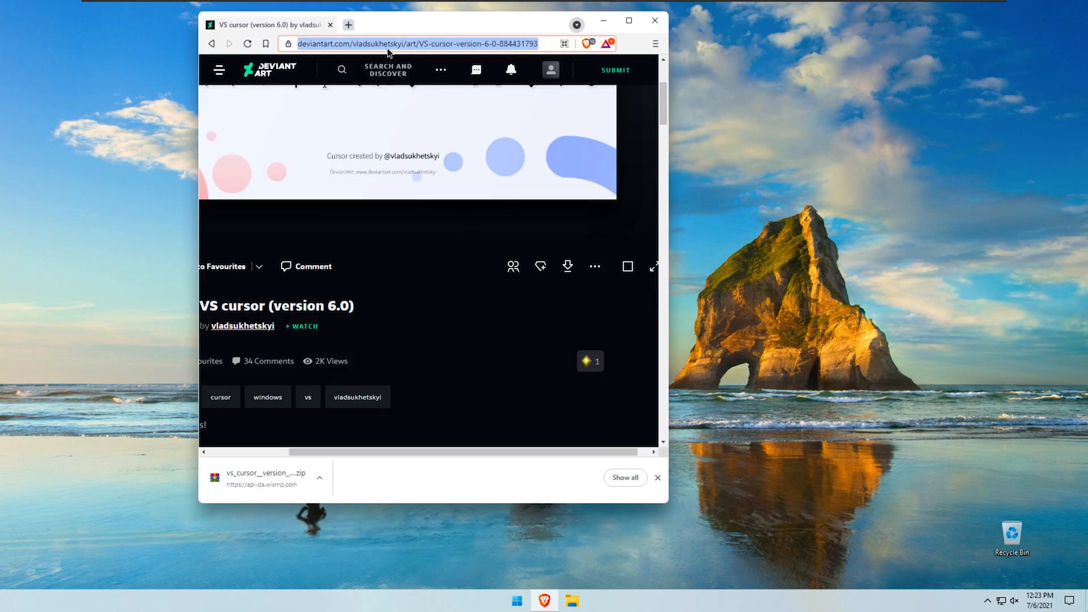
{"action": "type", "text": "windows 1"}
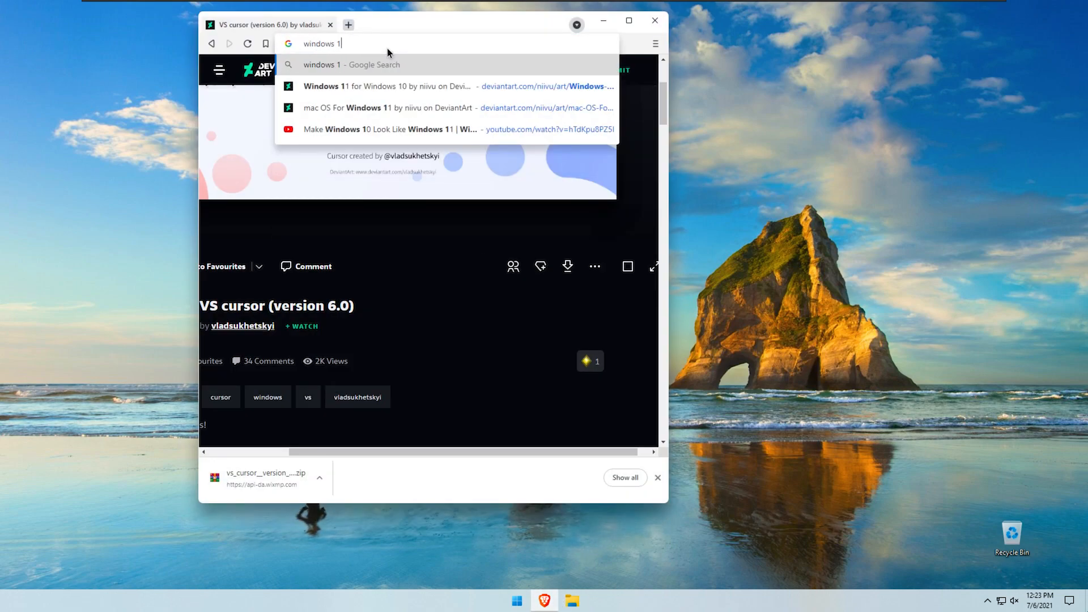
{"action": "type", "text": "1 wallpapaer"}
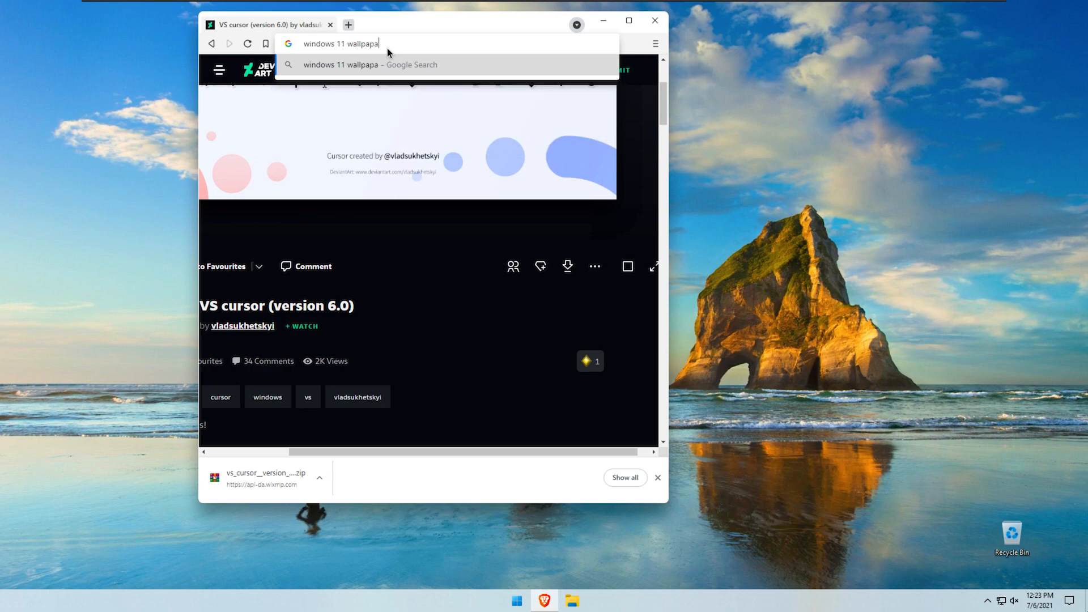
{"action": "key", "text": "BackSpace"}
{"action": "key", "text": "BackSpace"}
{"action": "type", "text": "er"}
{"action": "key", "text": "Return"}
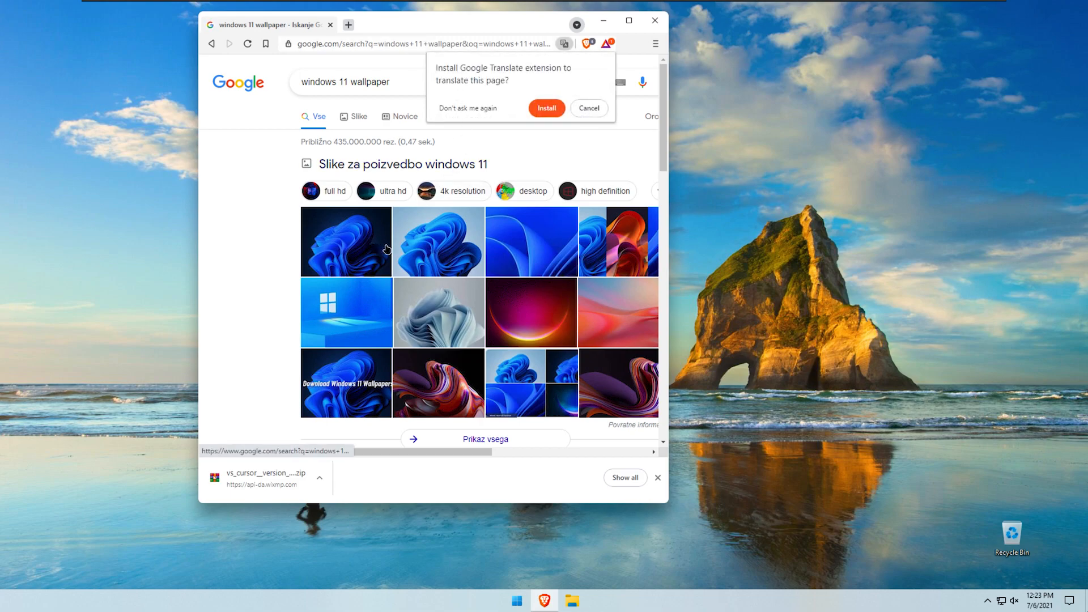
Open the XDA Developers article on Windows 11 wallpapers and follow its wallpaper download link to MEGA.
{"action": "scroll", "coordinate": [456, 255], "scroll_direction": "down", "scroll_amount": 3}
{"action": "left_click", "coordinate": [435, 326]}
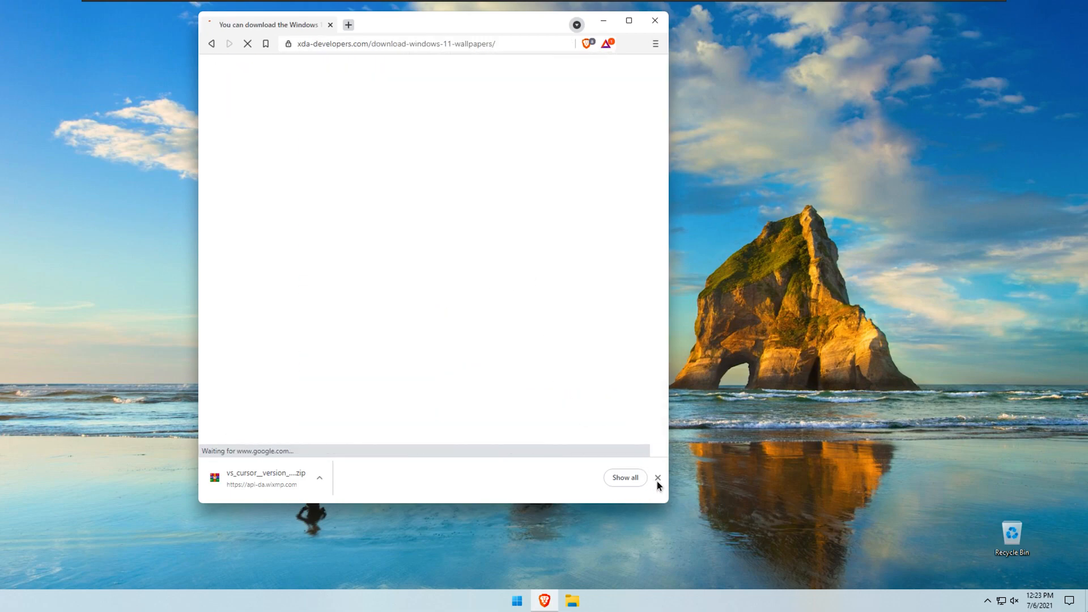
{"action": "left_click", "coordinate": [658, 477]}
{"action": "scroll", "coordinate": [451, 340], "scroll_direction": "down", "scroll_amount": 10}
{"action": "scroll", "coordinate": [446, 335], "scroll_direction": "down", "scroll_amount": 6}
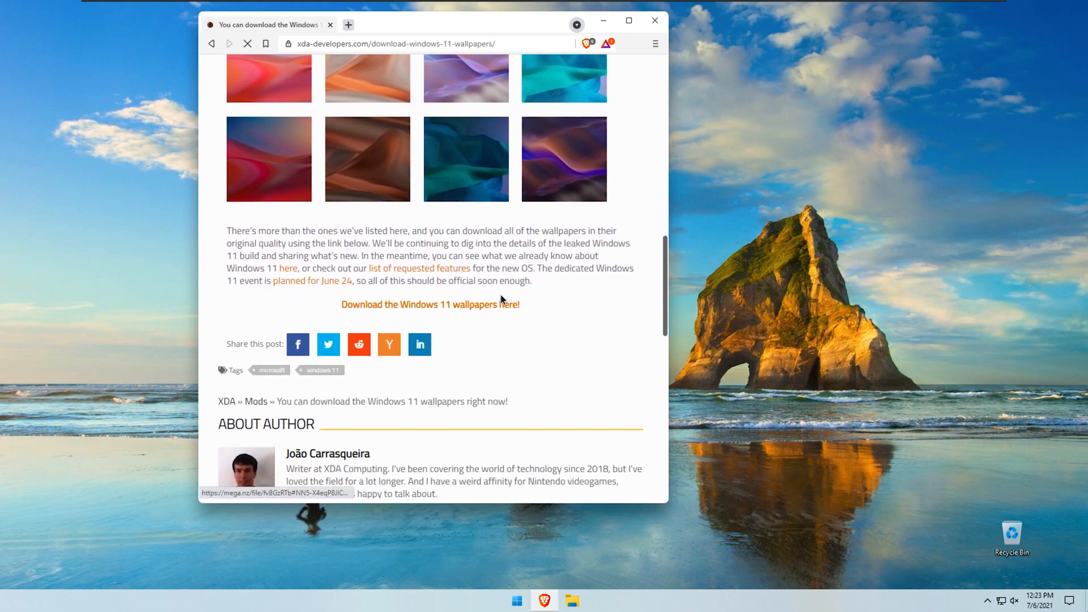
{"action": "left_click", "coordinate": [501, 302]}
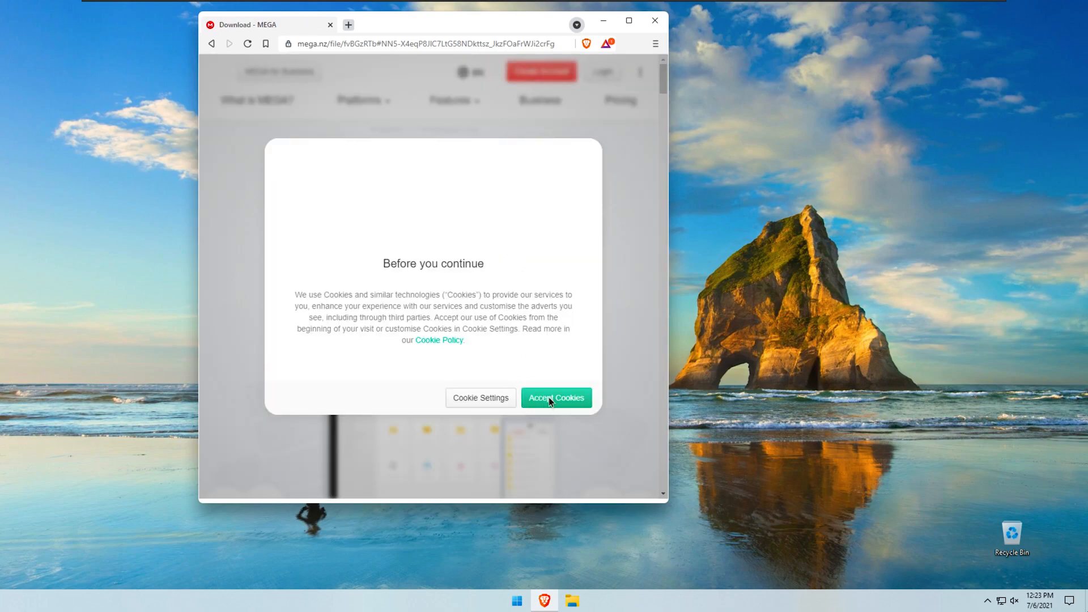
Accept MEGA's cookies, download Windows 11 Wallpapers.zip to the Downloads folder, and exit the browser.
{"action": "left_click", "coordinate": [542, 401]}
{"action": "left_click", "coordinate": [544, 292]}
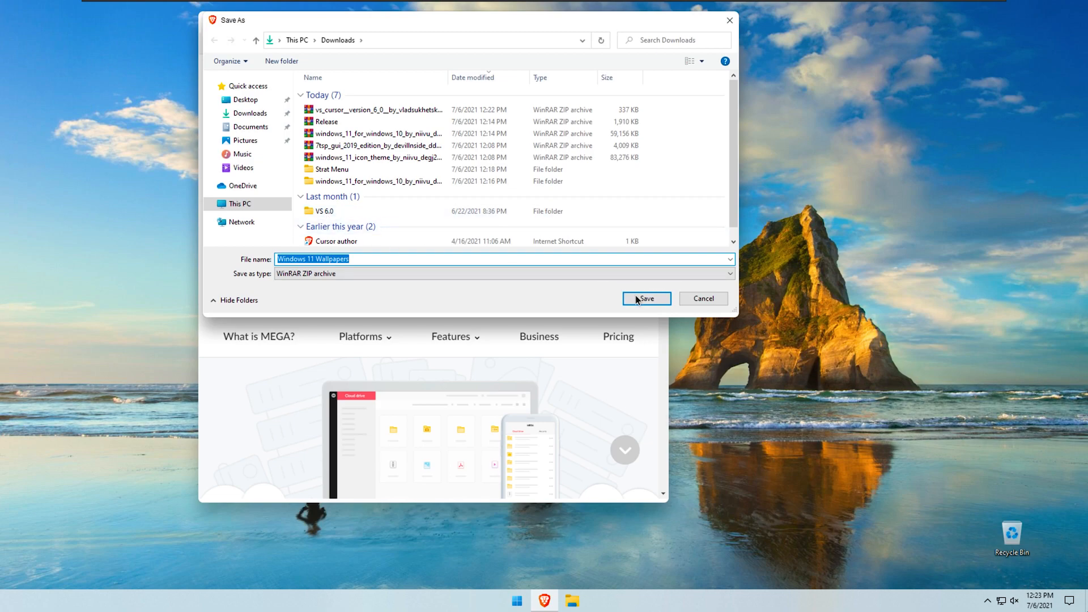
{"action": "left_click", "coordinate": [646, 299]}
{"action": "left_click", "coordinate": [655, 20]}
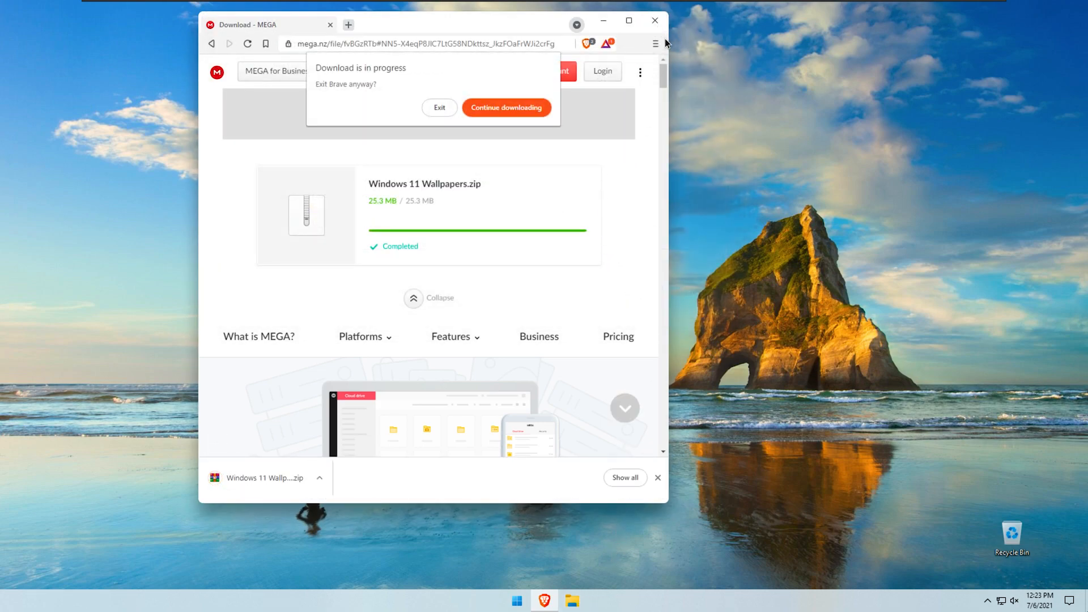
{"action": "left_click", "coordinate": [447, 108]}
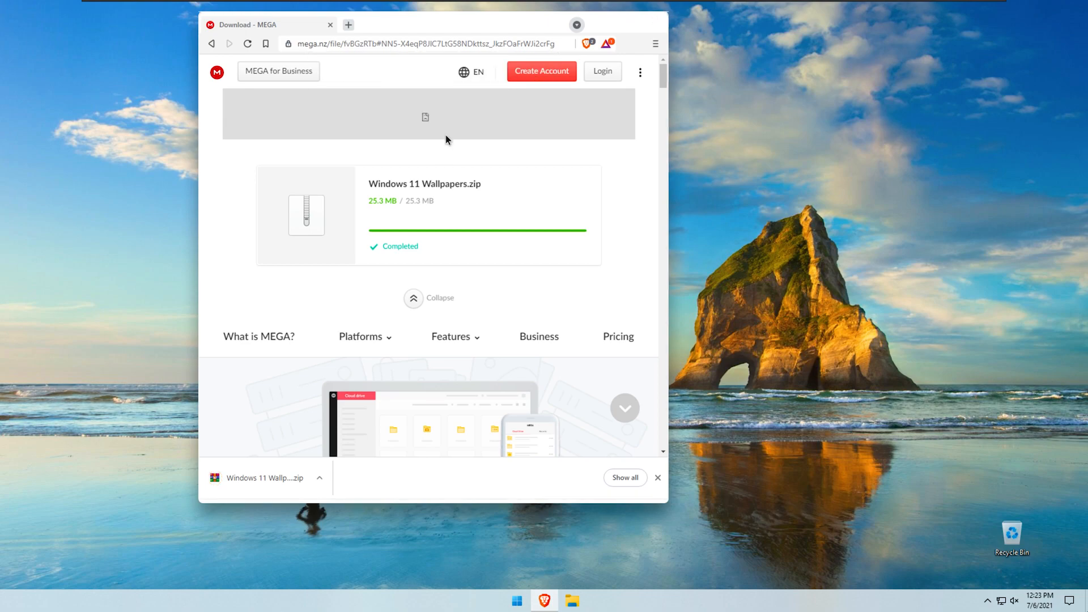
Extract the Windows 11 Wallpapers archive in the Downloads folder.
{"action": "key", "text": "super+e"}
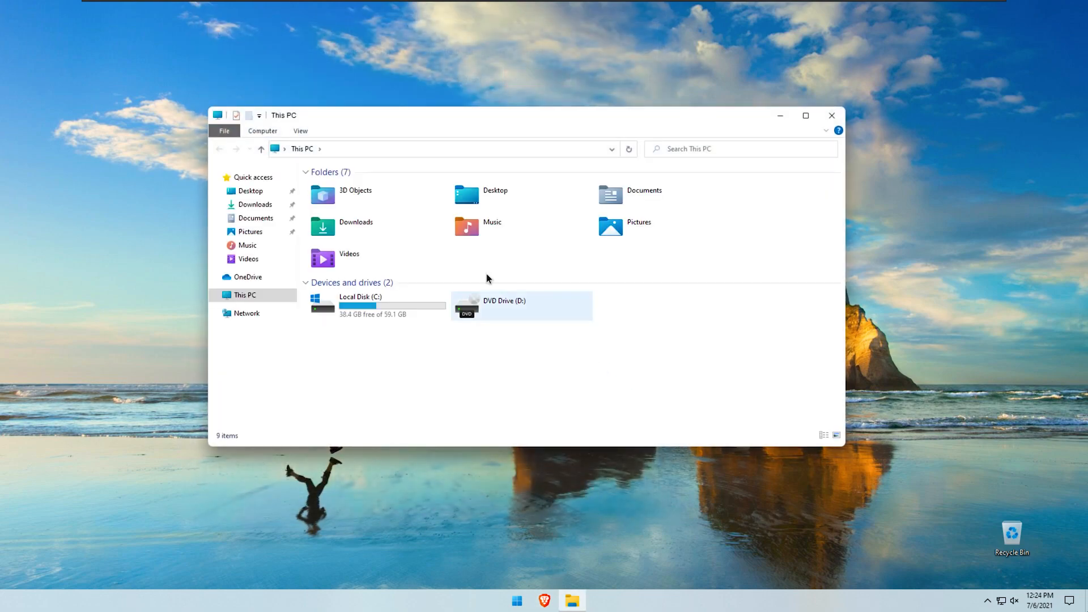
{"action": "double_click", "coordinate": [434, 231]}
{"action": "left_click", "coordinate": [450, 199]}
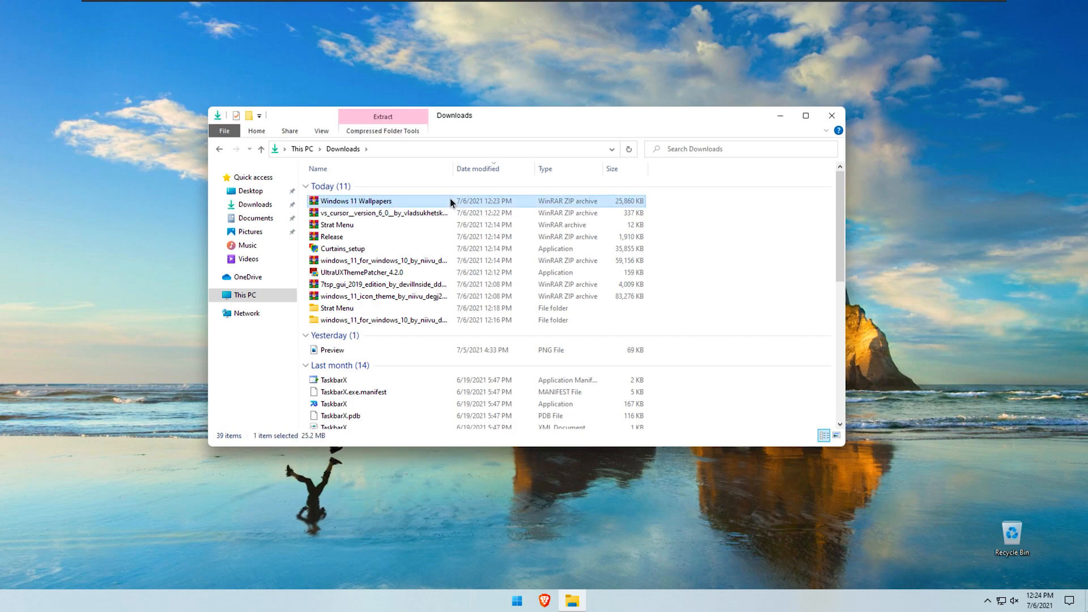
{"action": "right_click", "coordinate": [450, 200]}
{"action": "left_click", "coordinate": [505, 245]}
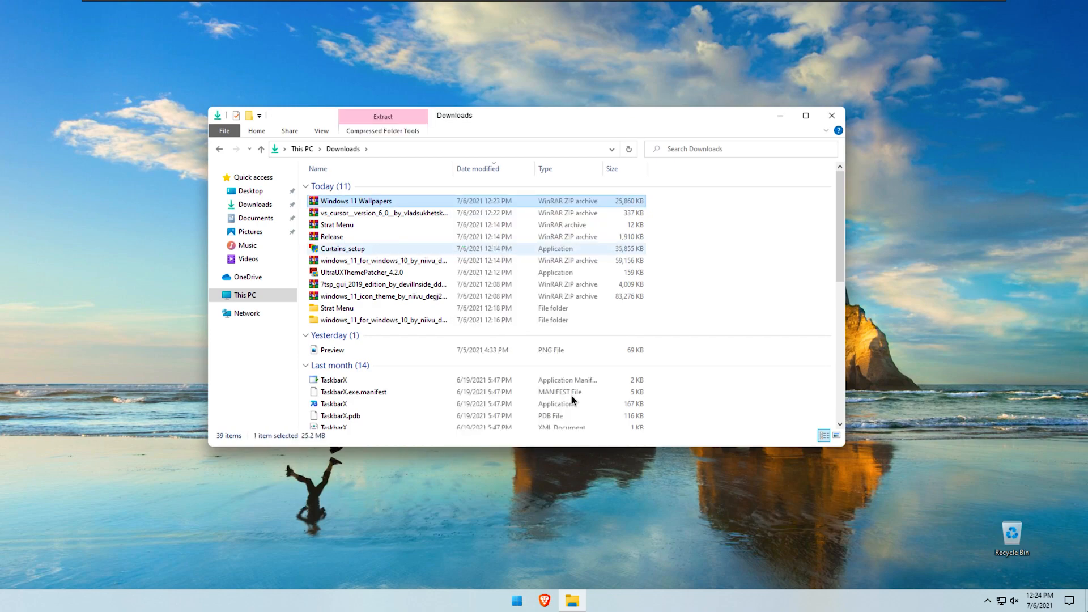
{"action": "left_click", "coordinate": [575, 427]}
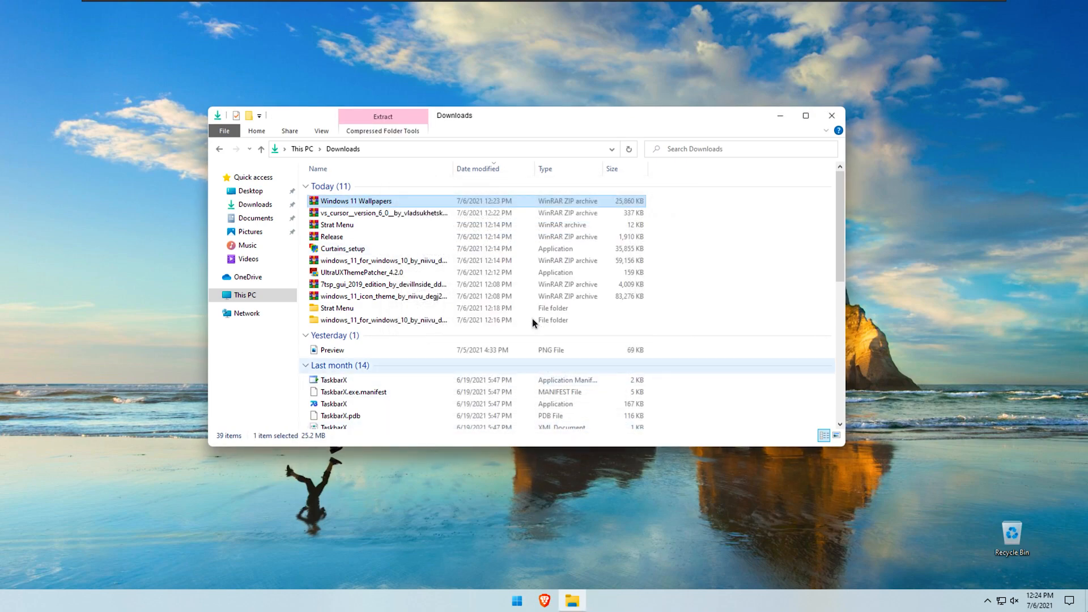
Set img0__1920x1200 from the extracted Windows 11 Wallpapers folder 4K > Wallpaper > Windows as desktop background, and close File Explorer.
{"action": "double_click", "coordinate": [415, 334]}
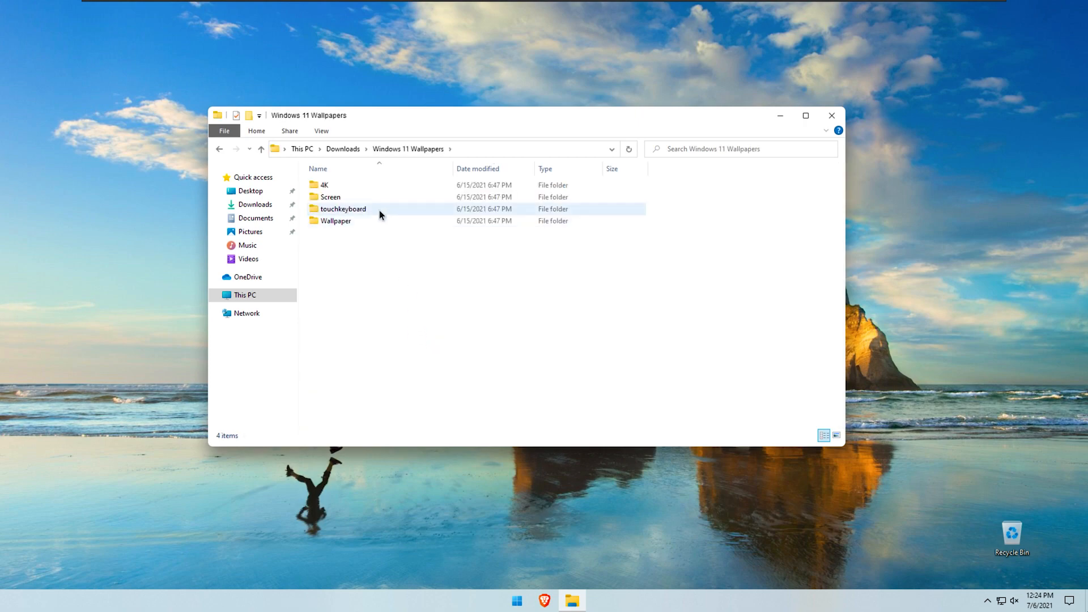
{"action": "left_click", "coordinate": [377, 188]}
{"action": "double_click", "coordinate": [376, 189]}
{"action": "double_click", "coordinate": [376, 189]}
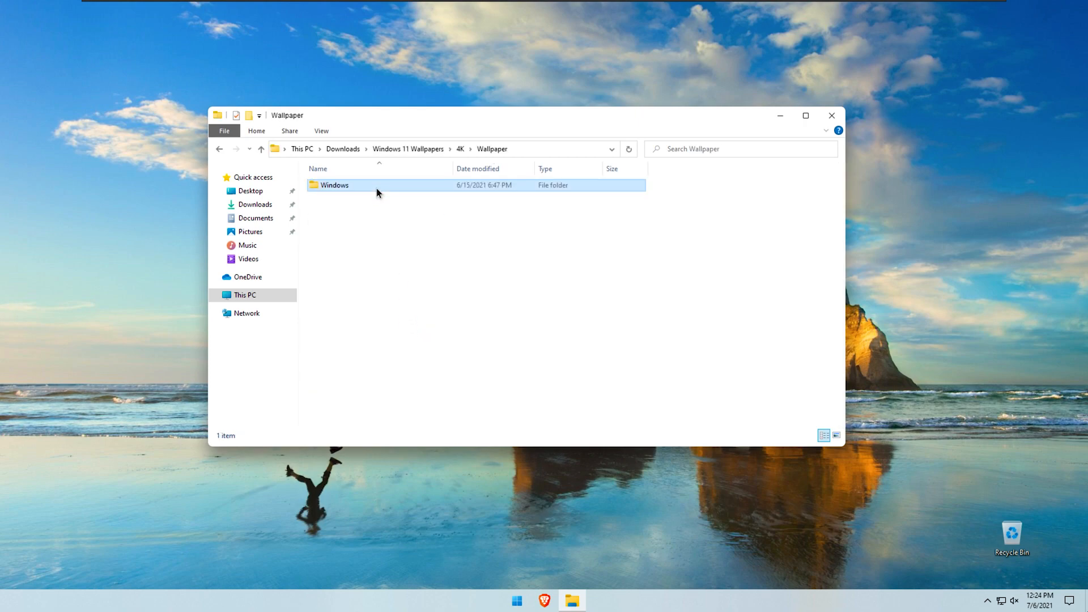
{"action": "double_click", "coordinate": [376, 189]}
{"action": "left_click", "coordinate": [377, 193]}
{"action": "left_click", "coordinate": [347, 200]}
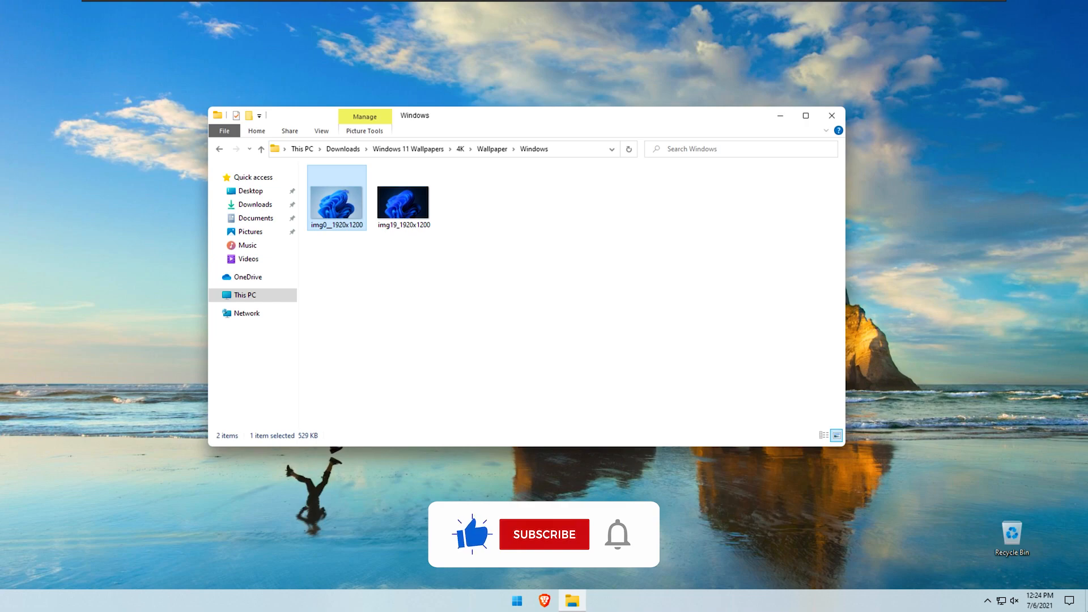
{"action": "right_click", "coordinate": [345, 196]}
{"action": "left_click", "coordinate": [404, 257]}
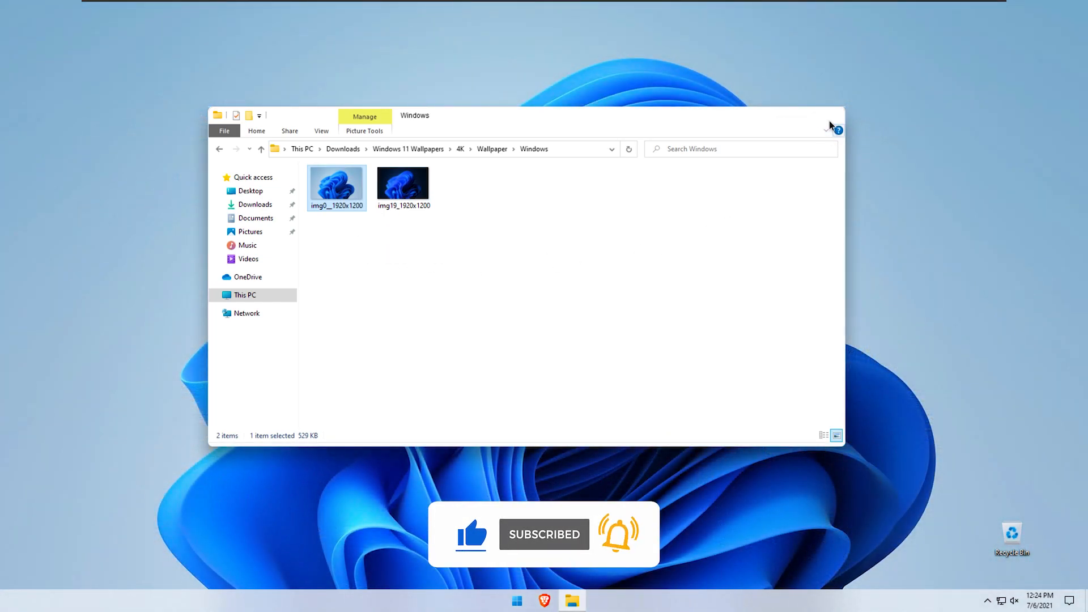
{"action": "left_click", "coordinate": [831, 115]}
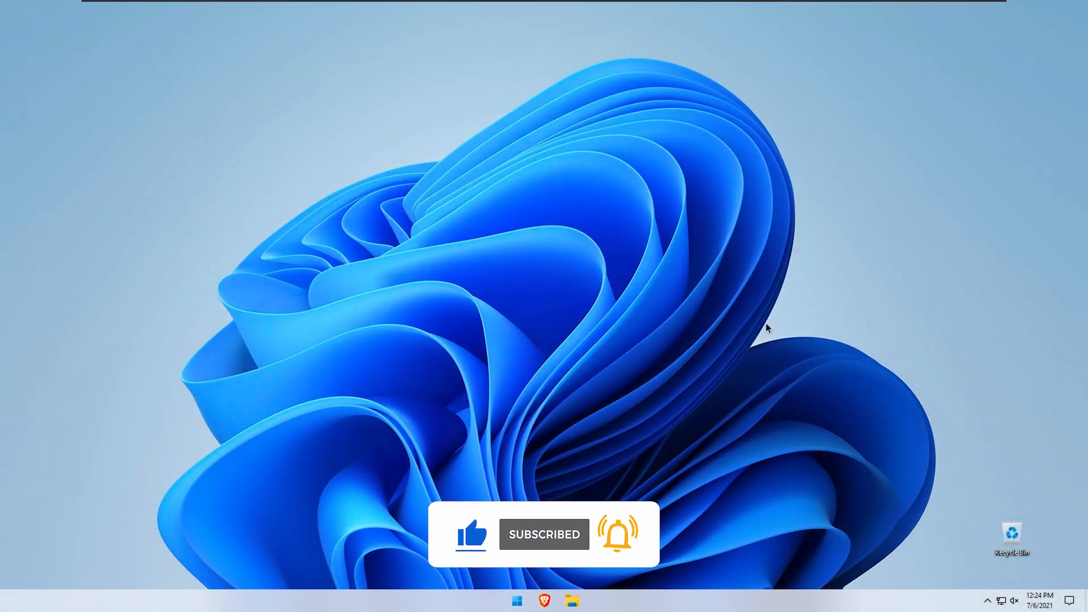
Hide the desktop icons.
{"action": "right_click", "coordinate": [686, 192]}
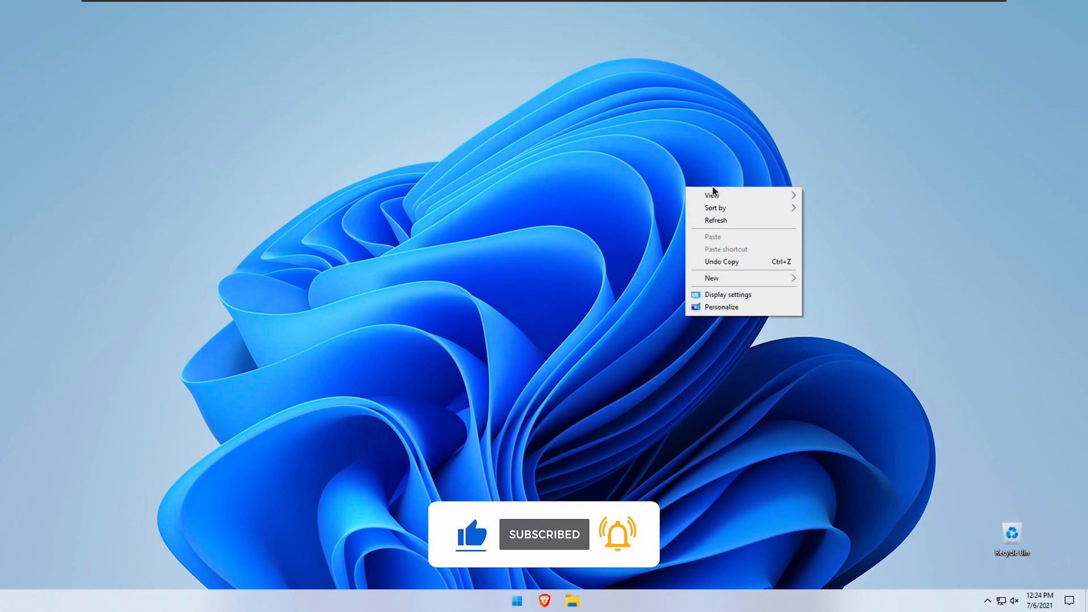
{"action": "mouse_move", "coordinate": [712, 195]}
{"action": "left_click", "coordinate": [851, 267]}
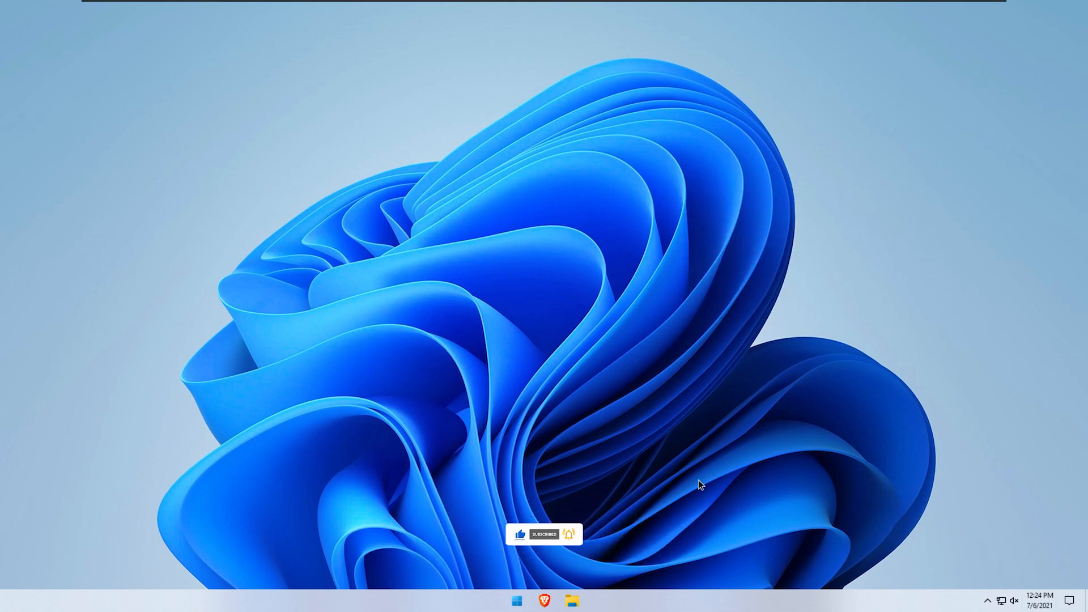